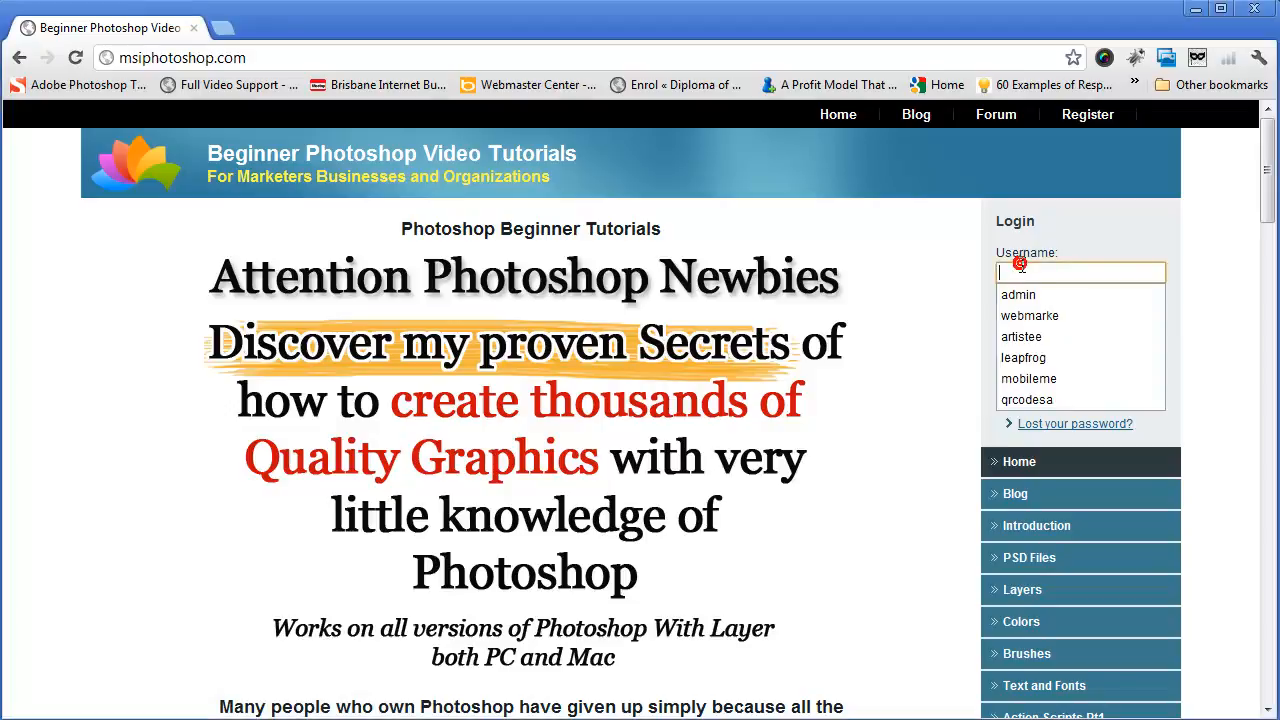
Step: Log in to the tutorial site with the username and account password, with Remember me enabled
{"action": "type", "text": "Quentin"}
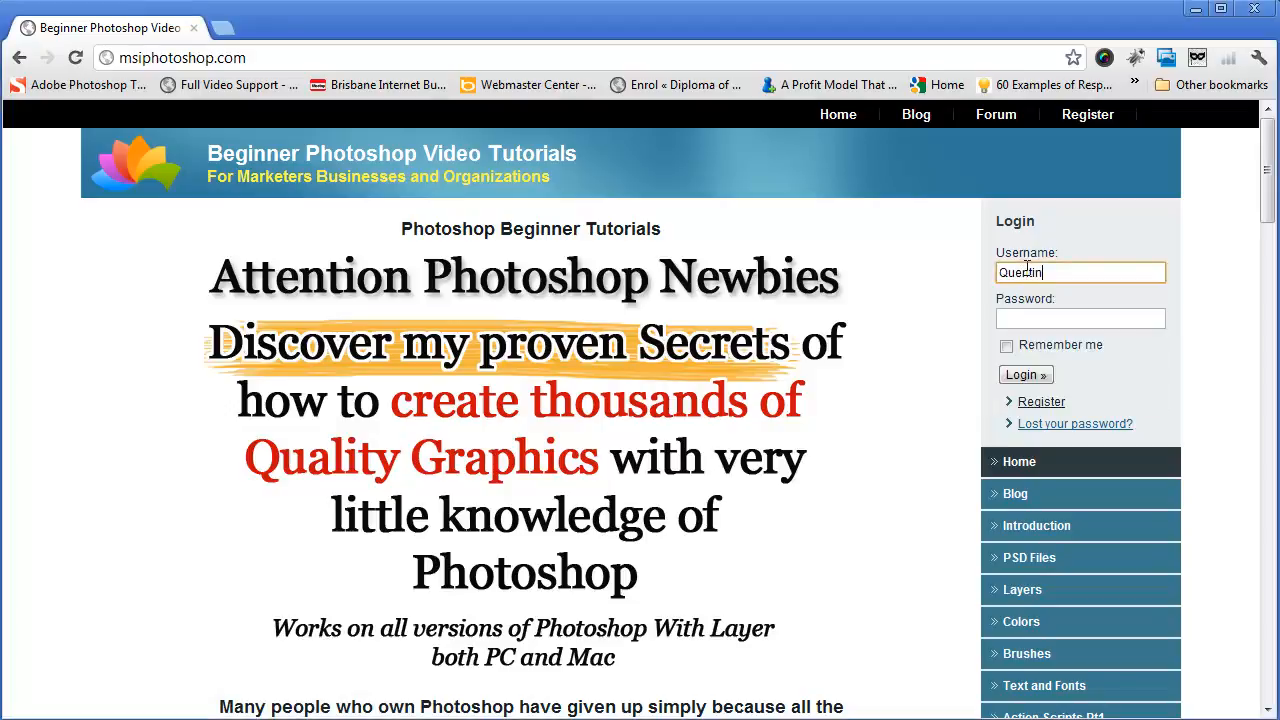
{"action": "key", "text": "Tab"}
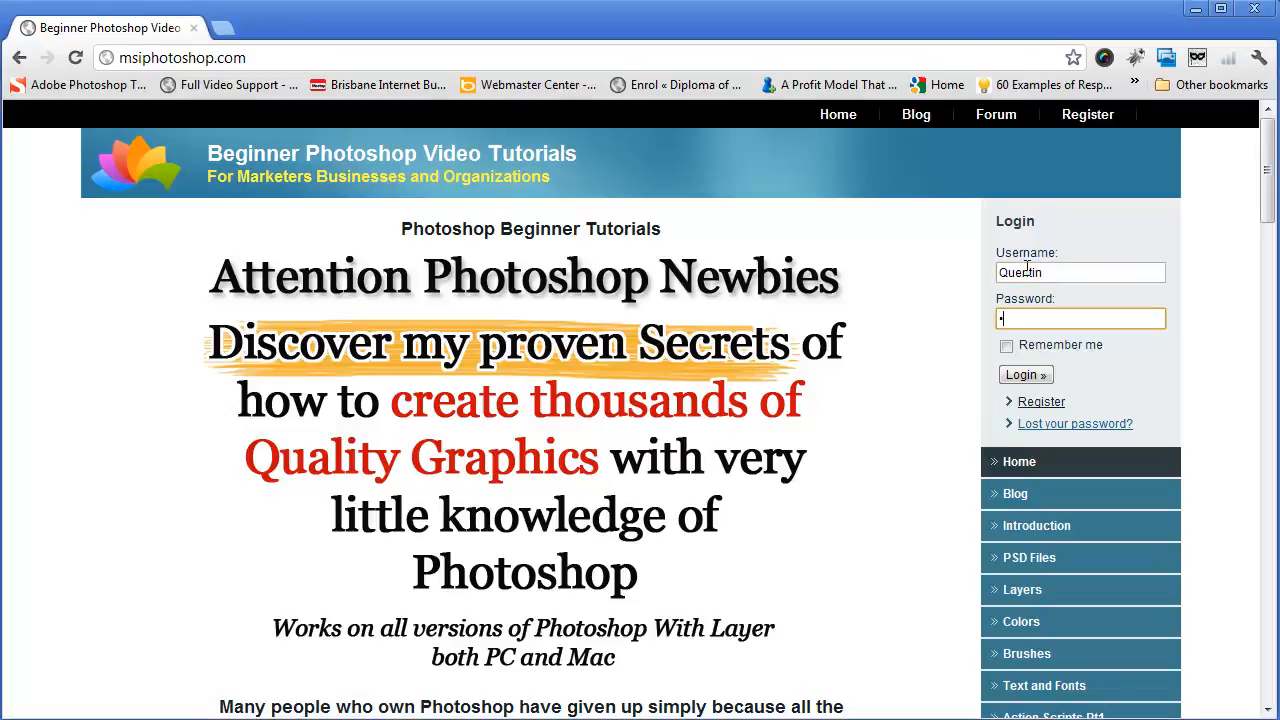
{"action": "type", "text": "•••••••••"}
{"action": "left_click", "coordinate": [1006, 345]}
{"action": "left_click", "coordinate": [1016, 375]}
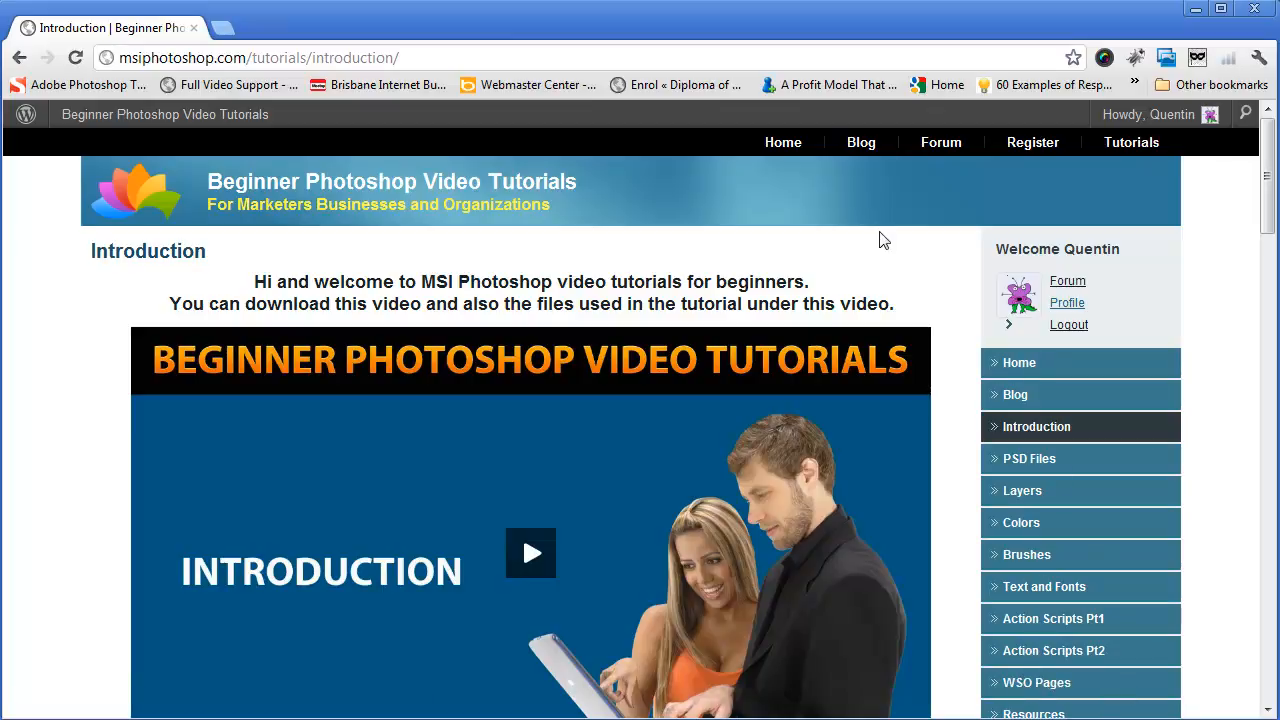
Step: Switch to the file explorer and create a folder named Tutorials in the inner Graphics folder on KINGSTON (F:)
{"action": "key", "text": "alt+Tab"}
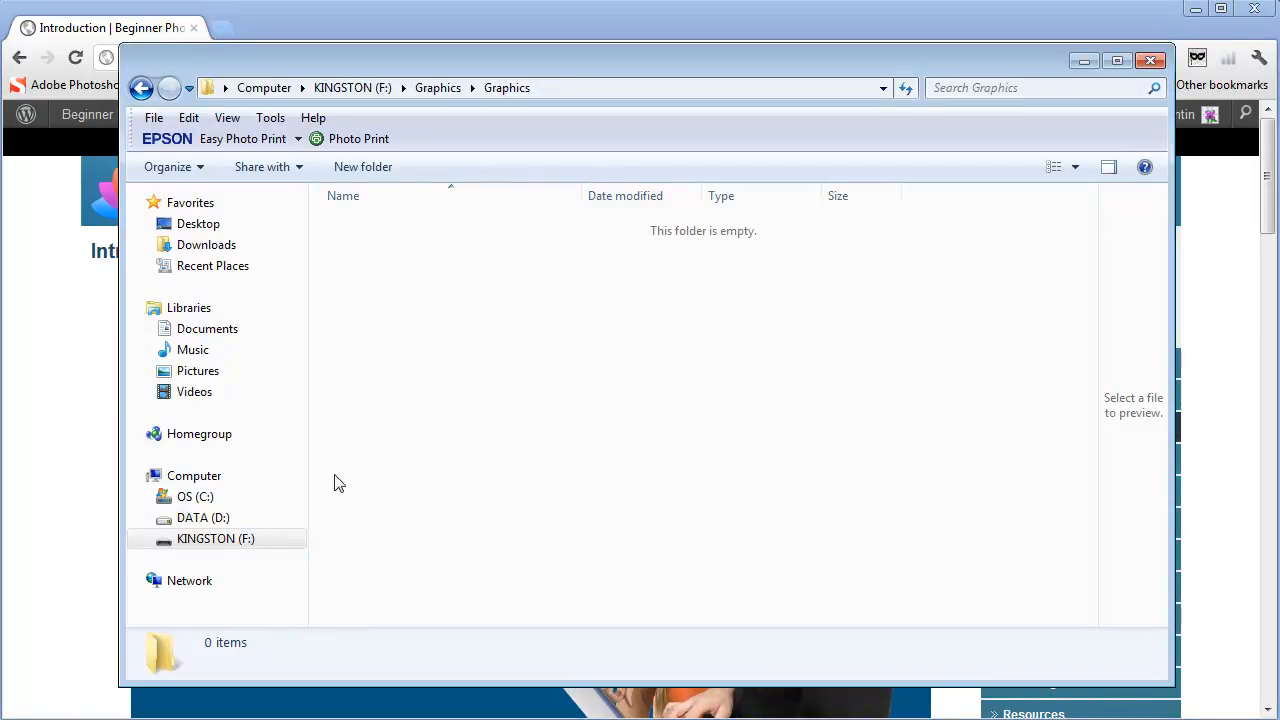
{"action": "left_click", "coordinate": [141, 88]}
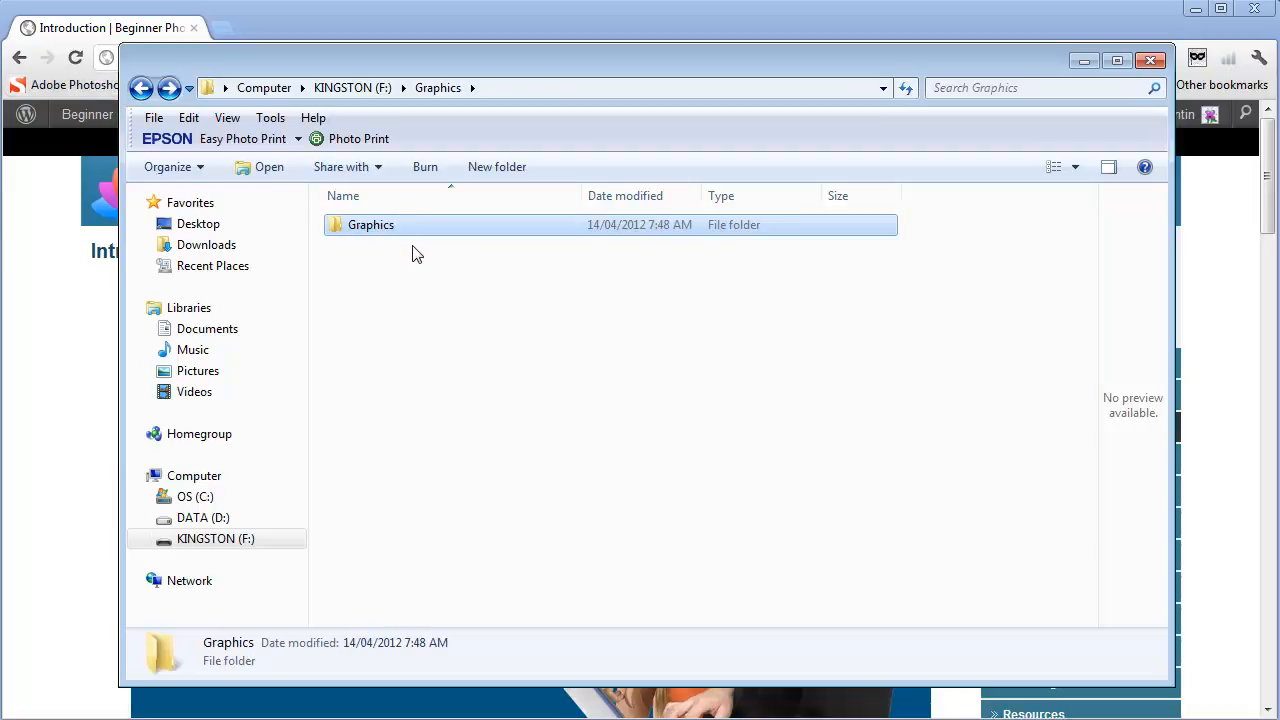
{"action": "double_click", "coordinate": [370, 226]}
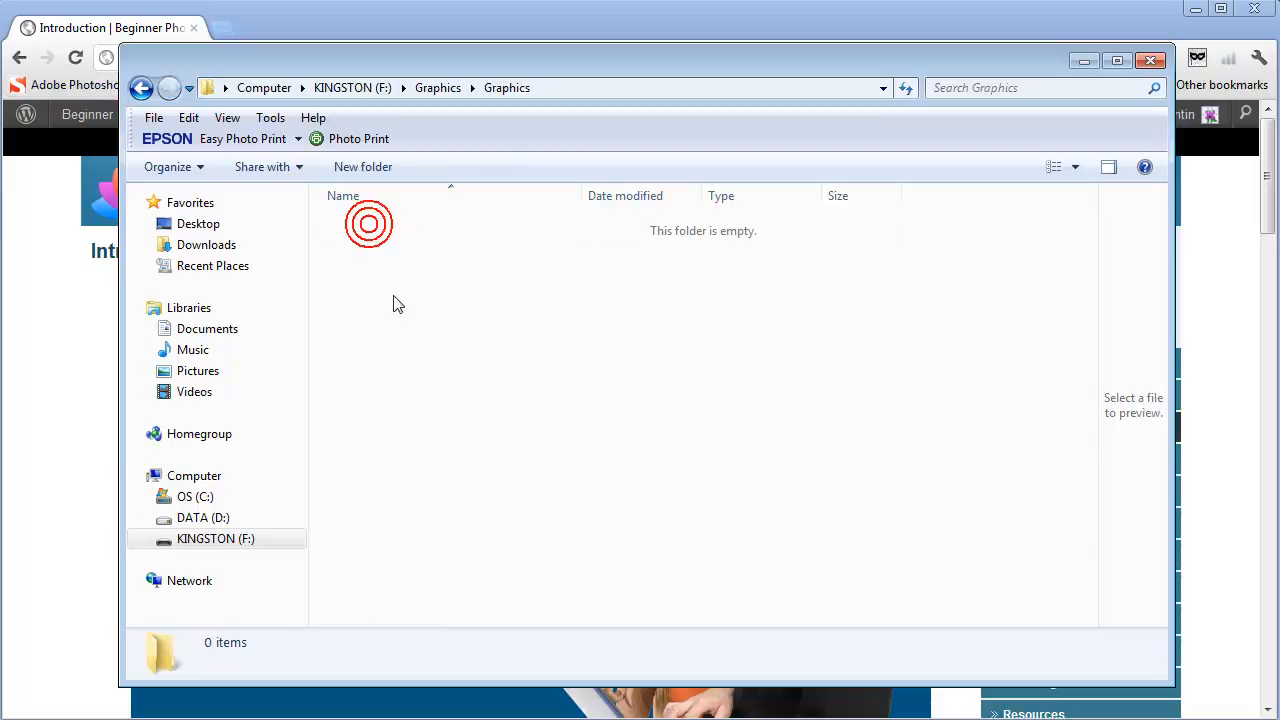
{"action": "right_click", "coordinate": [395, 294]}
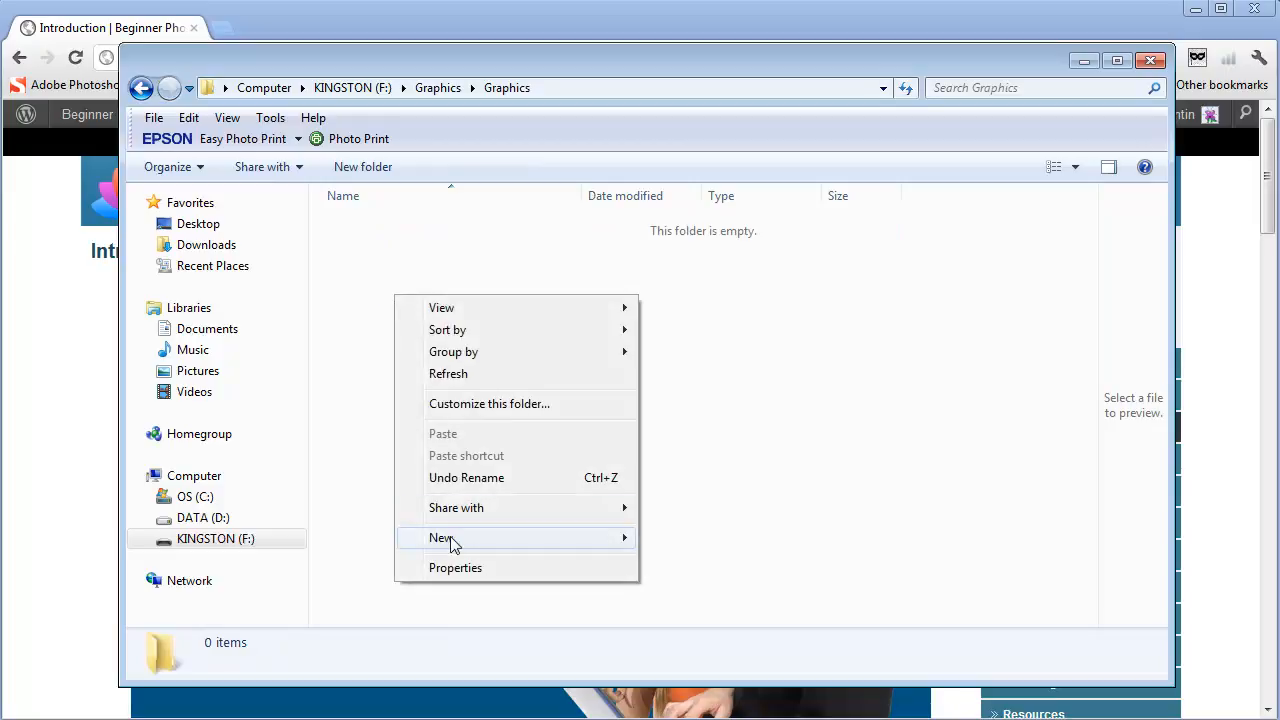
{"action": "mouse_move", "coordinate": [578, 540]}
{"action": "left_click", "coordinate": [690, 311]}
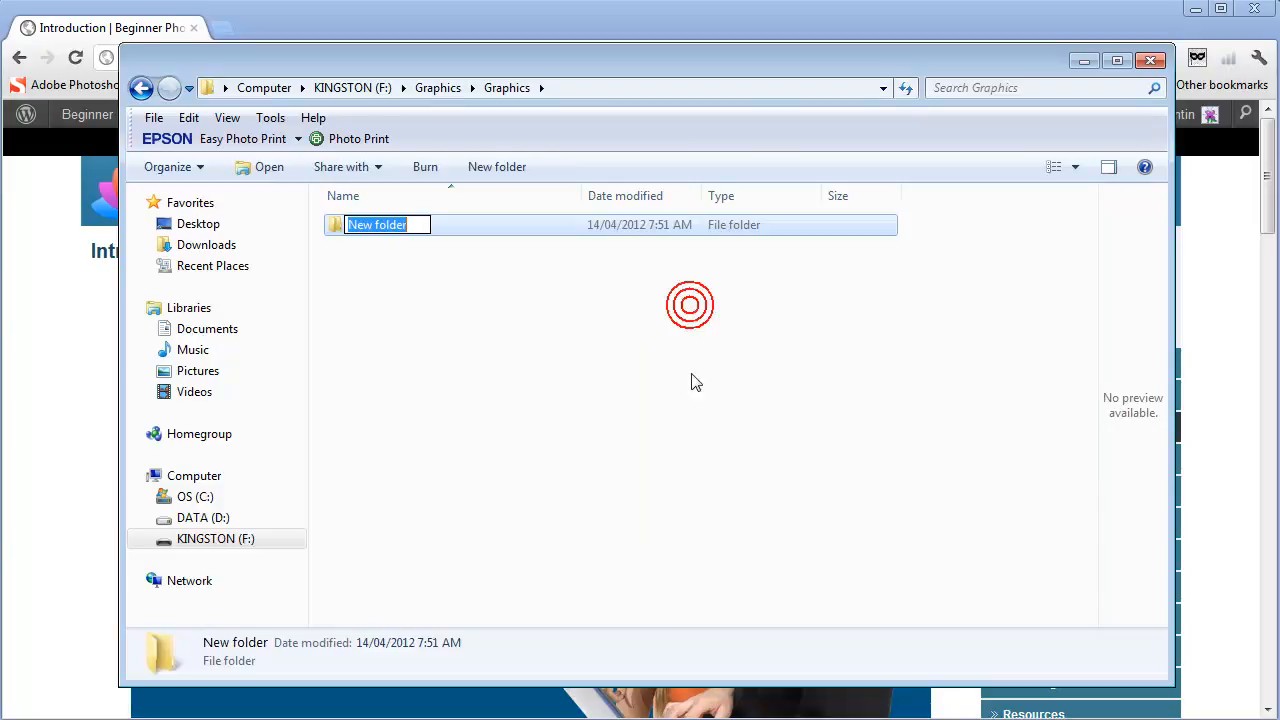
{"action": "type", "text": "Tutorials"}
{"action": "key", "text": "Return"}
Step: Create a second folder named Files beside Tutorials and close the folder window
{"action": "right_click", "coordinate": [378, 334]}
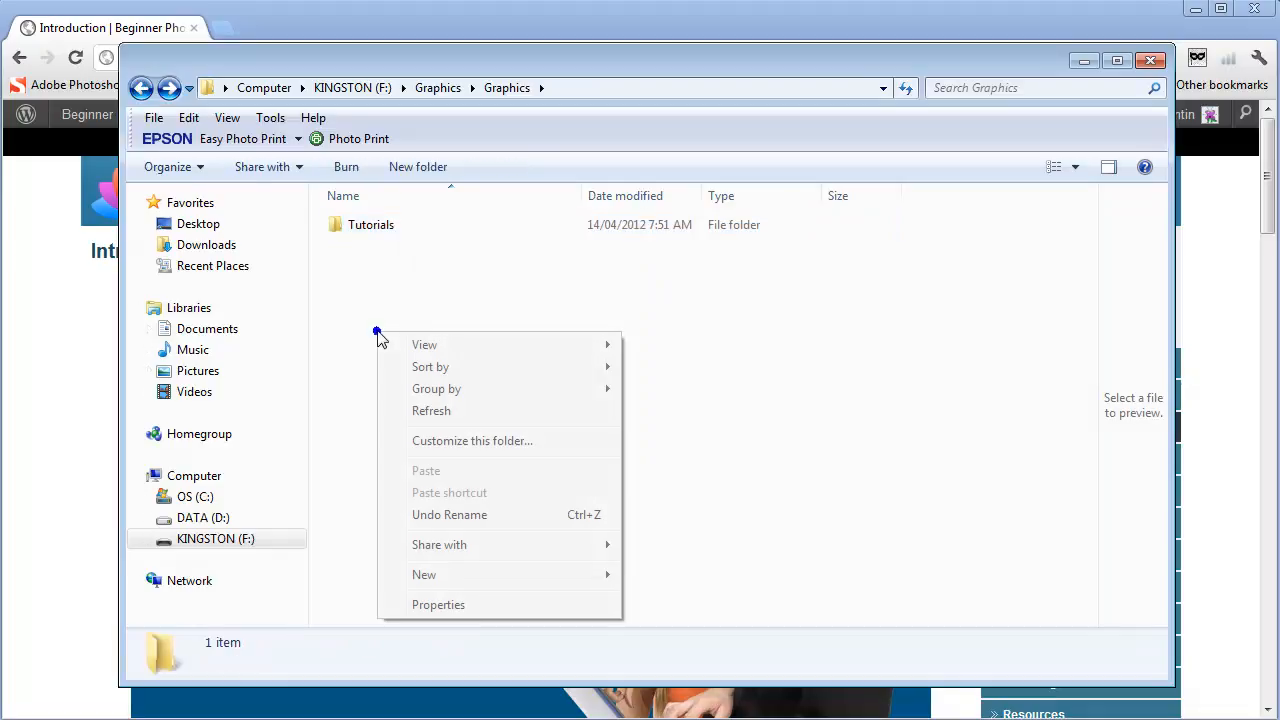
{"action": "mouse_move", "coordinate": [473, 578]}
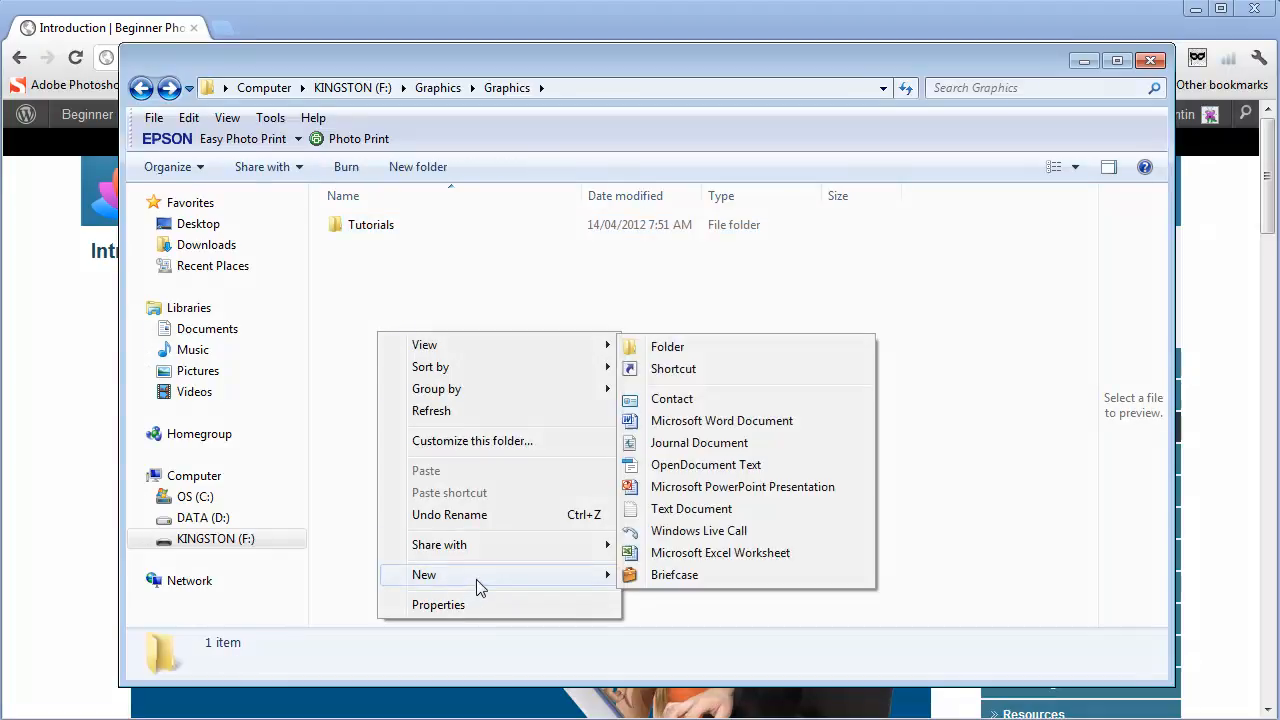
{"action": "left_click", "coordinate": [668, 348]}
{"action": "left_click", "coordinate": [140, 88]}
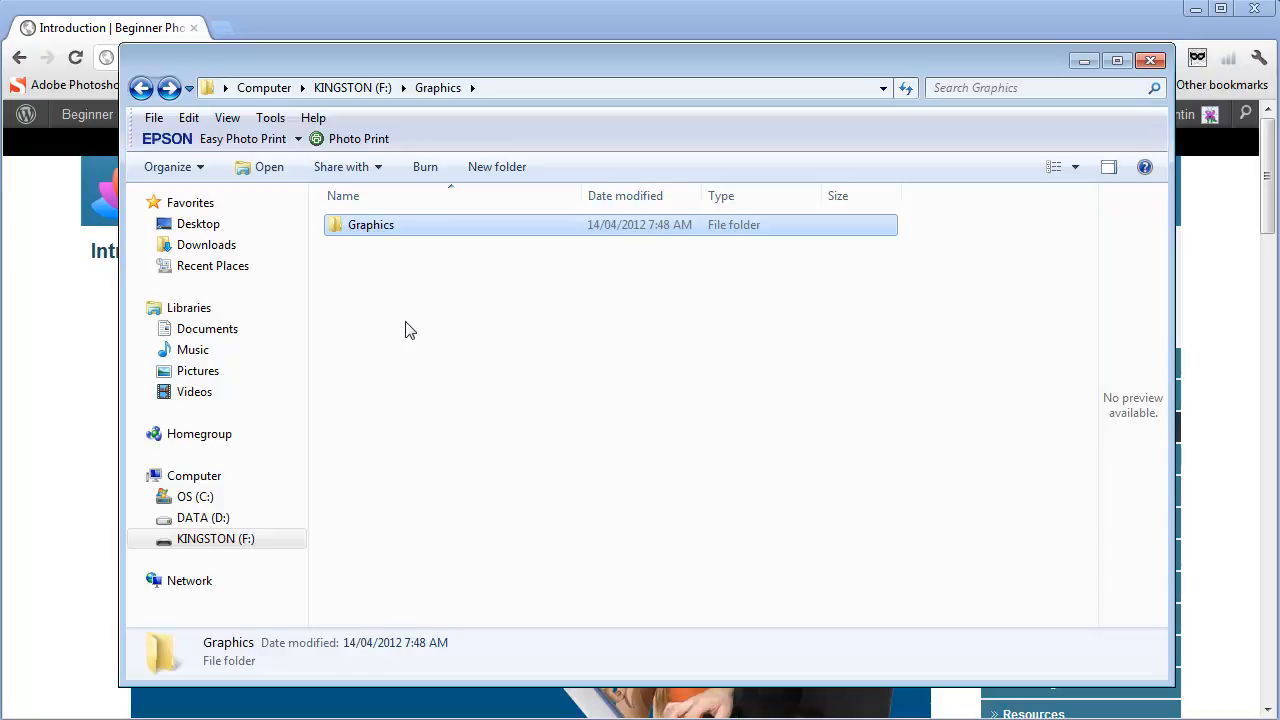
{"action": "left_click", "coordinate": [1150, 60]}
Step: Try to save the Introduction lesson's linked MP4 file into the Tutorials folder as introduction
{"action": "scroll", "coordinate": [903, 557], "scroll_direction": "down", "scroll_amount": 3}
{"action": "scroll", "coordinate": [830, 310], "scroll_direction": "up", "scroll_amount": 3}
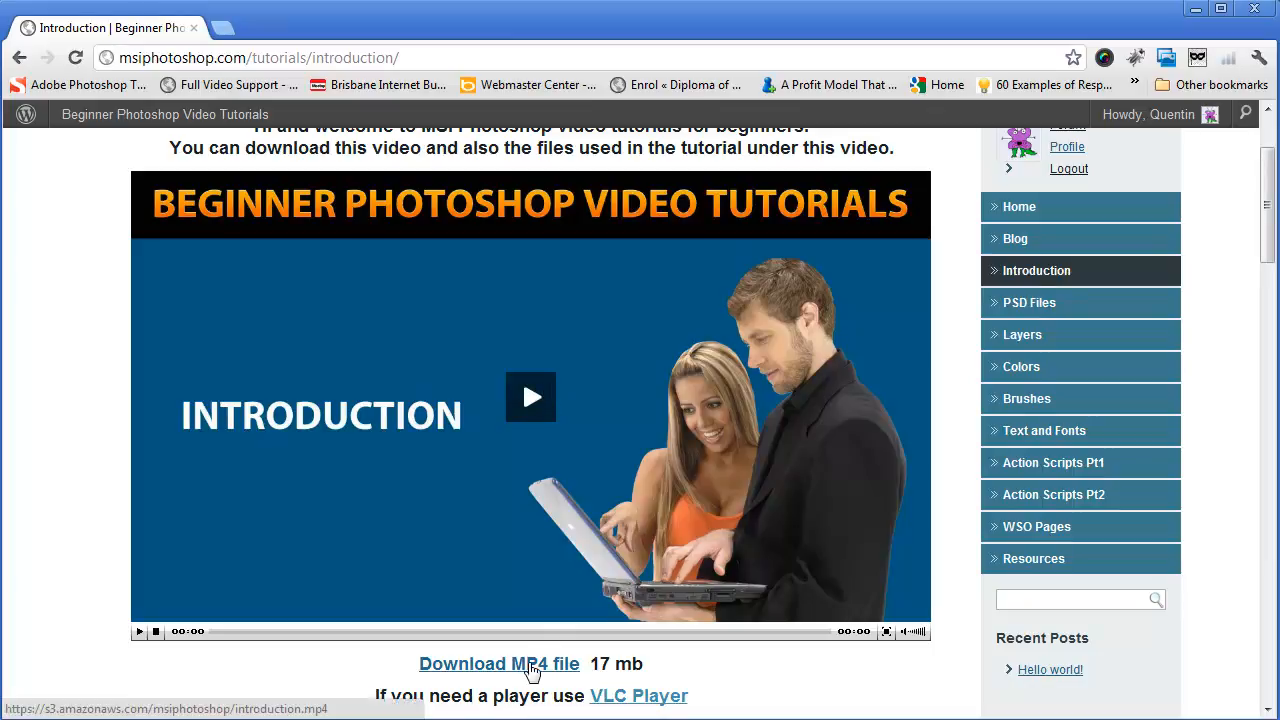
{"action": "right_click", "coordinate": [531, 671]}
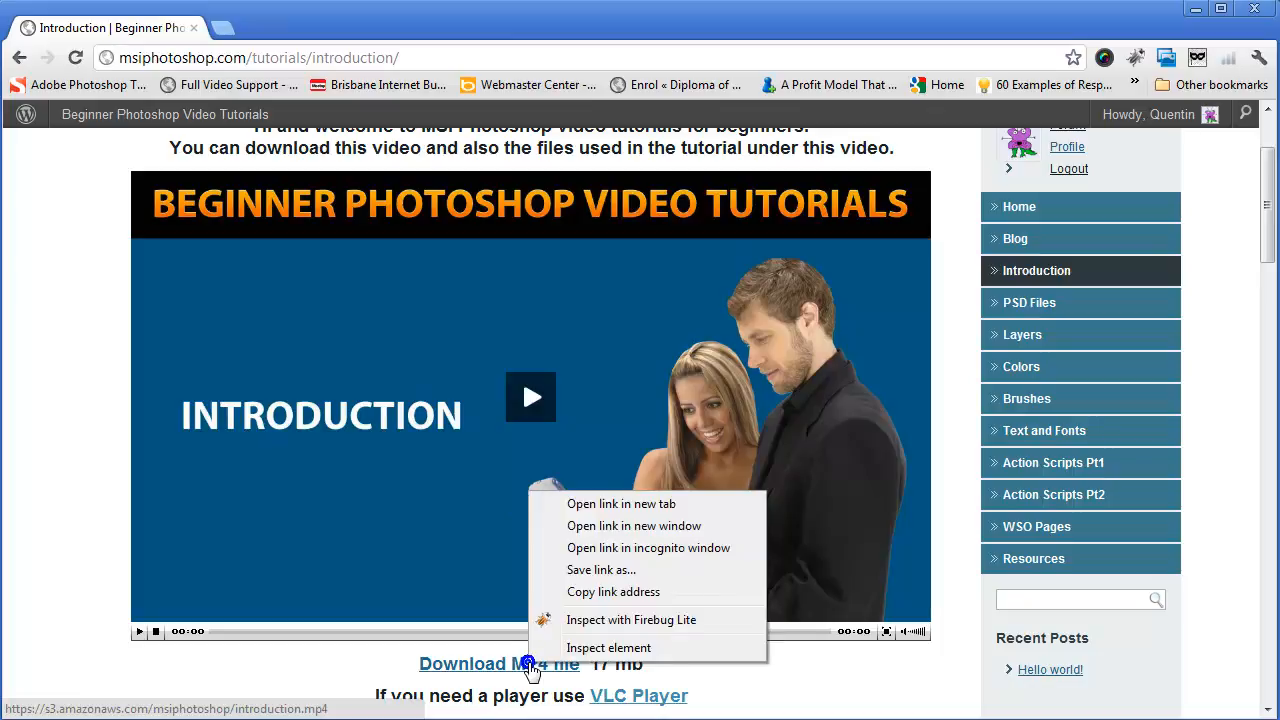
{"action": "left_click", "coordinate": [609, 572]}
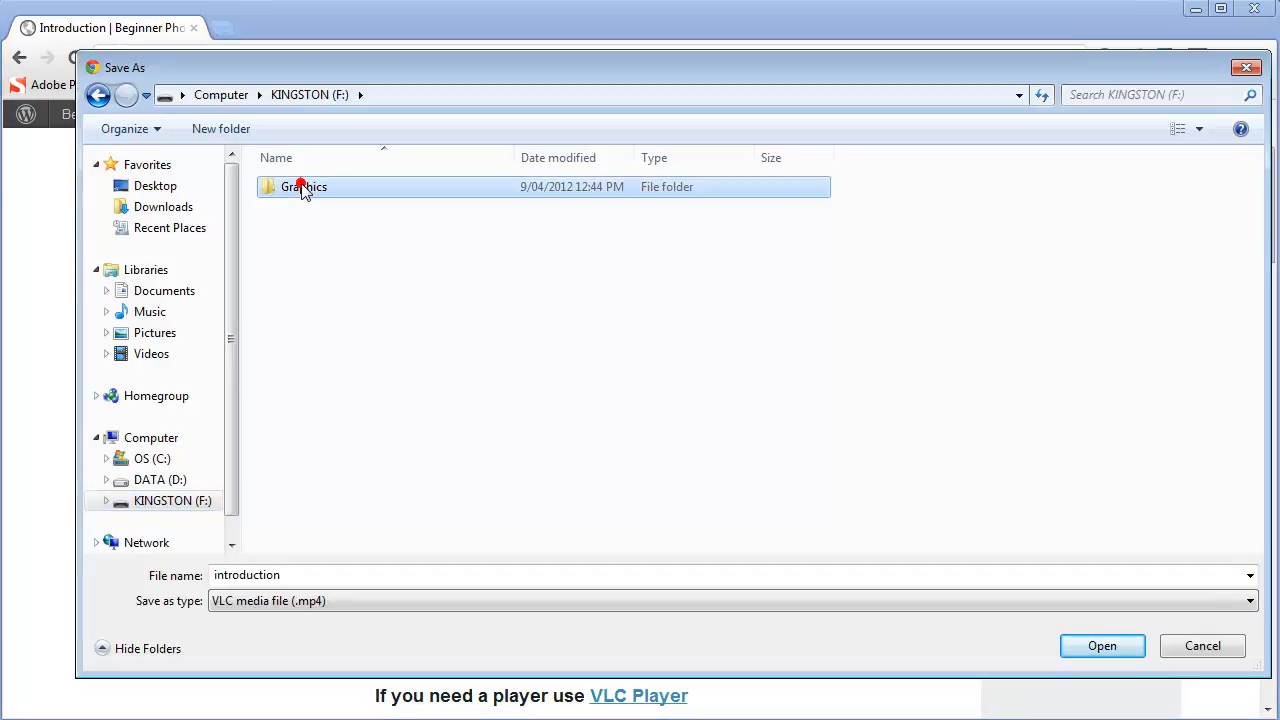
{"action": "double_click", "coordinate": [300, 189]}
{"action": "double_click", "coordinate": [303, 190]}
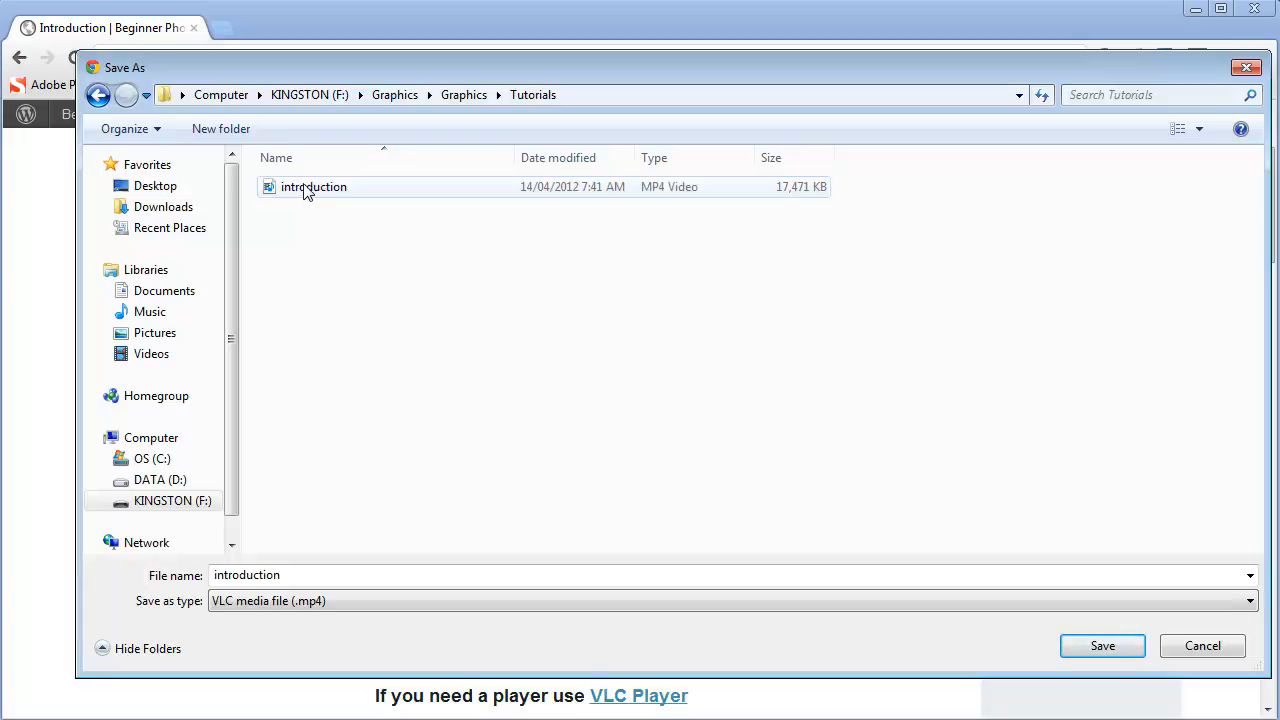
{"action": "key", "text": "Escape"}
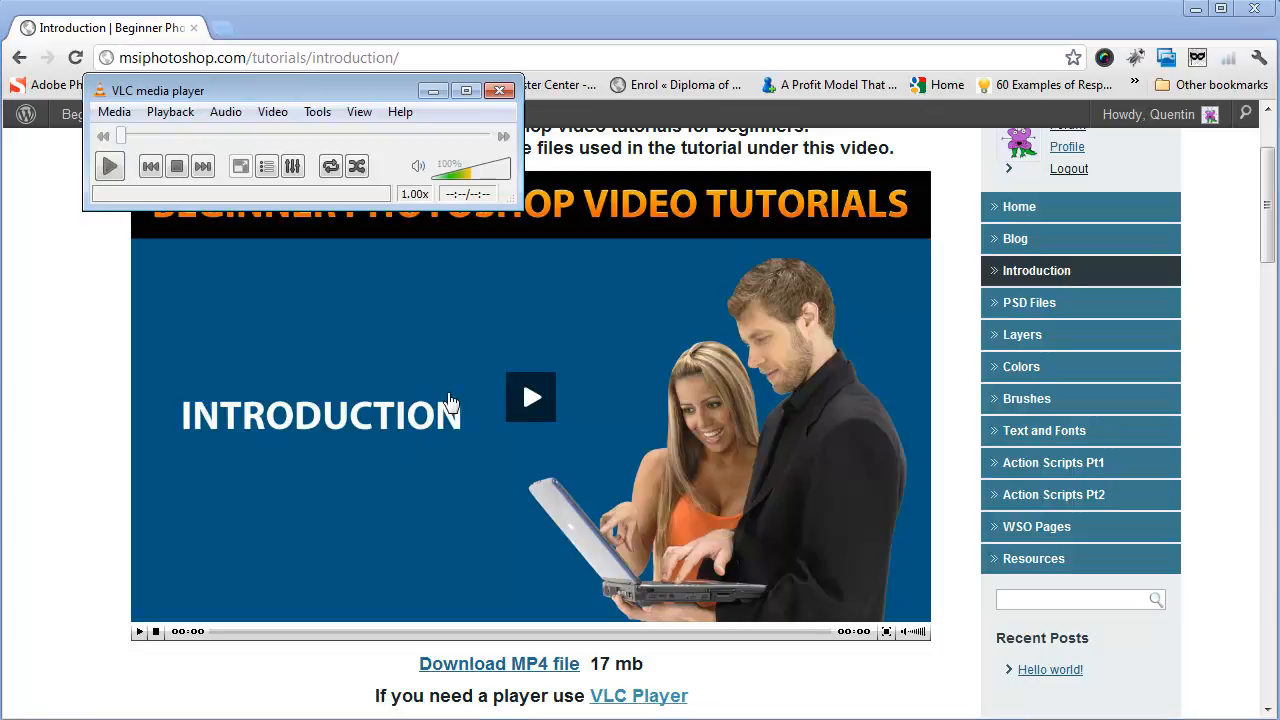
Step: Open the introduction video from the Tutorials folder in VLC media player and reposition the player window
{"action": "left_click", "coordinate": [115, 112]}
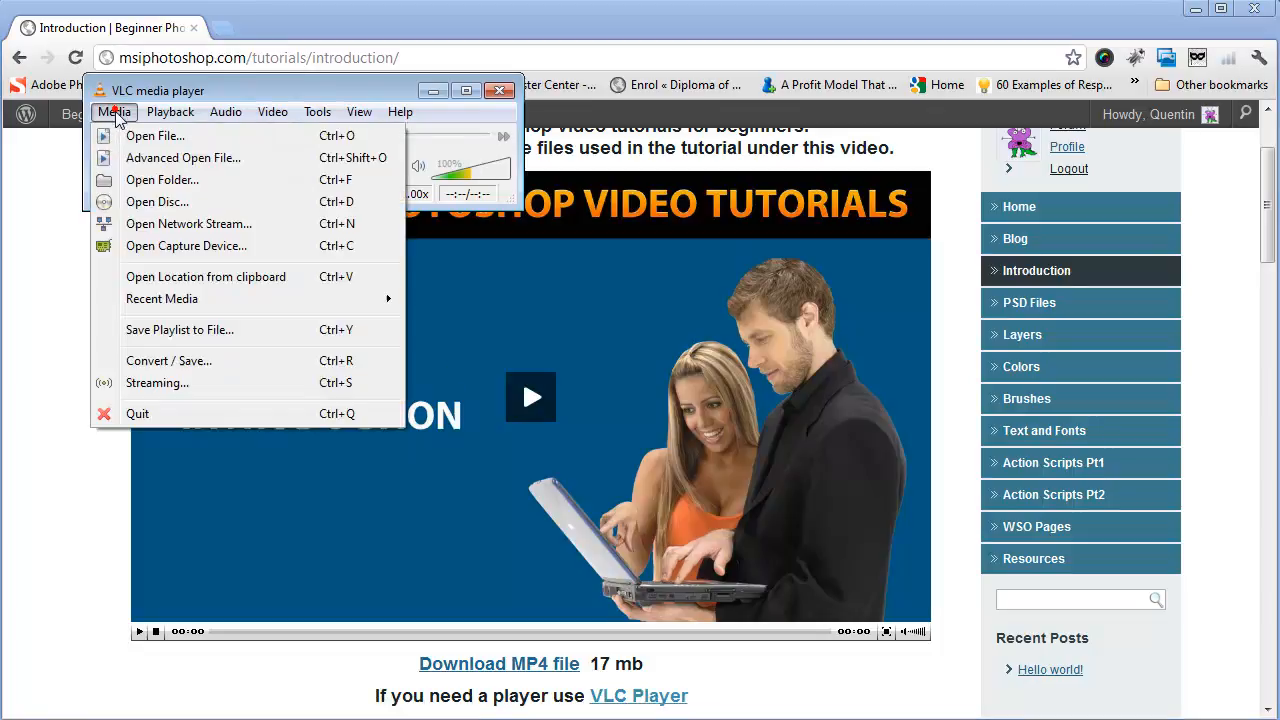
{"action": "left_click", "coordinate": [166, 136]}
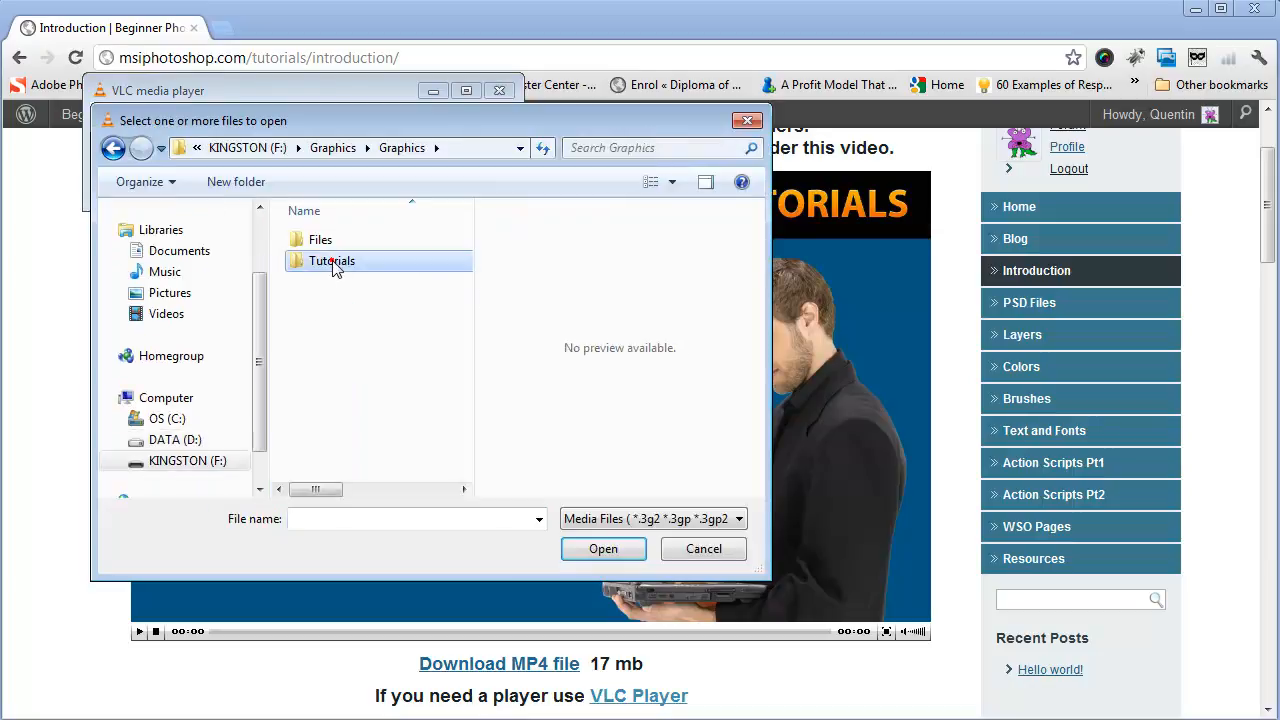
{"action": "double_click", "coordinate": [337, 262]}
{"action": "left_click", "coordinate": [330, 243]}
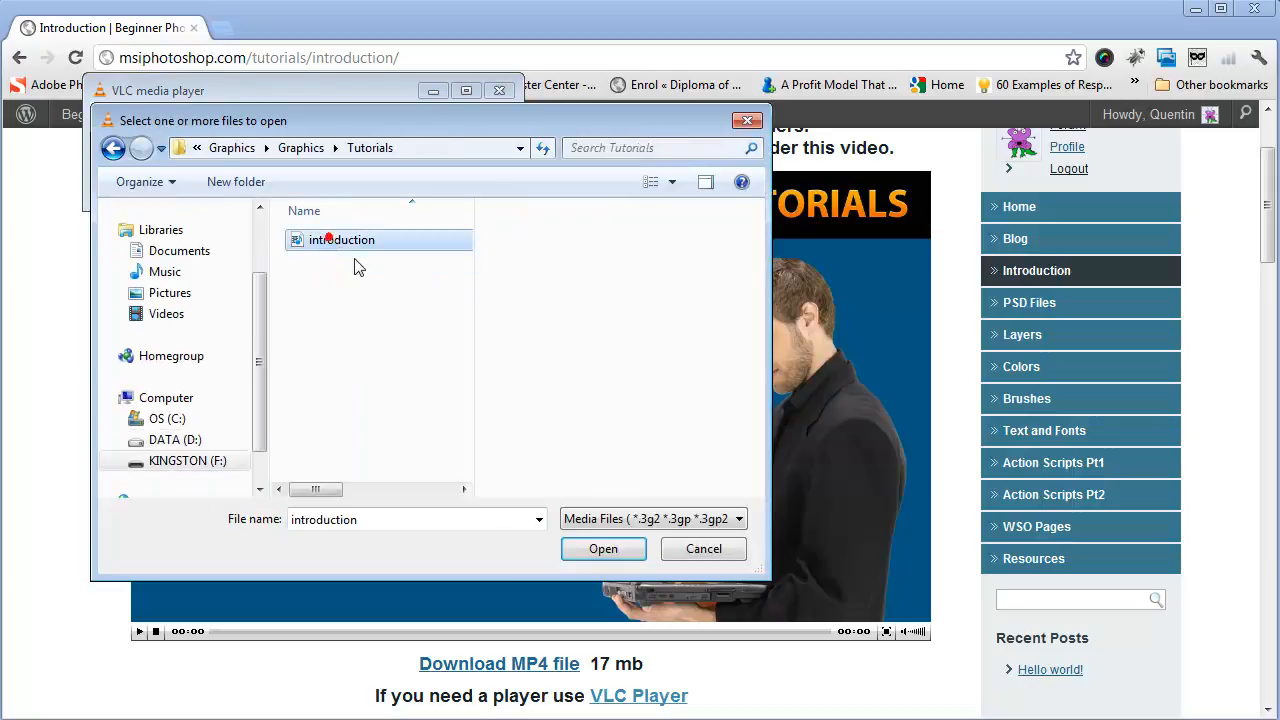
{"action": "left_click", "coordinate": [605, 552]}
{"action": "mouse_move", "coordinate": [523, 89]}
{"action": "left_mouse_down"}
{"action": "mouse_move", "coordinate": [433, 5]}
{"action": "mouse_move", "coordinate": [514, 71]}
{"action": "left_mouse_up"}
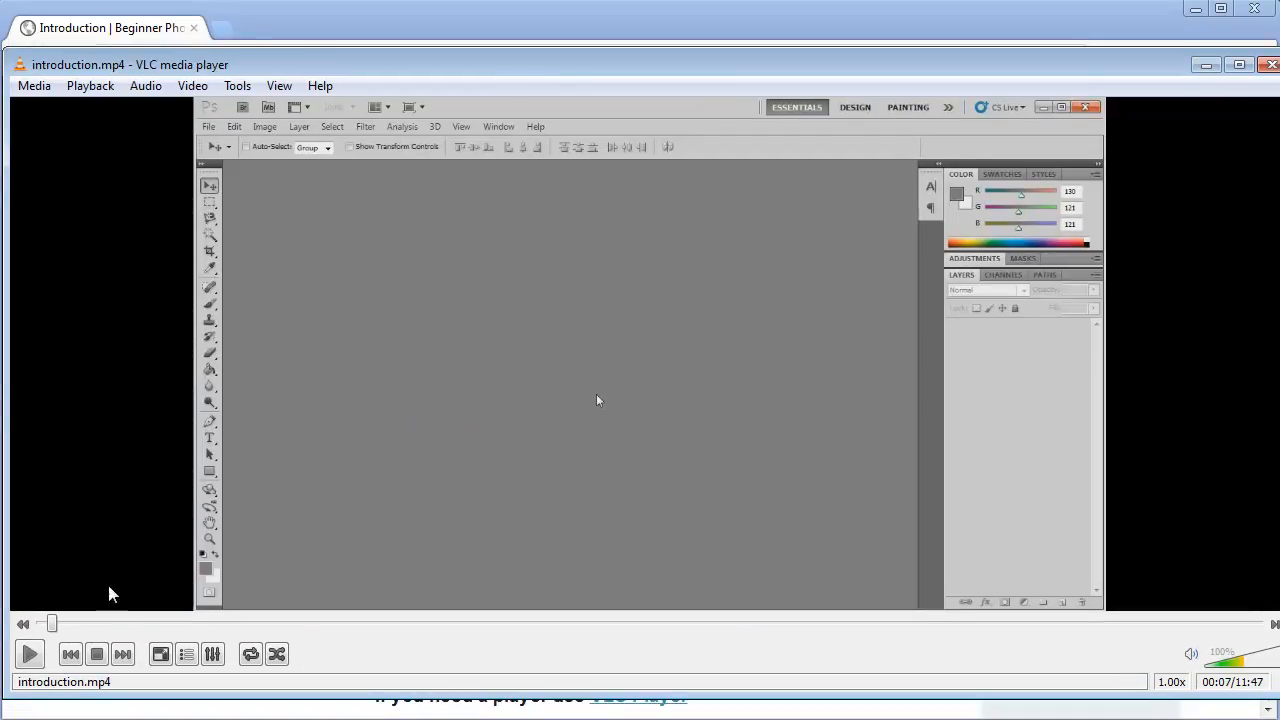
Step: Skim ahead through the introduction video and return to the lesson page to review its practice file links
{"action": "left_click_drag", "start_coordinate": [51, 623], "coordinate": [150, 623]}
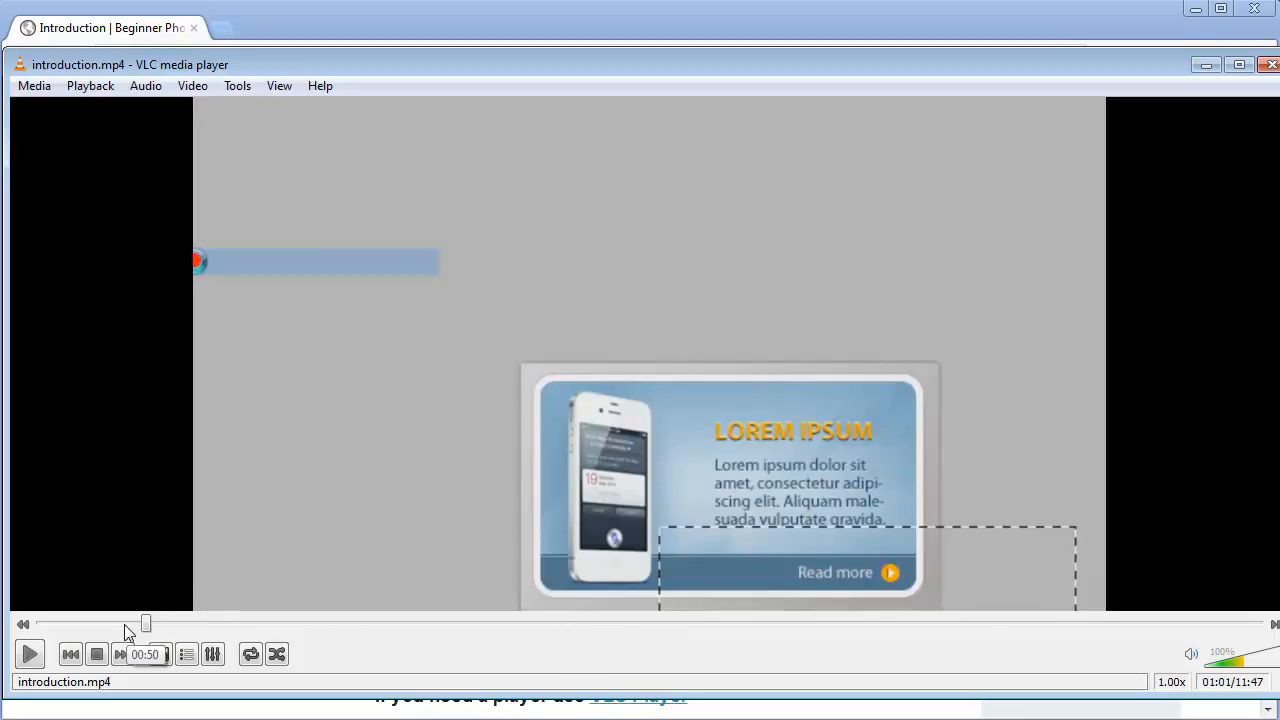
{"action": "left_click_drag", "start_coordinate": [146, 622], "coordinate": [198, 622]}
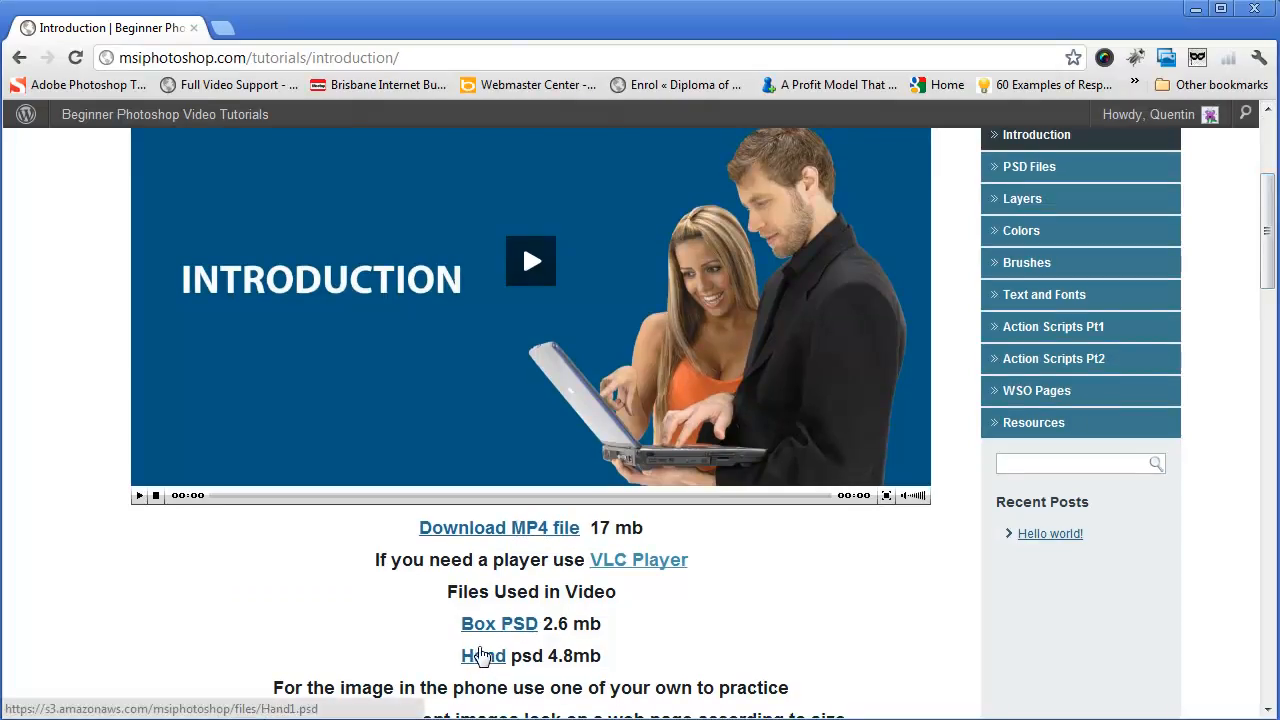
{"action": "left_click_drag", "start_coordinate": [1266, 232], "coordinate": [1267, 180]}
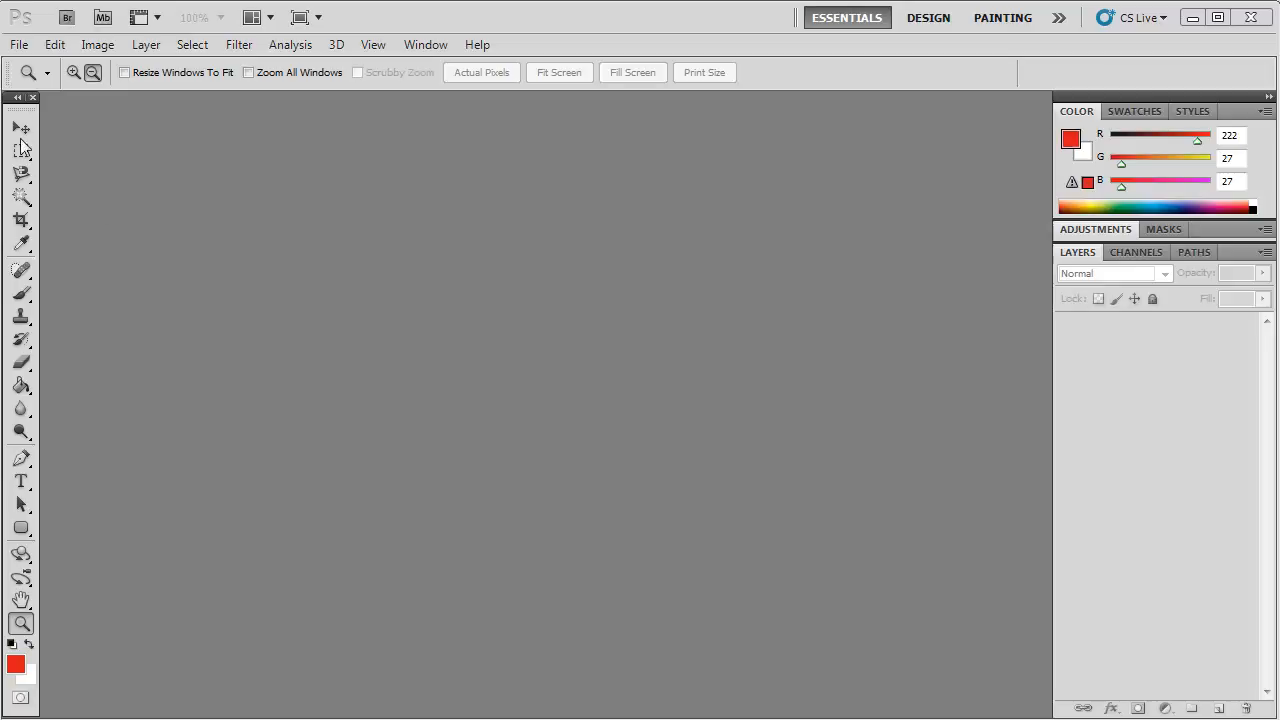
Step: Switch to Photoshop, set a two-column toolbox and open 300x250 blue, 300x250 purple and PhoneSideways from the Files folder, accepting the font warnings
{"action": "left_click", "coordinate": [17, 97]}
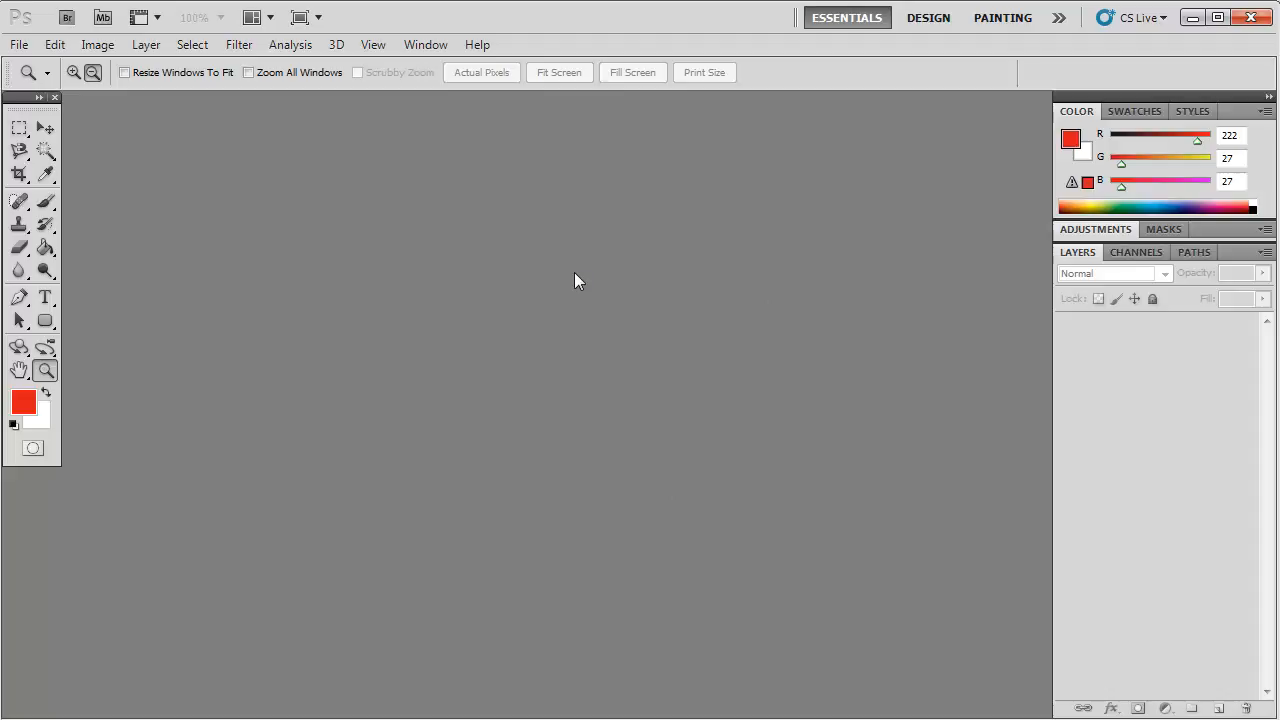
{"action": "left_click", "coordinate": [19, 44]}
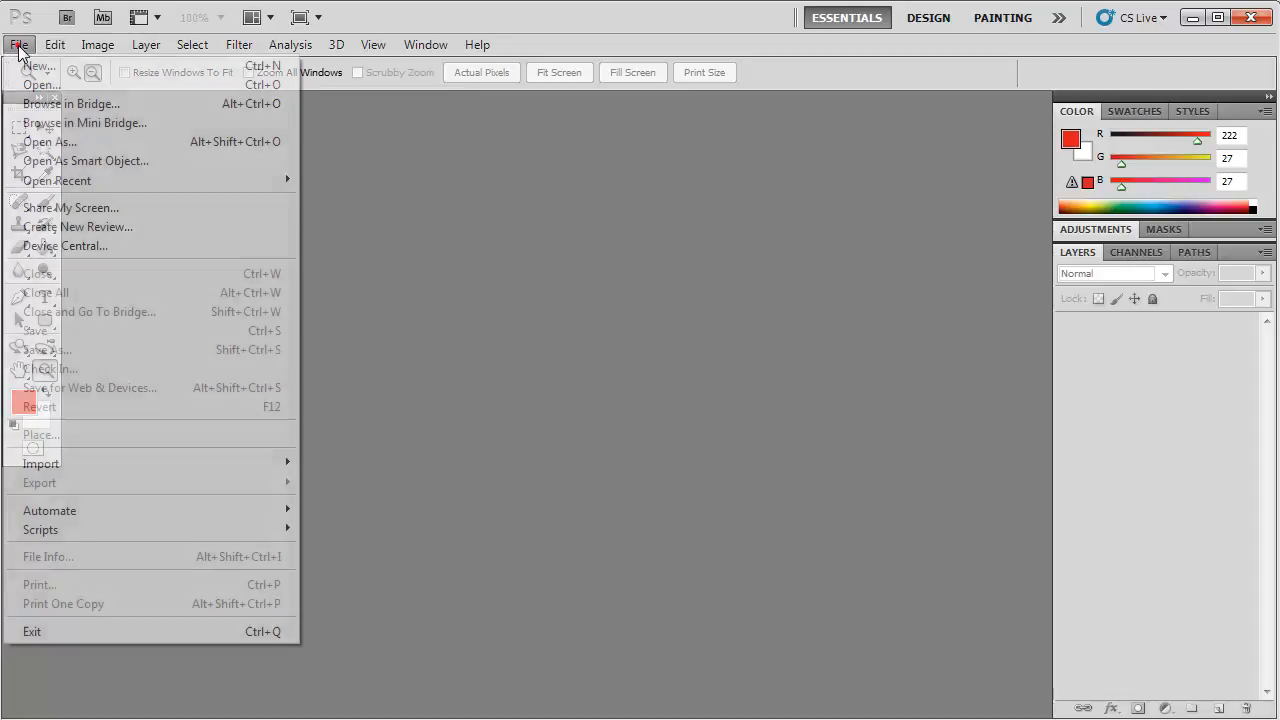
{"action": "left_click", "coordinate": [45, 88]}
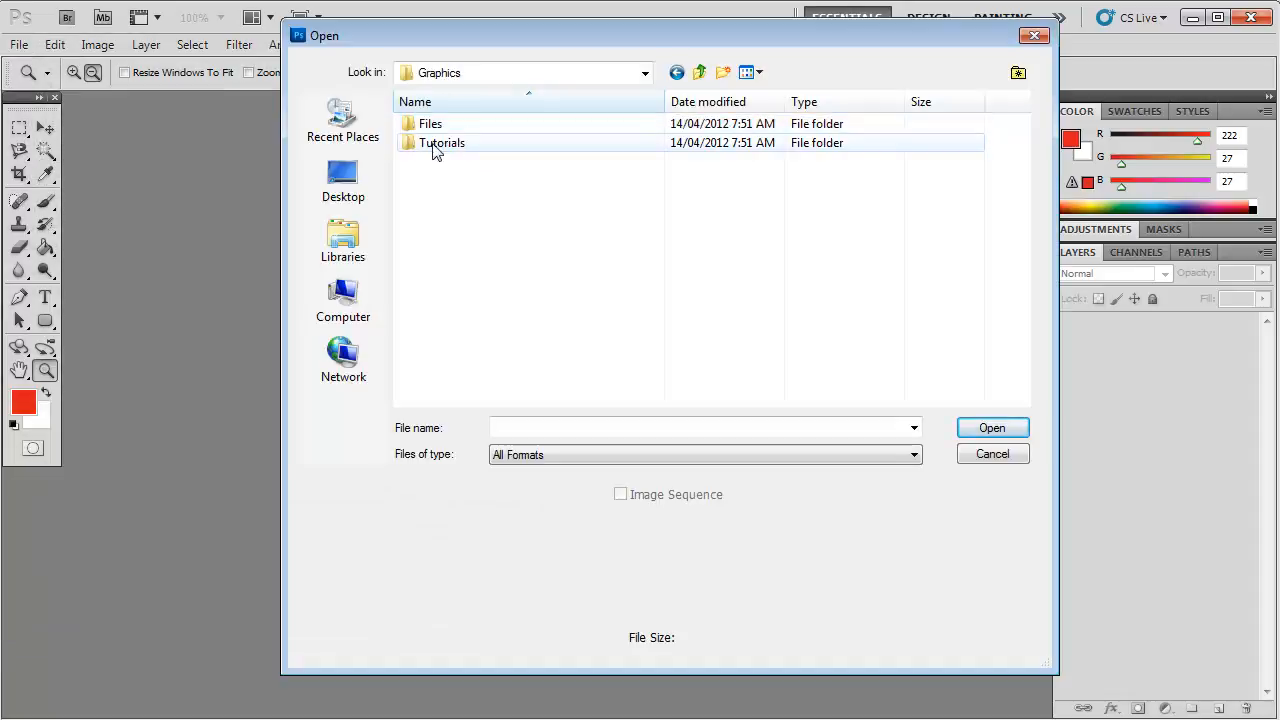
{"action": "left_click", "coordinate": [428, 126]}
{"action": "double_click", "coordinate": [428, 126]}
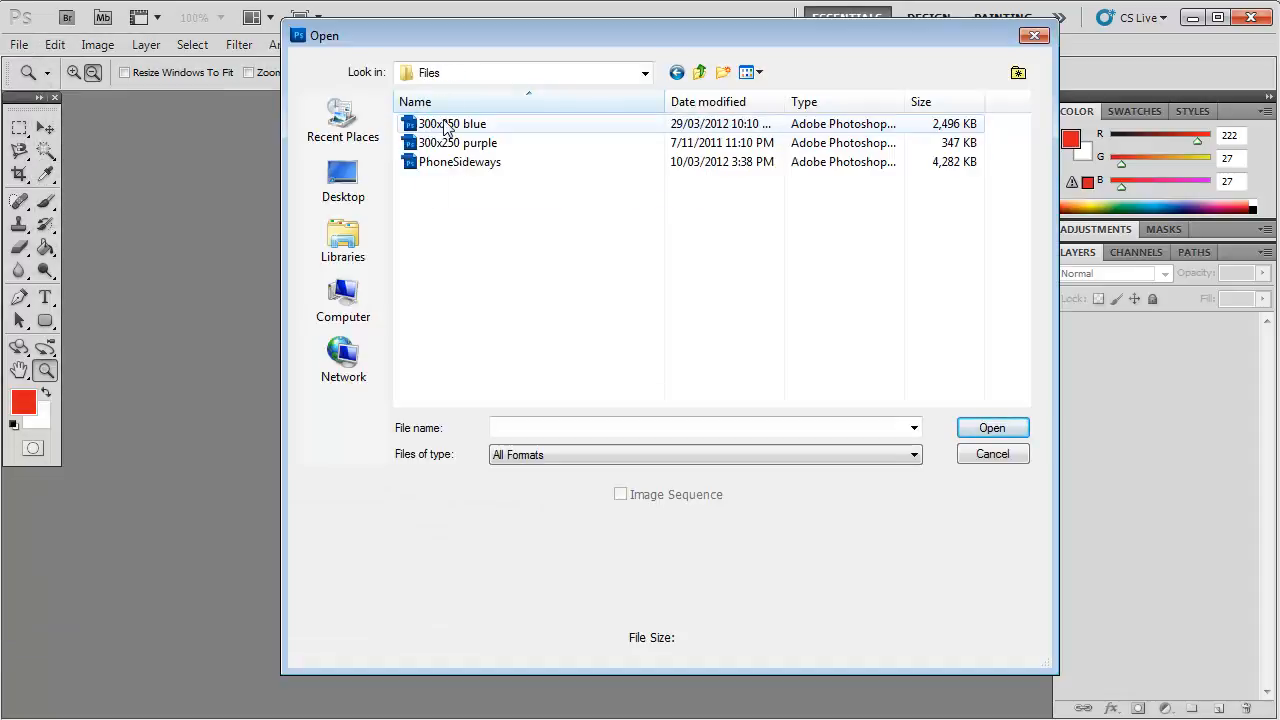
{"action": "left_click", "coordinate": [436, 125]}
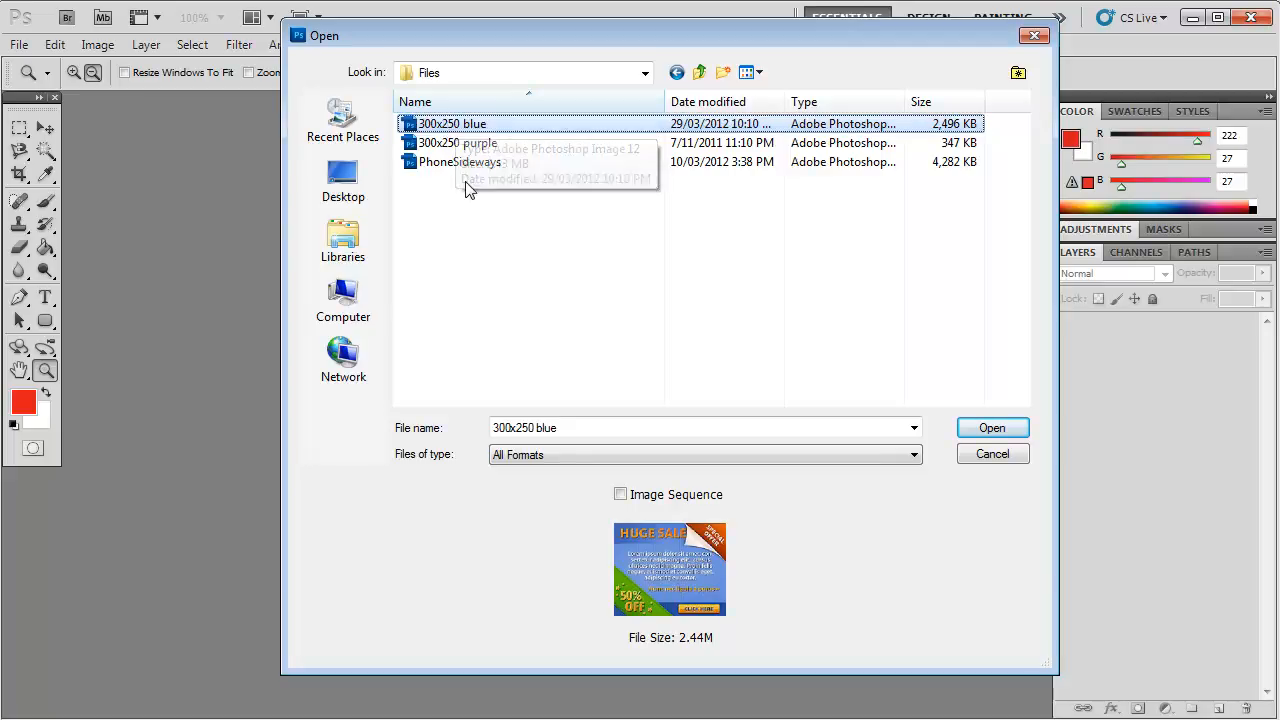
{"action": "left_click", "coordinate": [446, 158], "text": "shift"}
{"action": "left_click", "coordinate": [992, 428]}
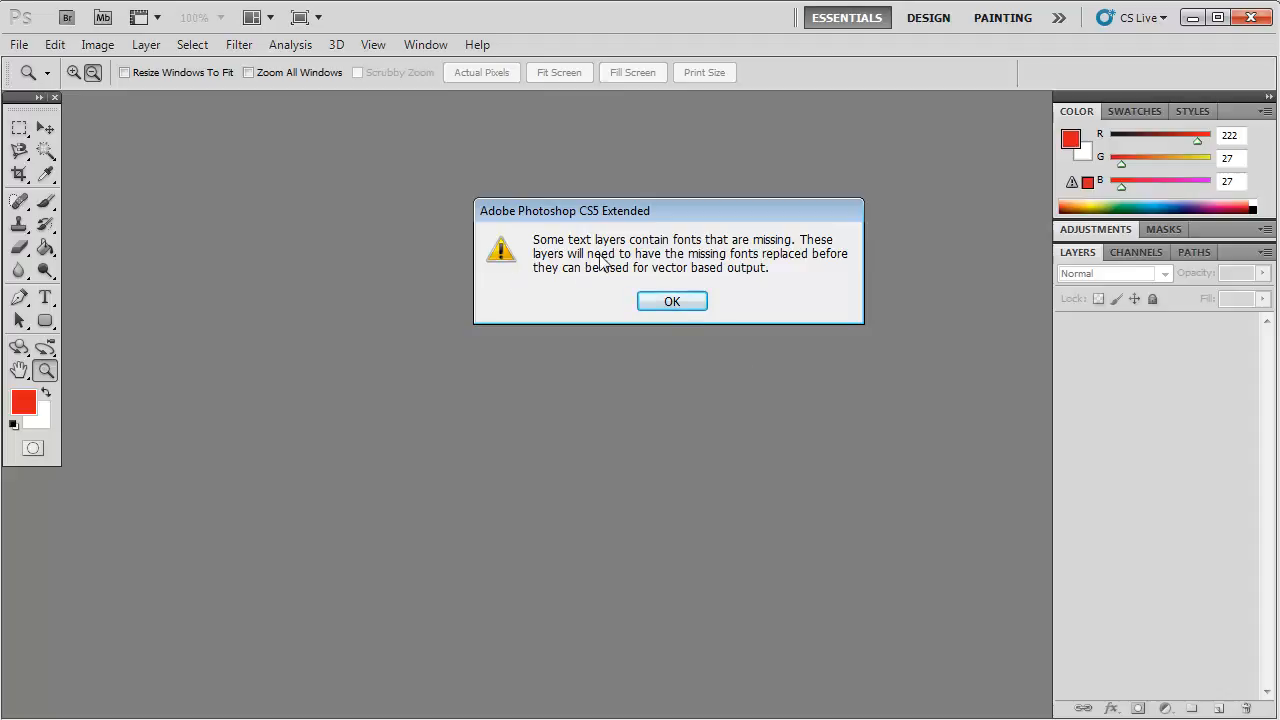
{"action": "left_click_drag", "start_coordinate": [706, 215], "coordinate": [596, 154]}
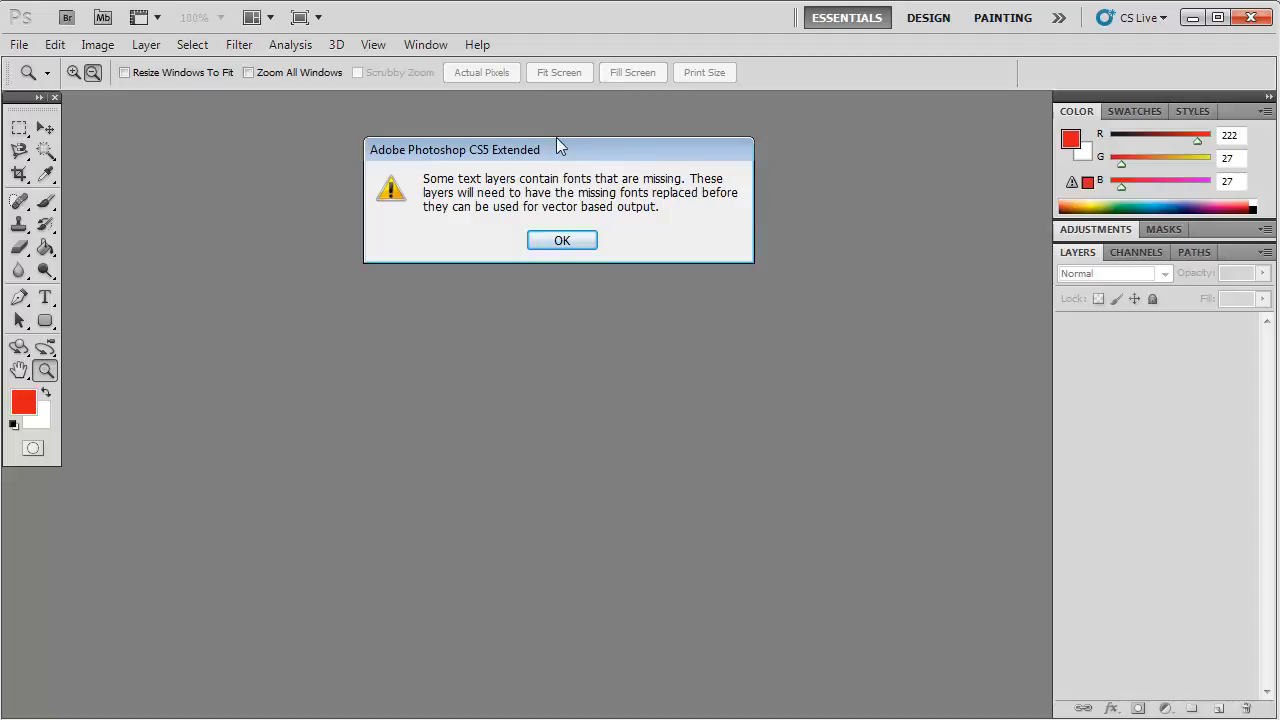
{"action": "left_click", "coordinate": [565, 246]}
{"action": "left_click", "coordinate": [583, 240]}
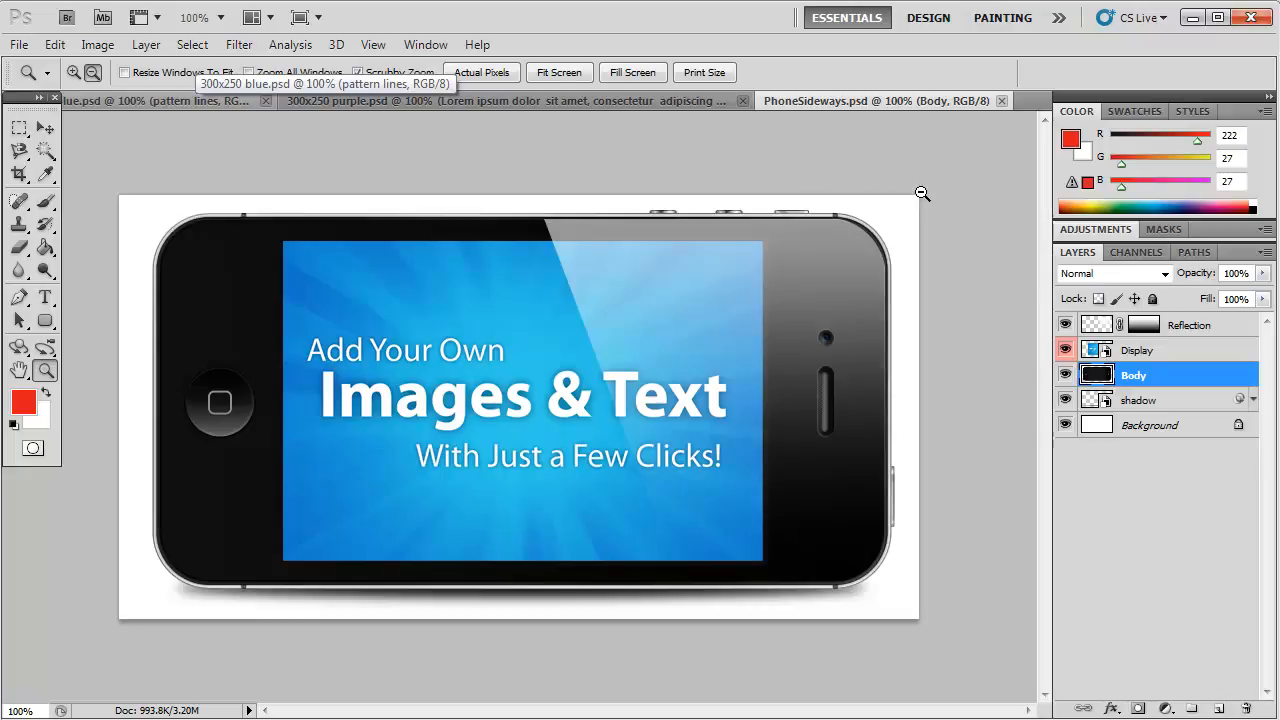
Step: Float the three tabbed documents as separate windows, with the blue and purple banners side by side above the phone image
{"action": "left_click", "coordinate": [186, 99]}
{"action": "left_click", "coordinate": [373, 99]}
{"action": "left_click", "coordinate": [838, 97]}
{"action": "left_click", "coordinate": [199, 99]}
{"action": "left_click_drag", "start_coordinate": [199, 98], "coordinate": [251, 152]}
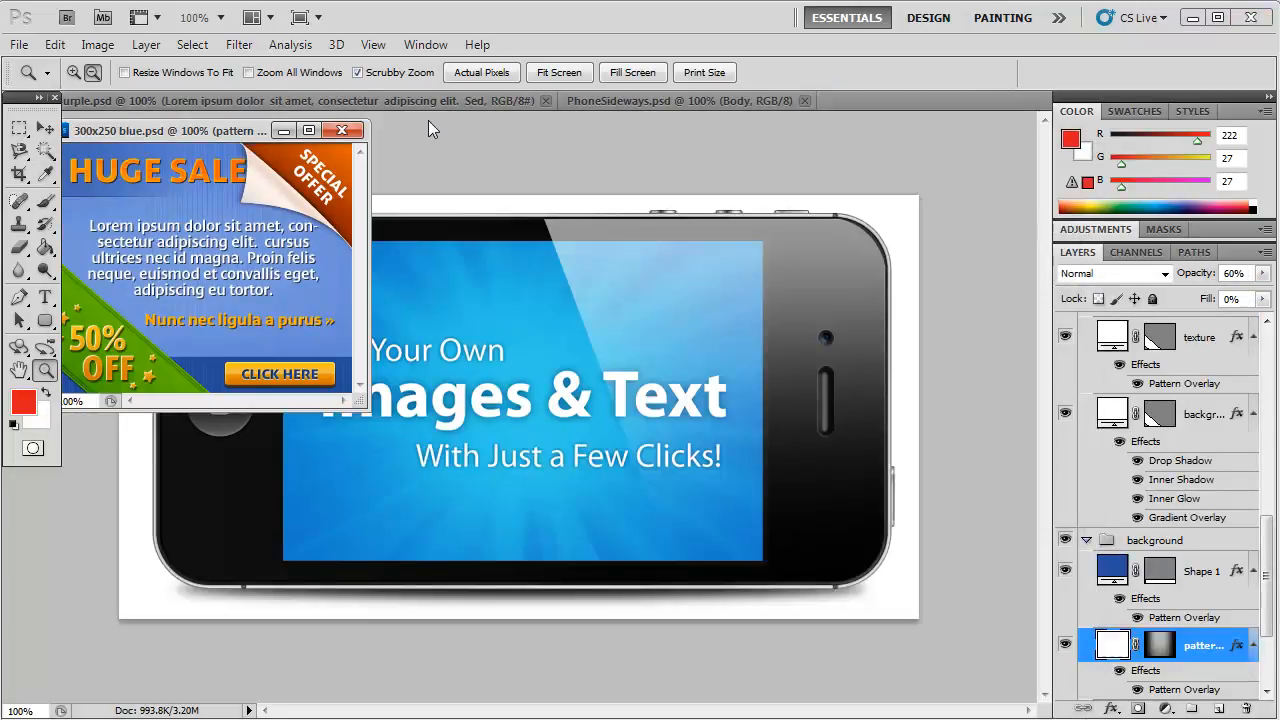
{"action": "left_click_drag", "start_coordinate": [435, 102], "coordinate": [484, 149]}
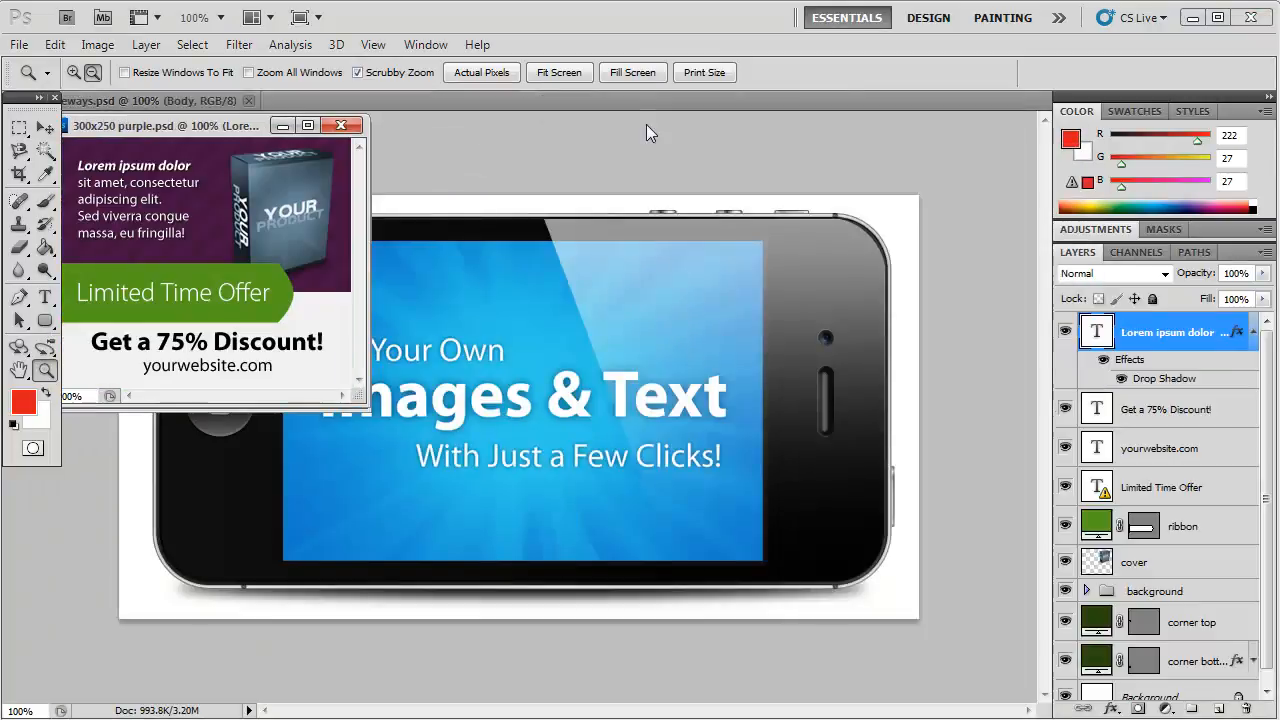
{"action": "left_click_drag", "start_coordinate": [180, 104], "coordinate": [309, 291]}
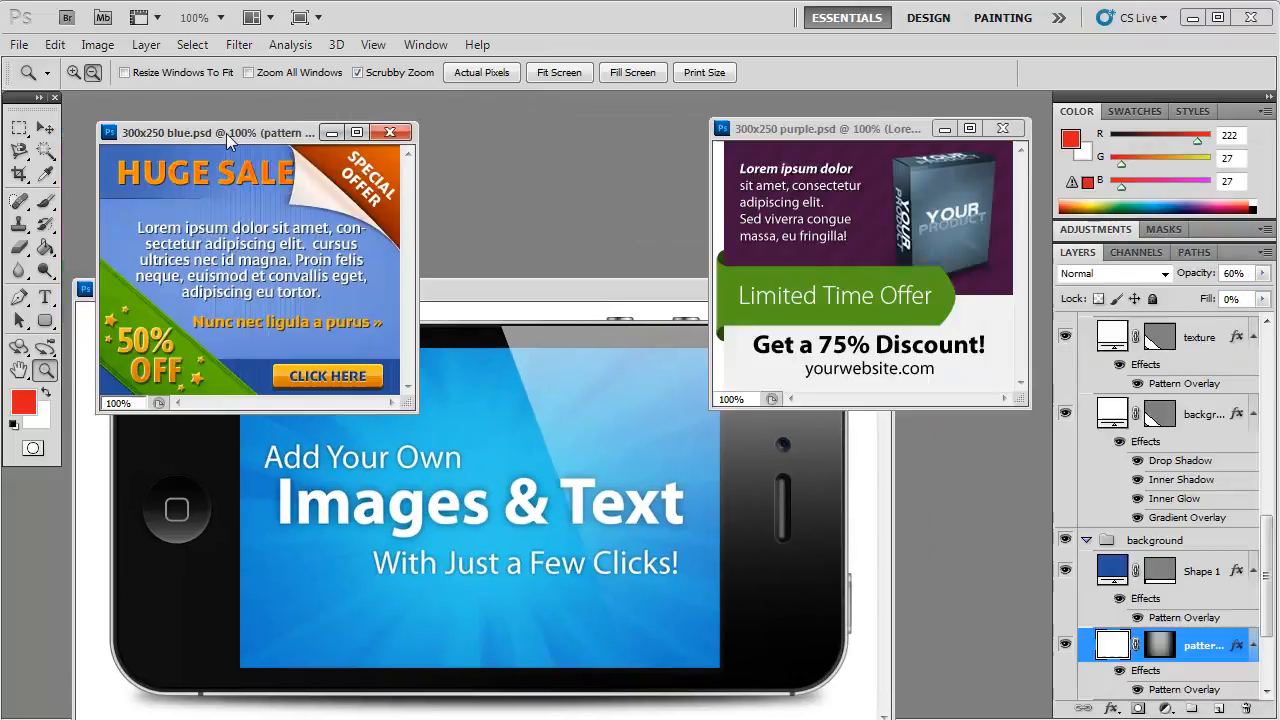
{"action": "left_click_drag", "start_coordinate": [226, 133], "coordinate": [220, 133]}
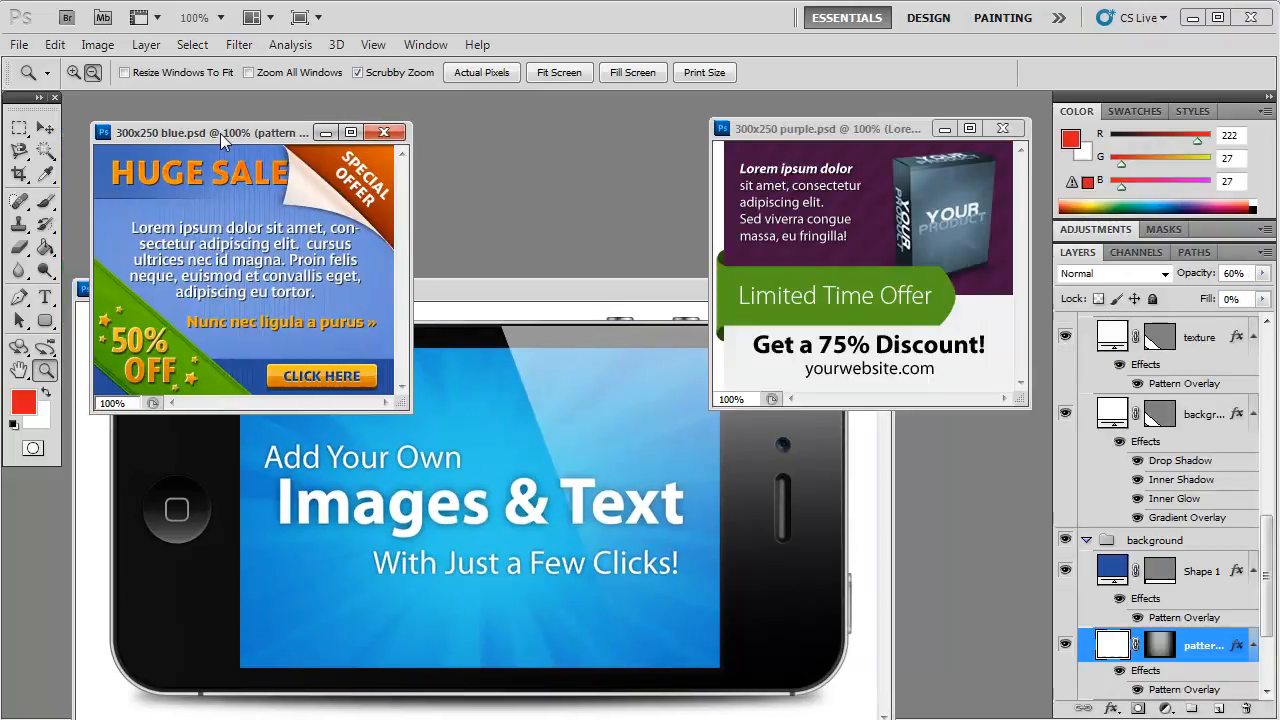
Step: Zoom the PhoneSideways document out to 50% so it fits below the two banner windows
{"action": "left_click", "coordinate": [559, 293]}
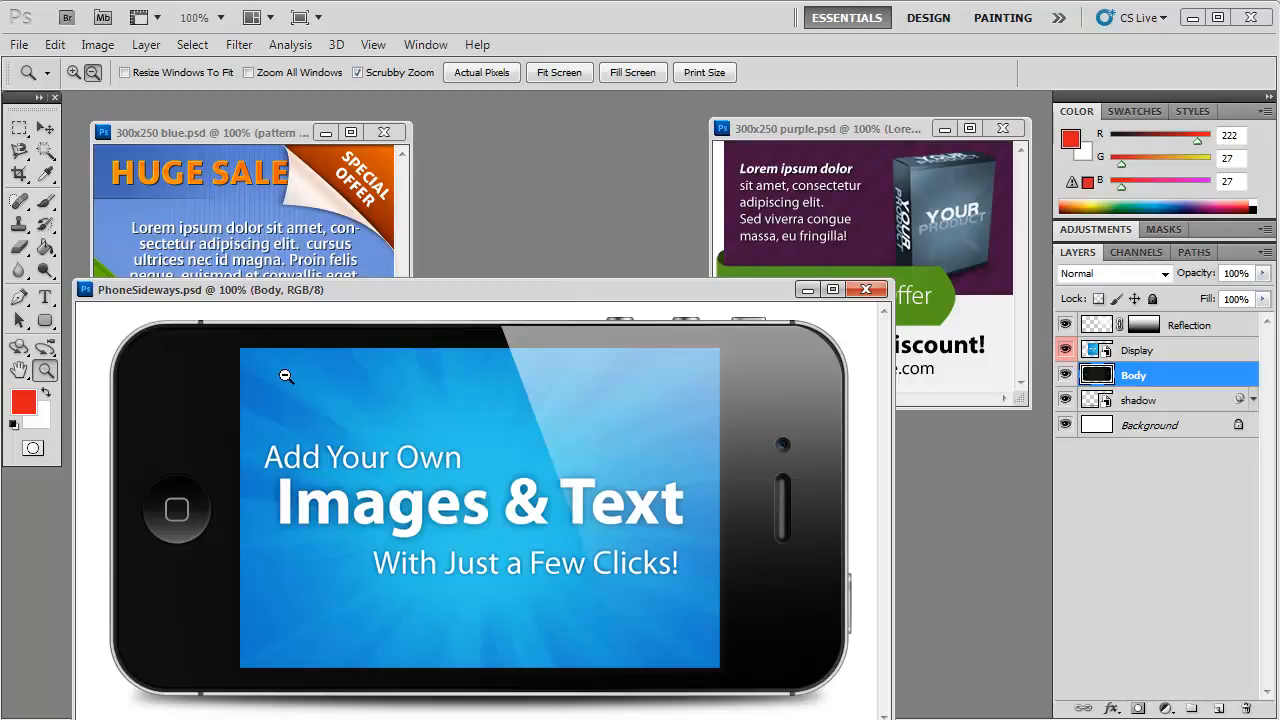
{"action": "left_click", "coordinate": [91, 72]}
{"action": "left_click", "coordinate": [71, 71]}
{"action": "left_click", "coordinate": [432, 438], "text": "alt"}
{"action": "left_click", "coordinate": [433, 440]}
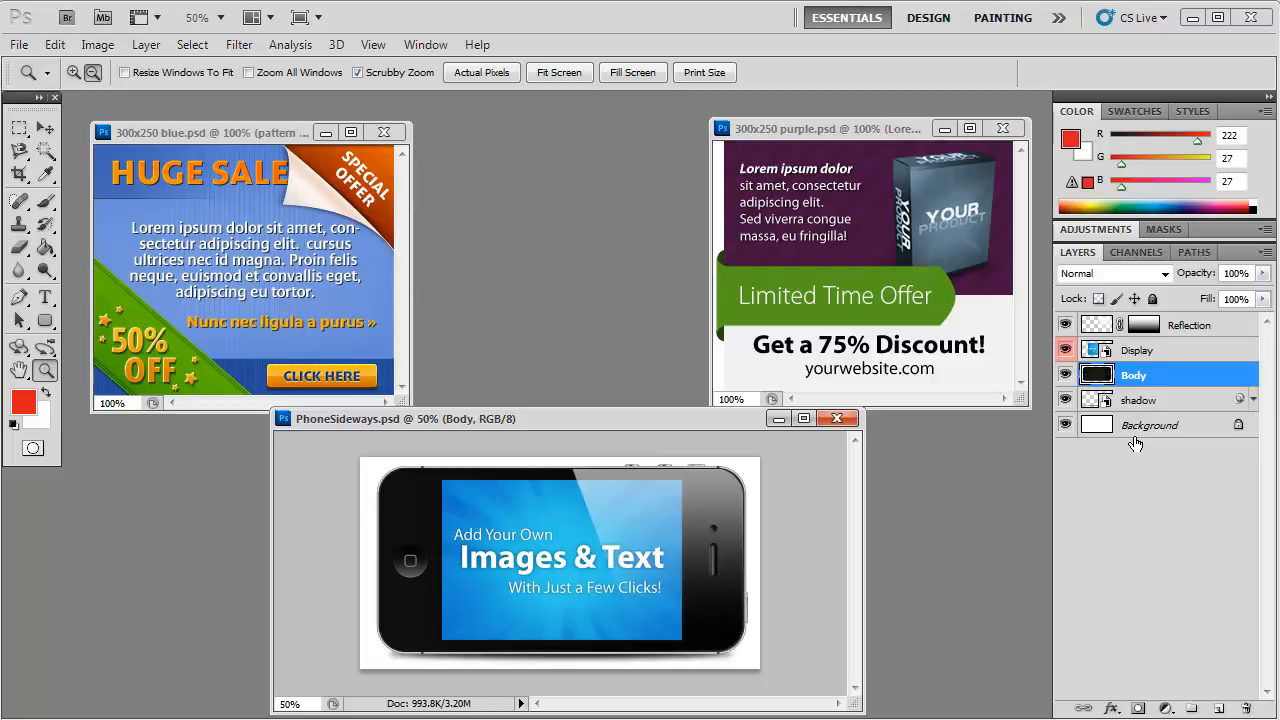
Step: Toggle the visibility of the phone's Display, Body and shadow layers to see what each contains, leaving Display hidden
{"action": "left_click", "coordinate": [1066, 350]}
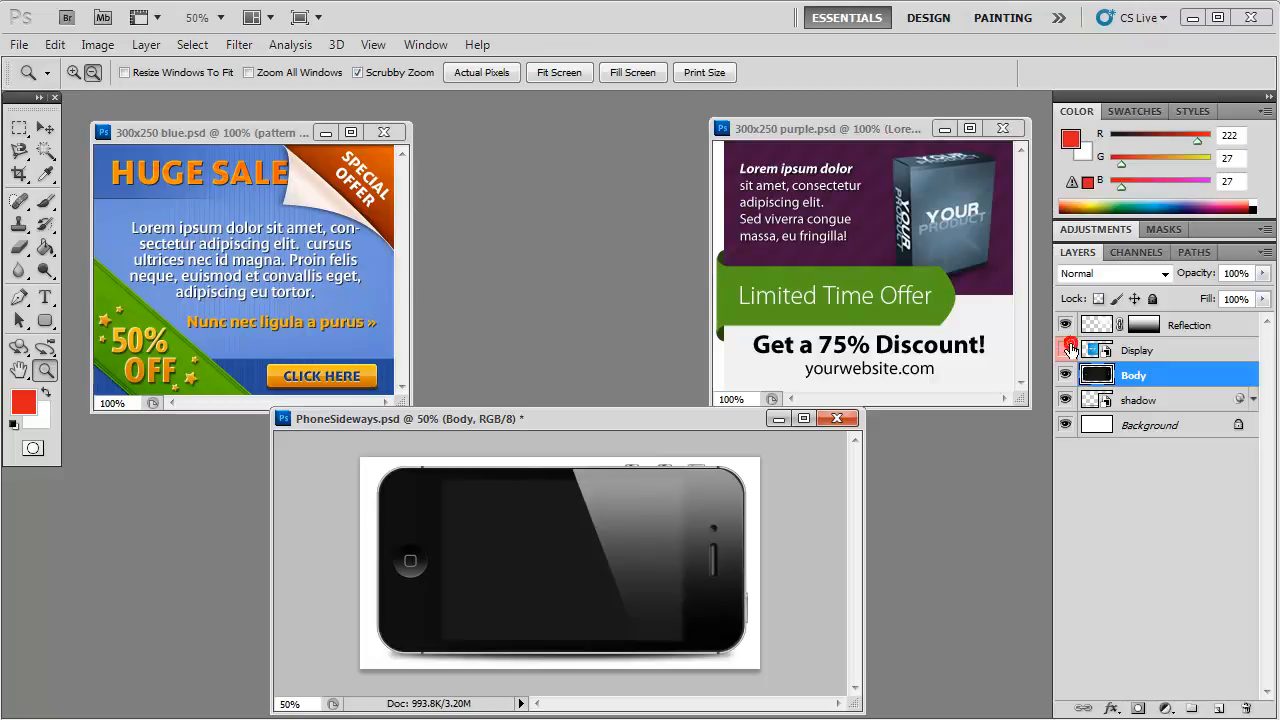
{"action": "left_click", "coordinate": [1066, 350]}
{"action": "left_click", "coordinate": [1066, 375]}
{"action": "left_click", "coordinate": [1066, 375]}
{"action": "left_click", "coordinate": [1066, 377]}
{"action": "left_click", "coordinate": [1065, 400]}
{"action": "left_click", "coordinate": [1066, 400]}
{"action": "left_click", "coordinate": [1066, 376]}
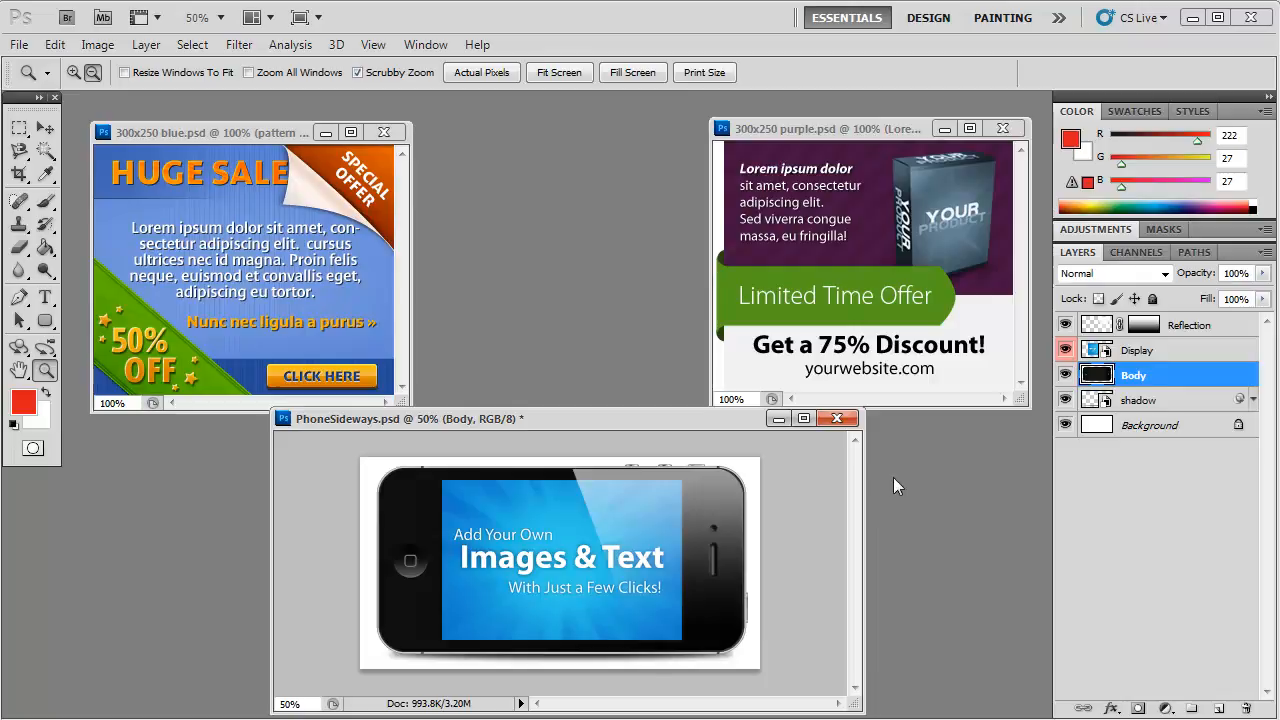
{"action": "left_click", "coordinate": [1066, 350]}
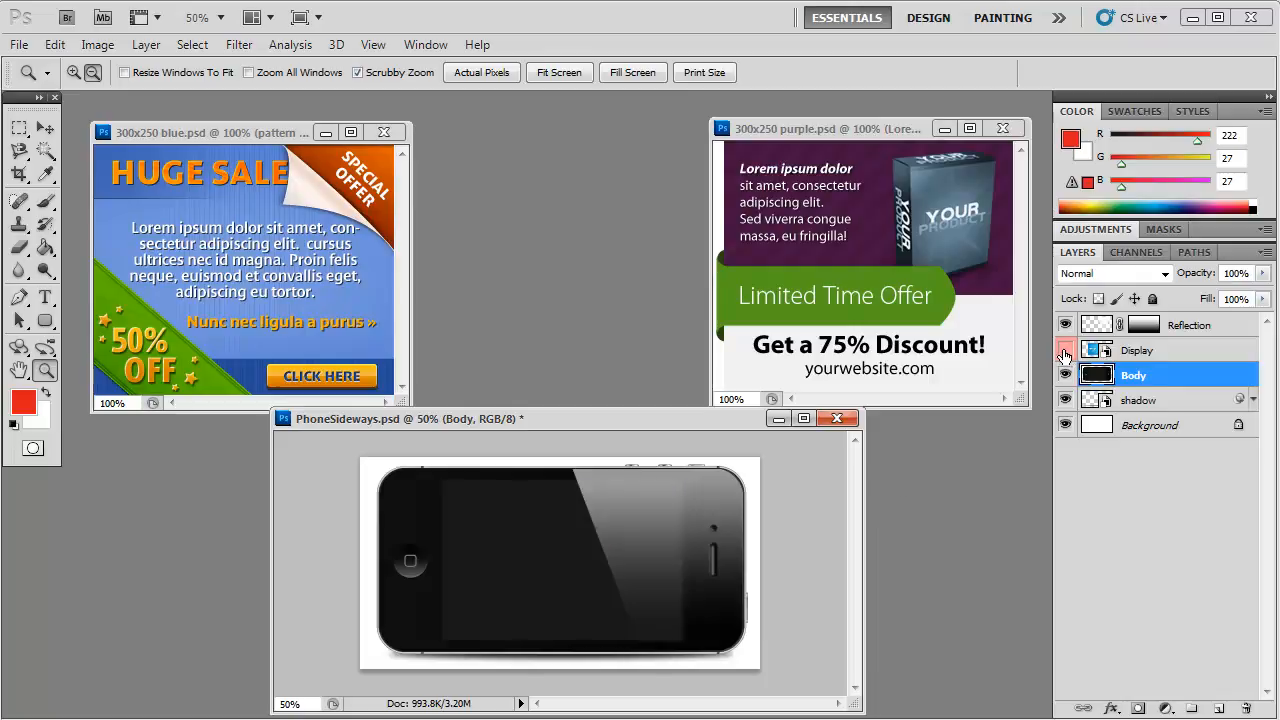
Step: Preview a Save for Web & Devices export of the phone image as a JPEG at quality 38 without saving it
{"action": "left_click", "coordinate": [18, 45]}
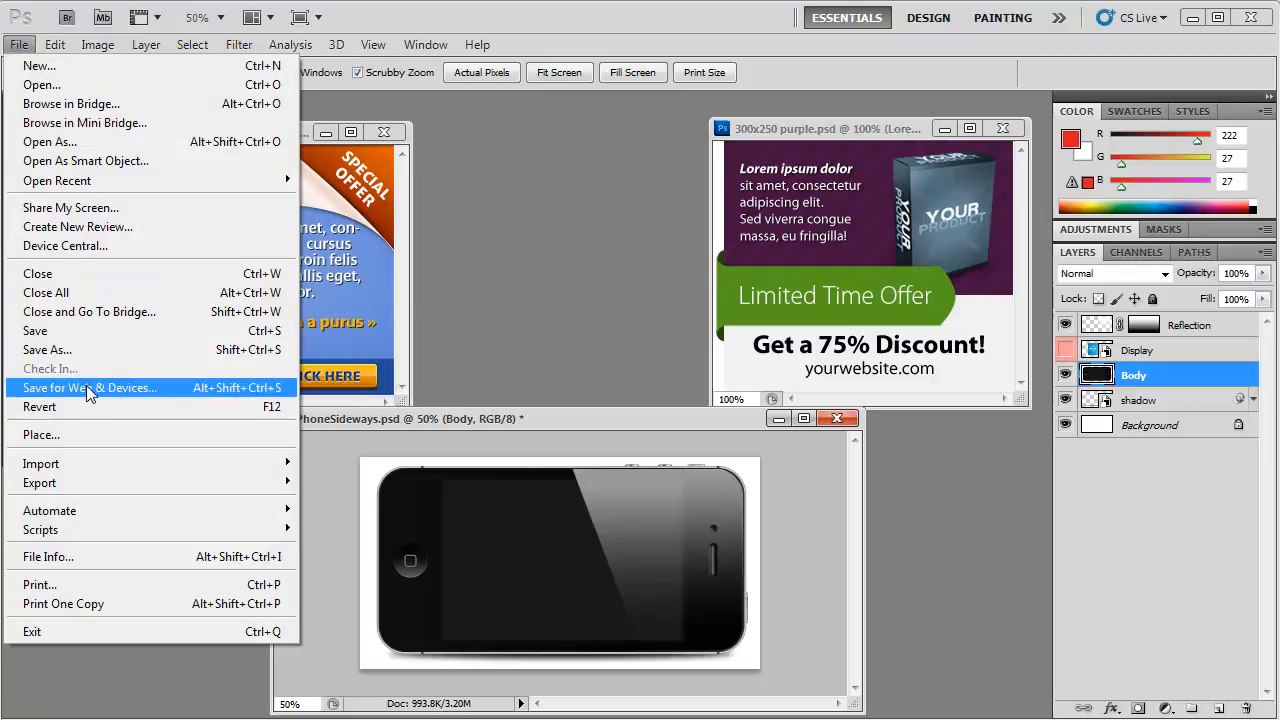
{"action": "left_click", "coordinate": [86, 387]}
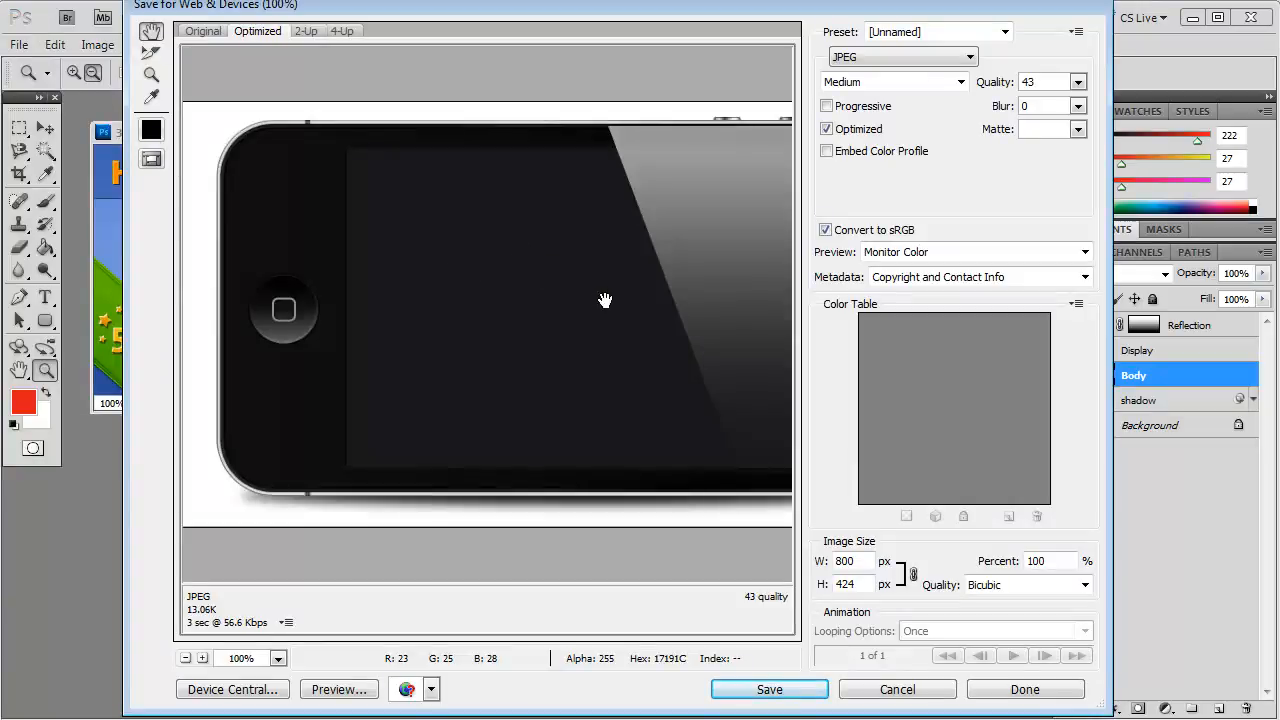
{"action": "left_click", "coordinate": [969, 57]}
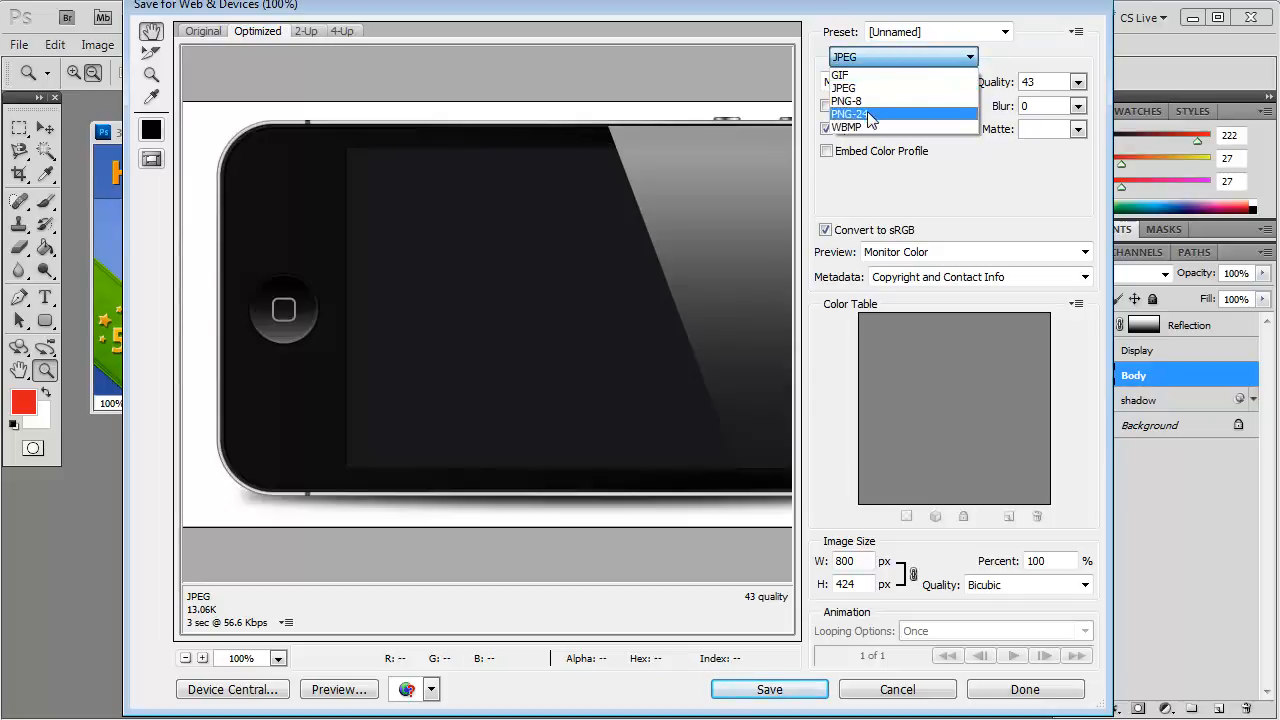
{"action": "left_click", "coordinate": [998, 206]}
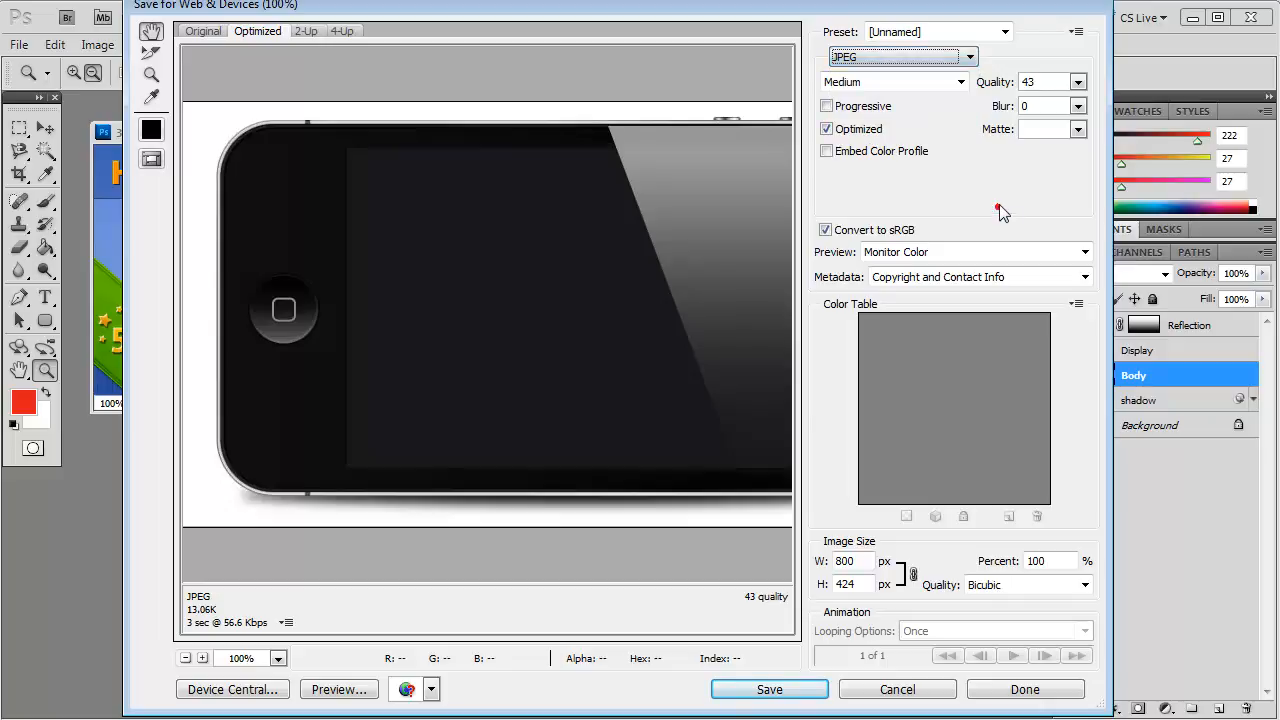
{"action": "left_click", "coordinate": [1077, 82]}
{"action": "mouse_move", "coordinate": [1021, 107]}
{"action": "left_mouse_down"}
{"action": "mouse_move", "coordinate": [978, 110]}
{"action": "mouse_move", "coordinate": [1016, 116]}
{"action": "left_mouse_up"}
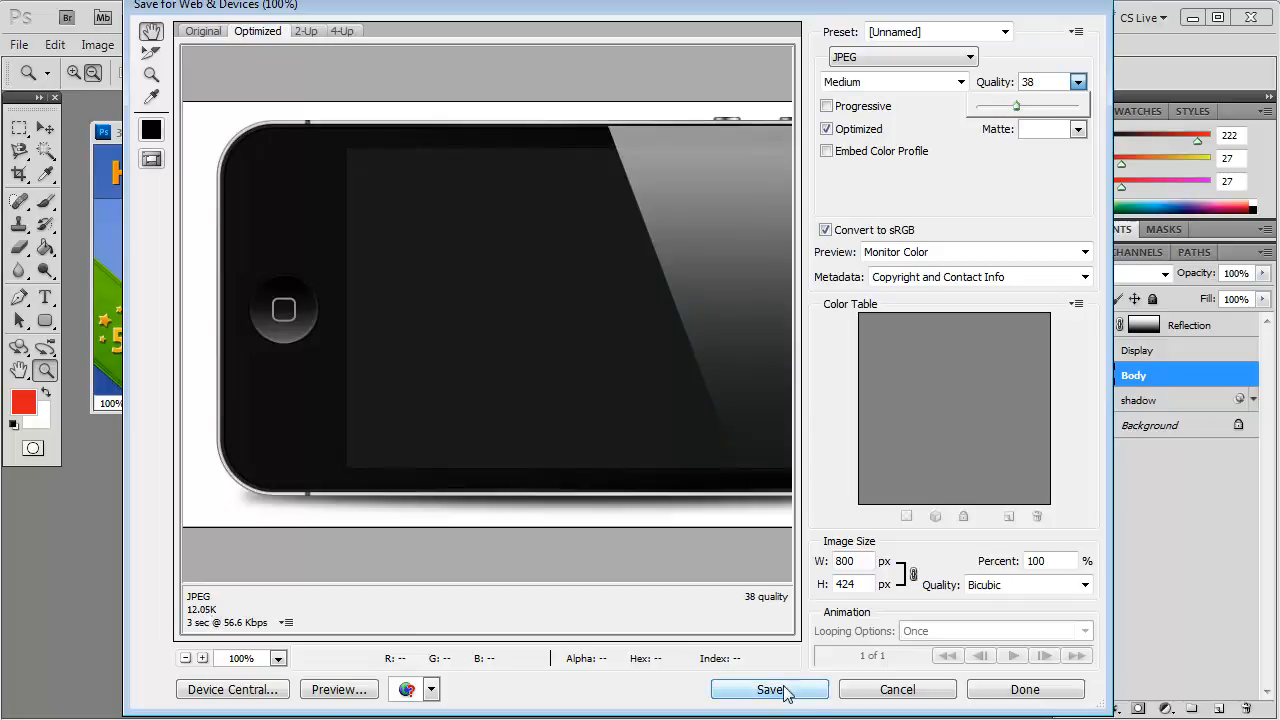
{"action": "left_click", "coordinate": [893, 692]}
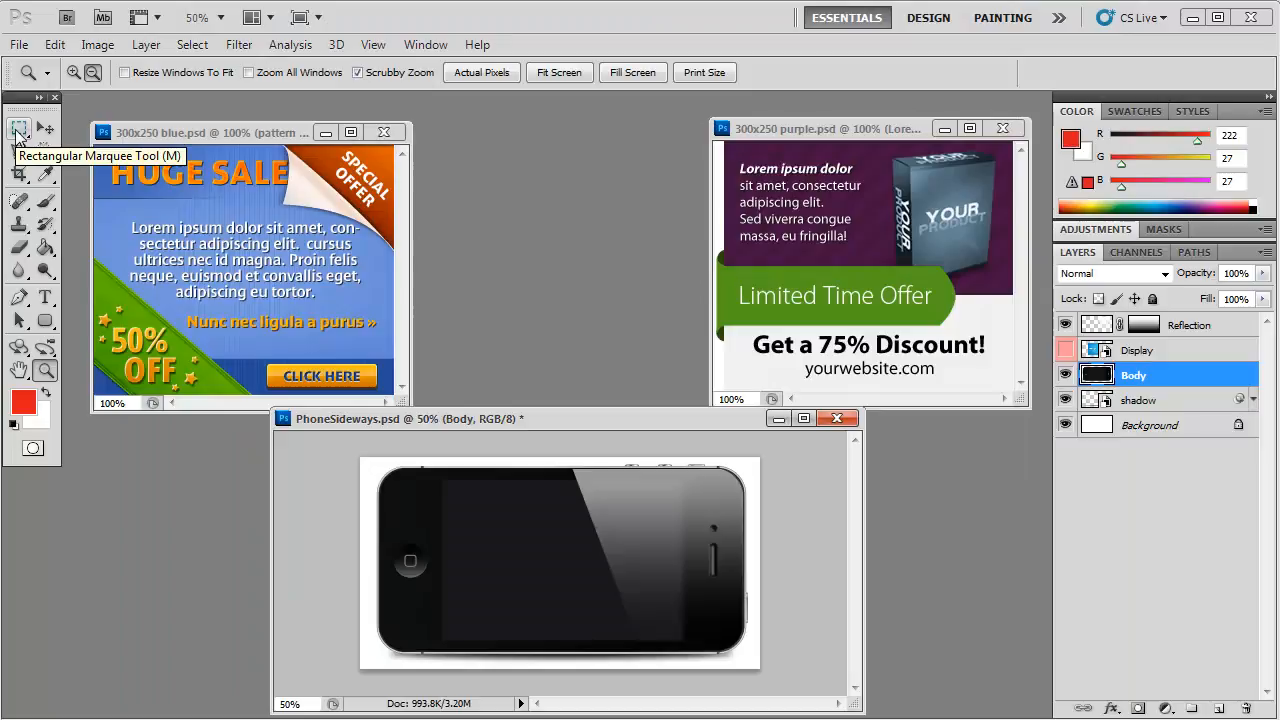
Step: Select the phone's screen area with the Rectangular Marquee tool and cut it out of the Body layer
{"action": "left_click", "coordinate": [18, 130]}
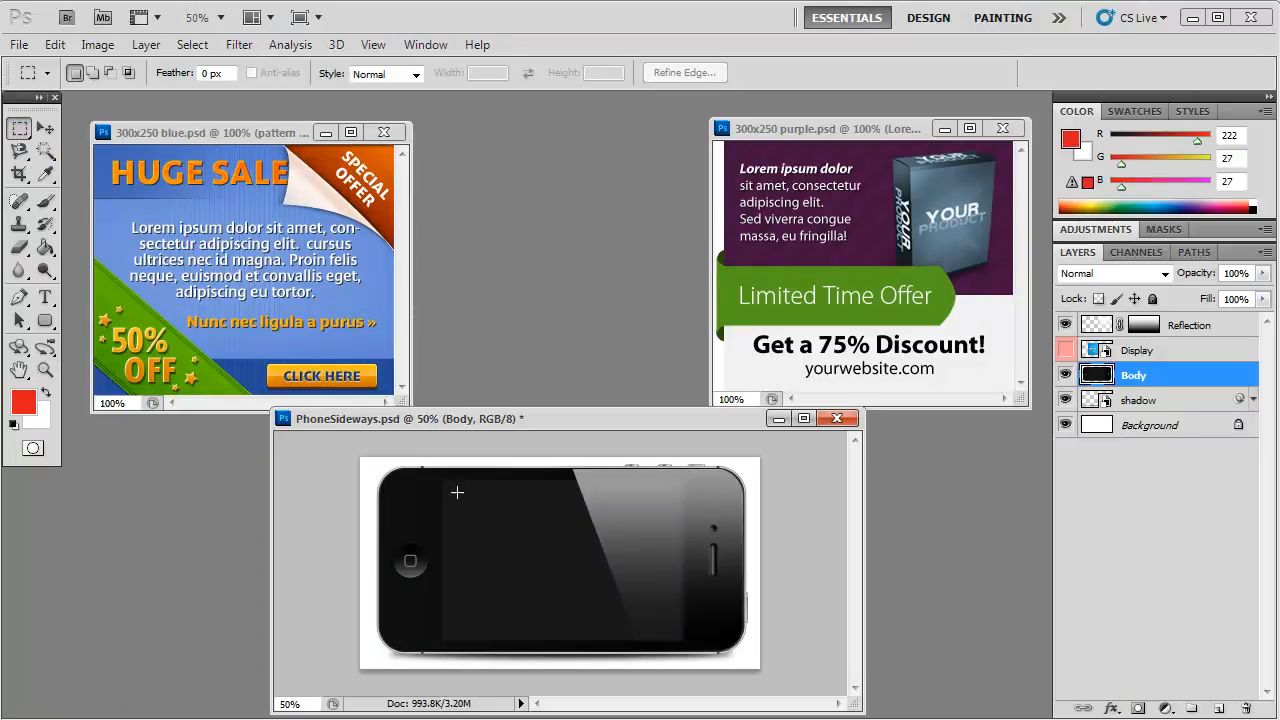
{"action": "left_click_drag", "start_coordinate": [445, 481], "coordinate": [455, 606]}
{"action": "left_click_drag", "start_coordinate": [445, 481], "coordinate": [682, 640]}
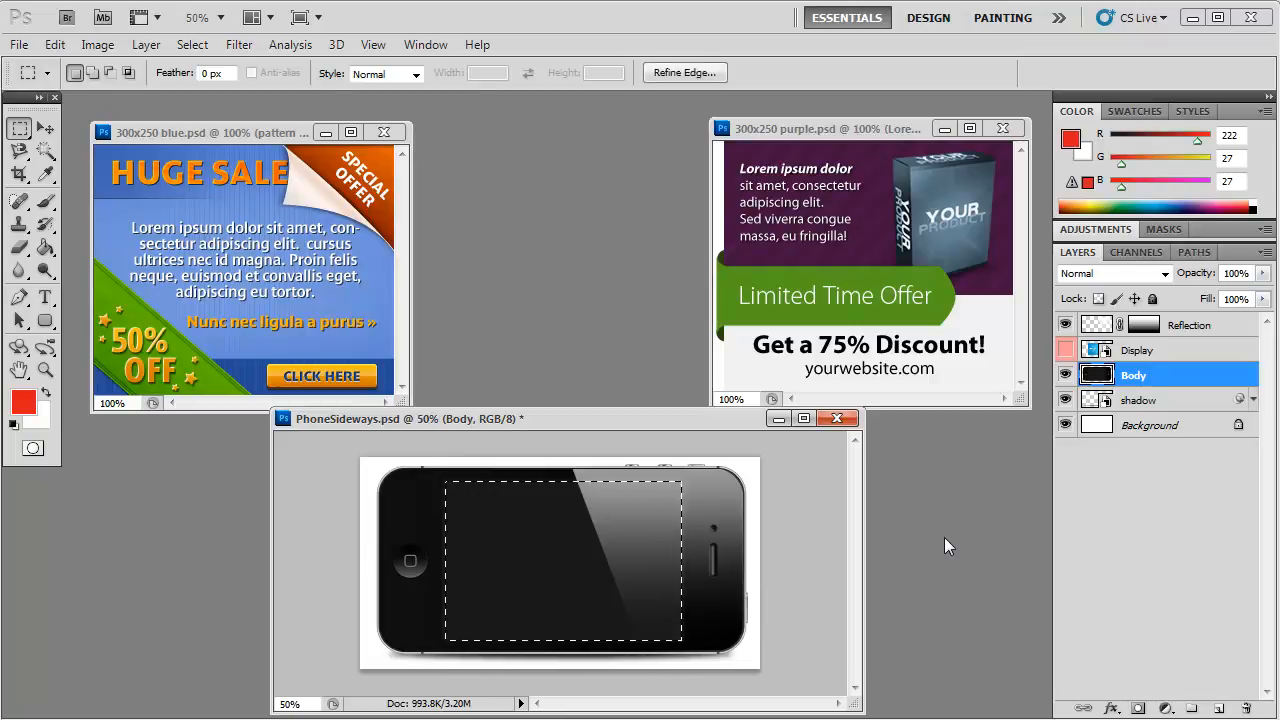
{"action": "left_click", "coordinate": [58, 47]}
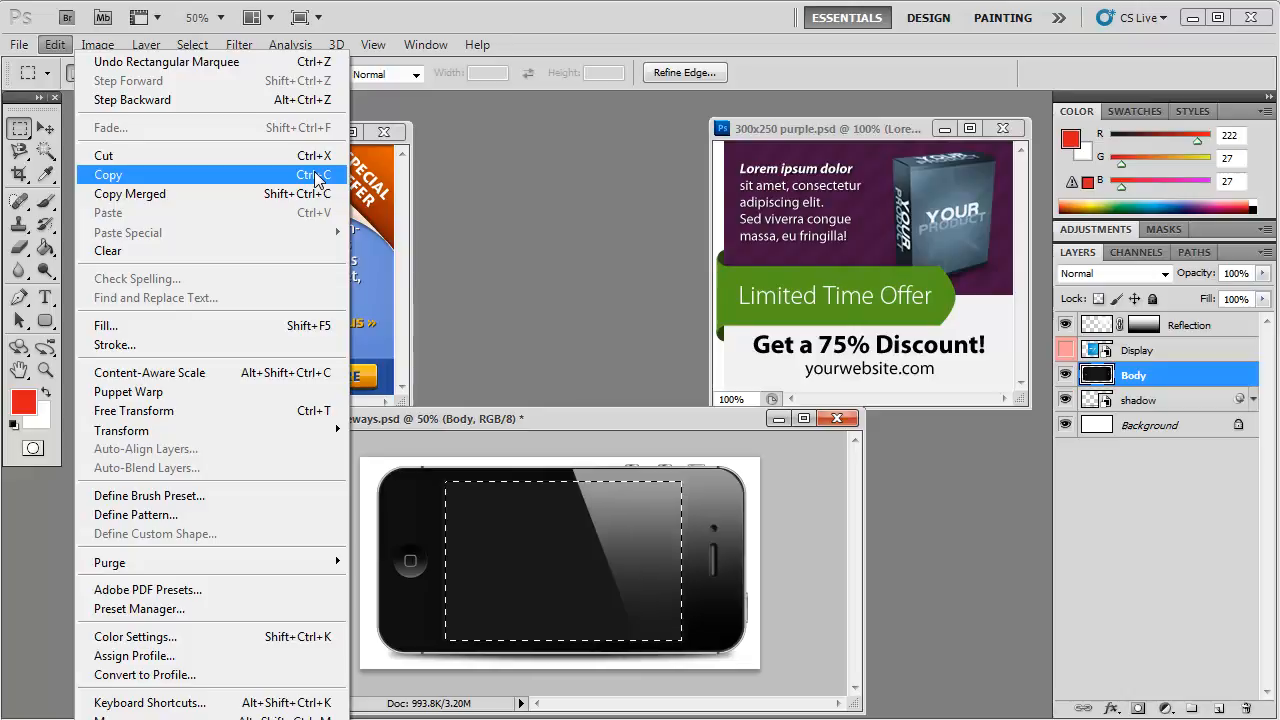
{"action": "left_click", "coordinate": [500, 180]}
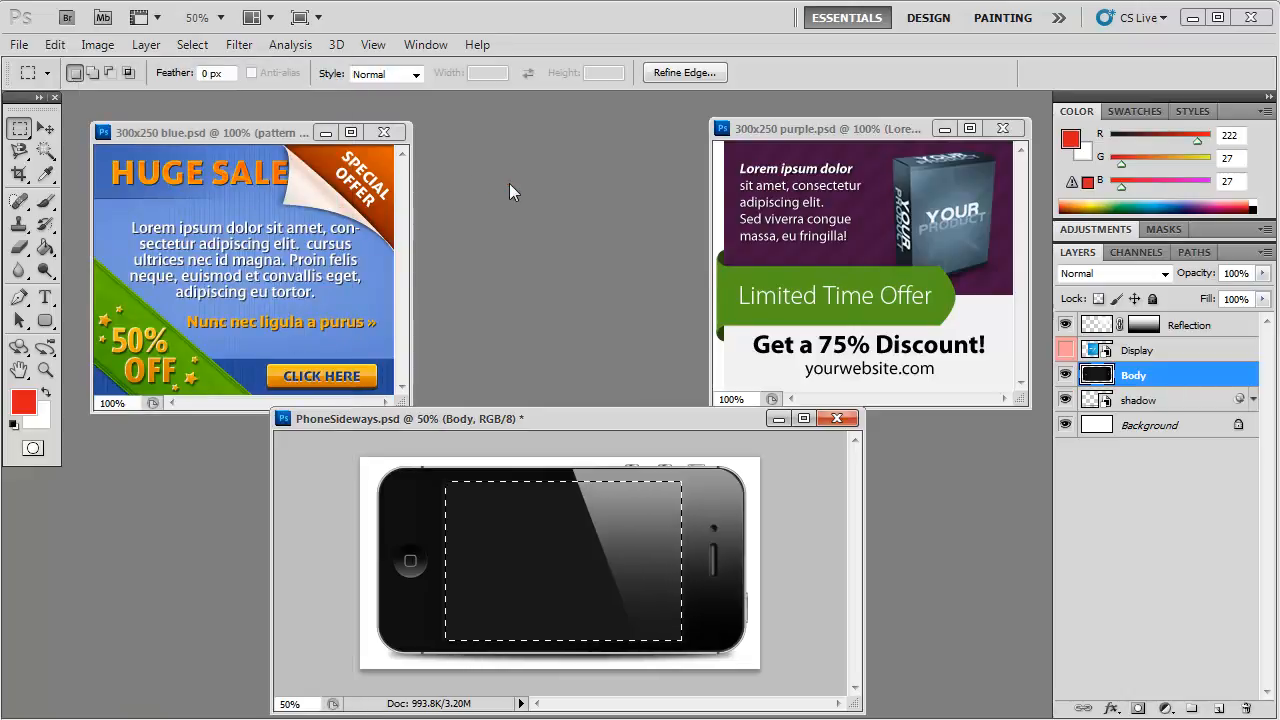
{"action": "key", "text": "ctrl+x"}
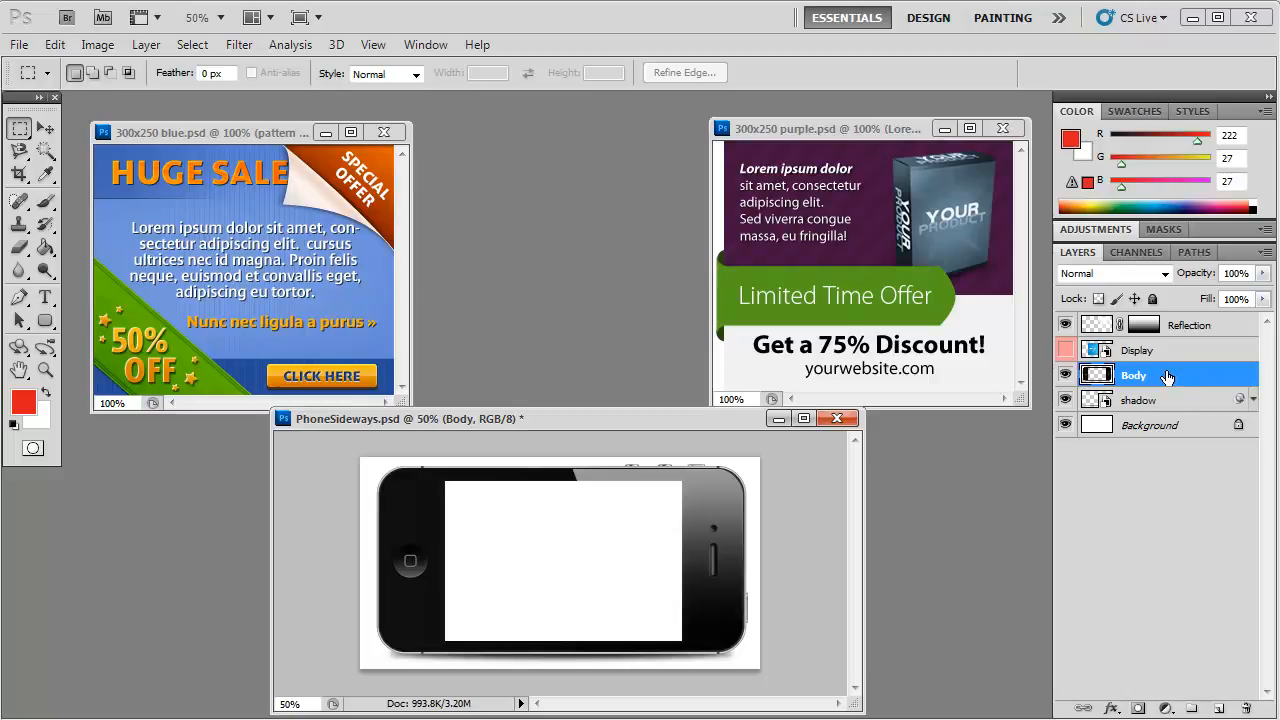
Step: Undo the cut and try to delete the selected screen area from the shadow layer instead
{"action": "key", "text": "ctrl+alt+z"}
{"action": "key", "text": "ctrl+alt+z"}
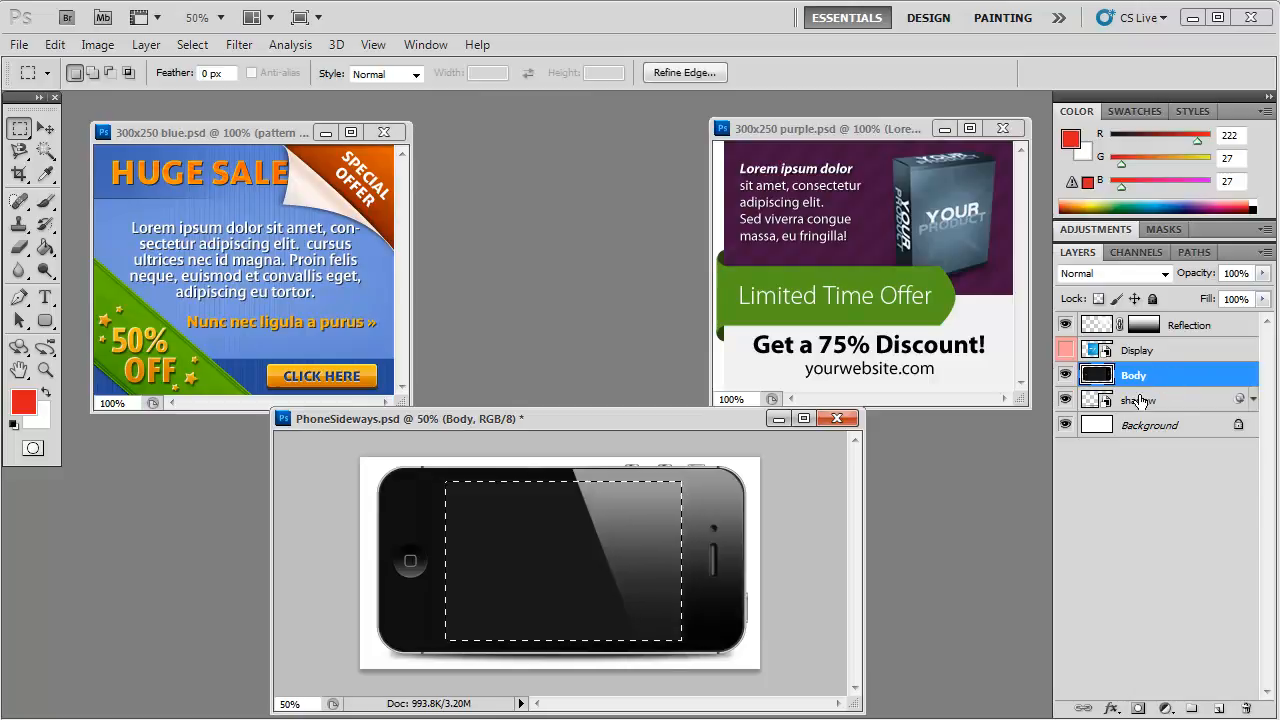
{"action": "left_click", "coordinate": [1141, 401]}
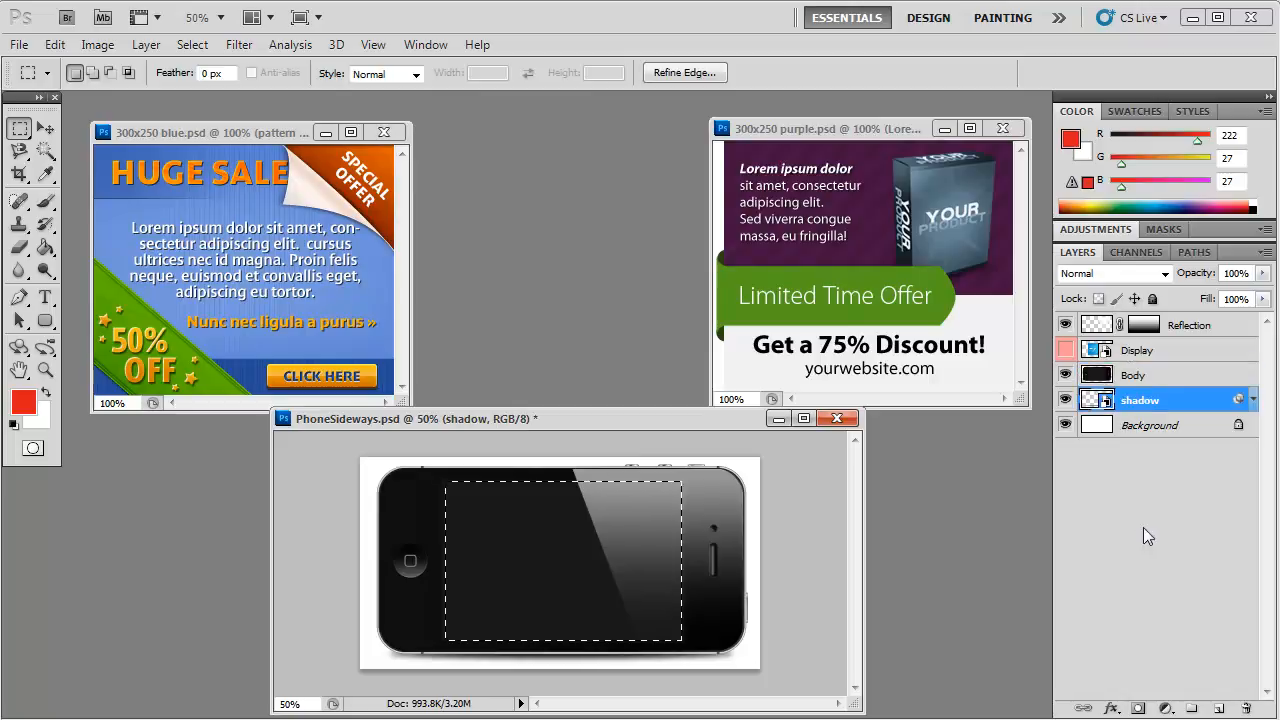
{"action": "key", "text": "Delete"}
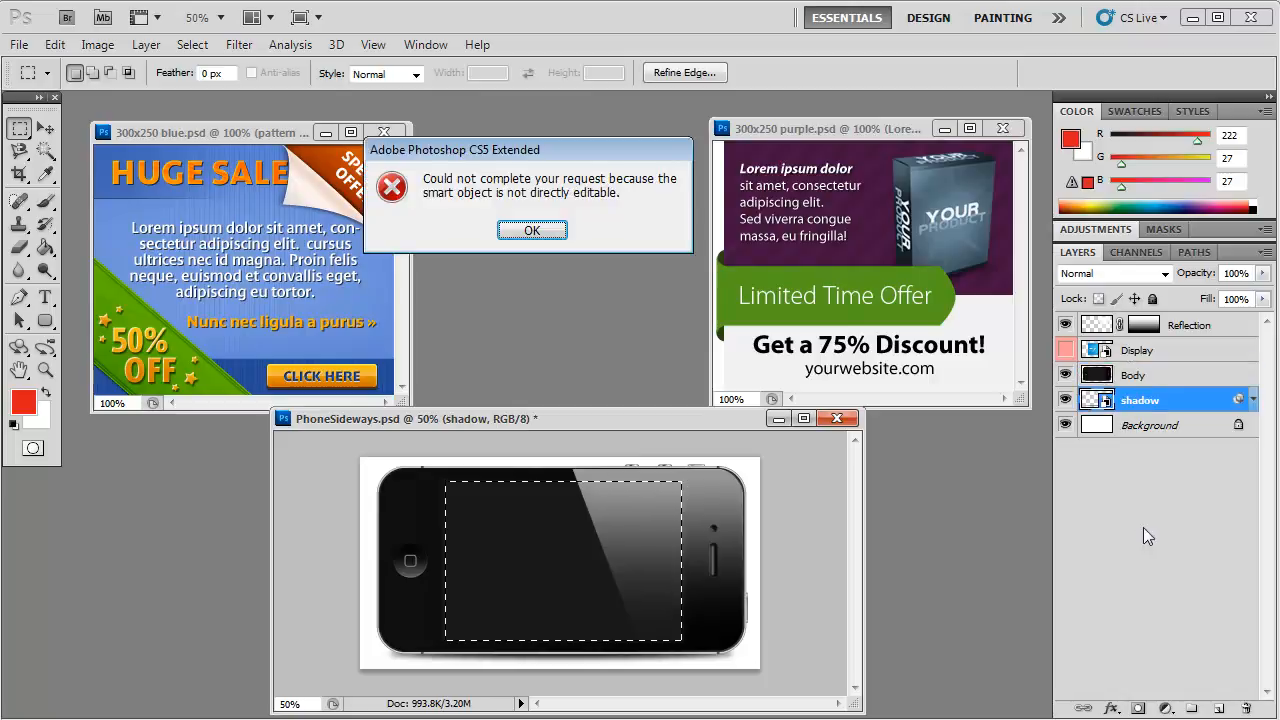
{"action": "left_click", "coordinate": [532, 231]}
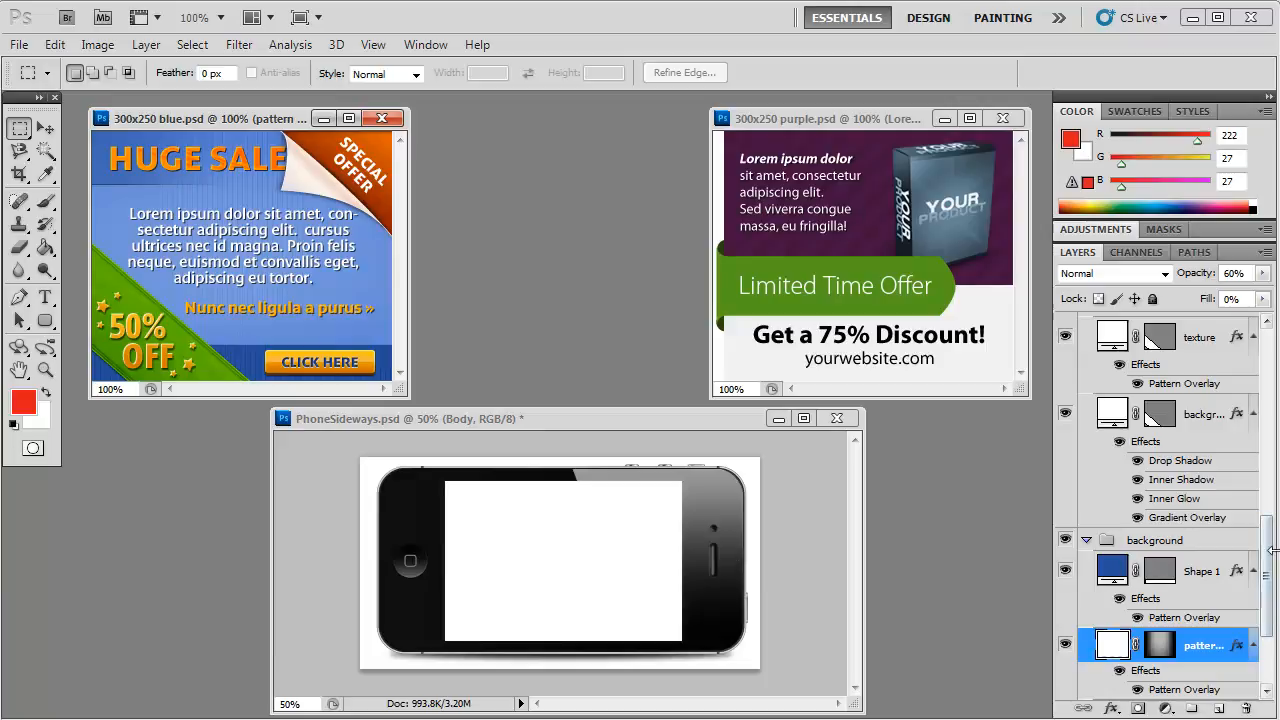
Step: Switch the lights layer in the blue banner's background group off and on to check what it contributes
{"action": "left_click_drag", "start_coordinate": [1268, 585], "coordinate": [1268, 625]}
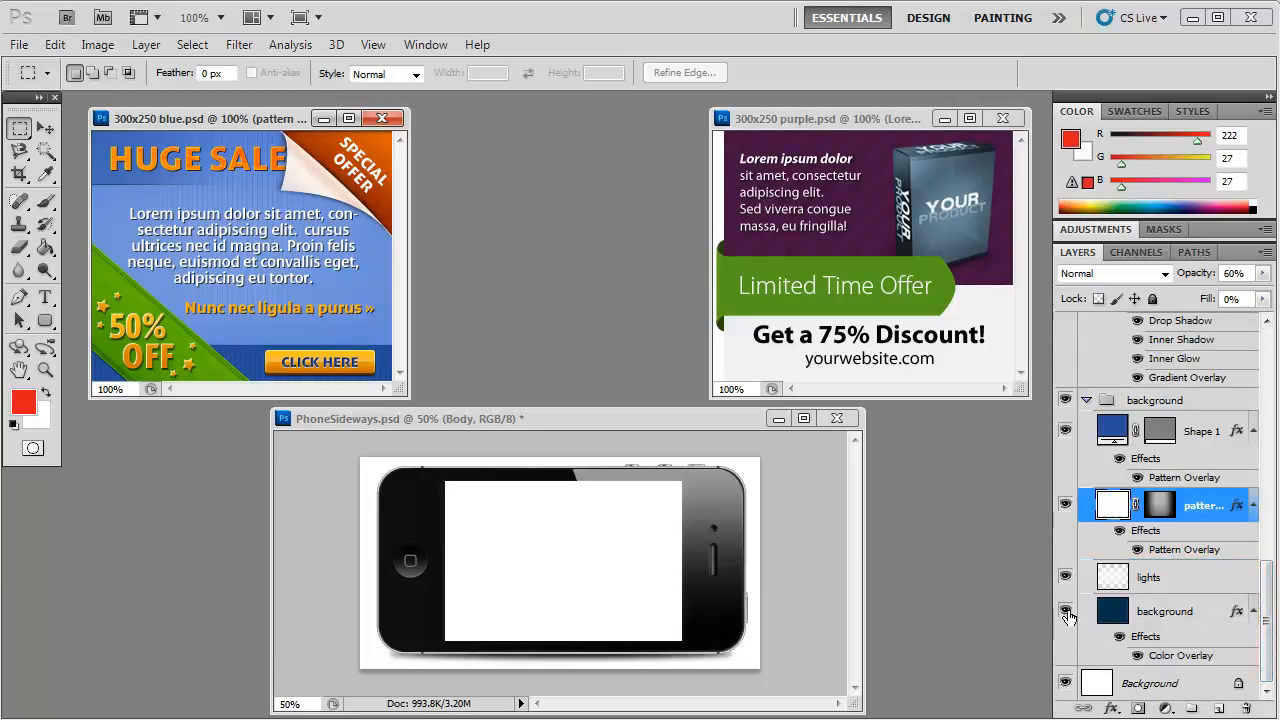
{"action": "left_click", "coordinate": [1065, 577]}
{"action": "left_click", "coordinate": [1065, 577]}
Step: Examine the purple banner's layers by switching the Lorem ipsum text and the corner bottom shape off and on
{"action": "left_click", "coordinate": [860, 124]}
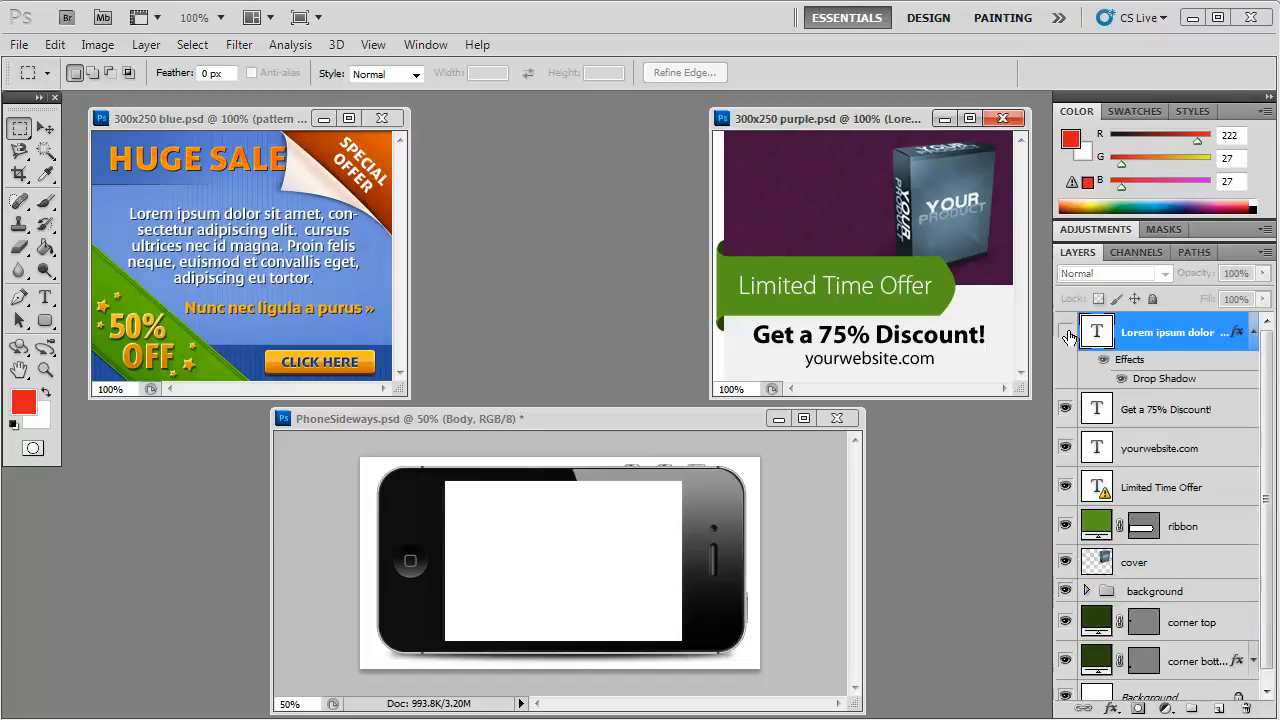
{"action": "left_click", "coordinate": [1066, 332]}
{"action": "left_click", "coordinate": [1066, 332]}
{"action": "left_click_drag", "start_coordinate": [1266, 565], "coordinate": [1268, 610]}
{"action": "left_click", "coordinate": [1066, 646]}
{"action": "left_click", "coordinate": [1066, 646]}
Step: Copy the purple banner's background group into PhoneSideways below the Body layer, positioned inside the phone's screen opening
{"action": "left_click", "coordinate": [1143, 576]}
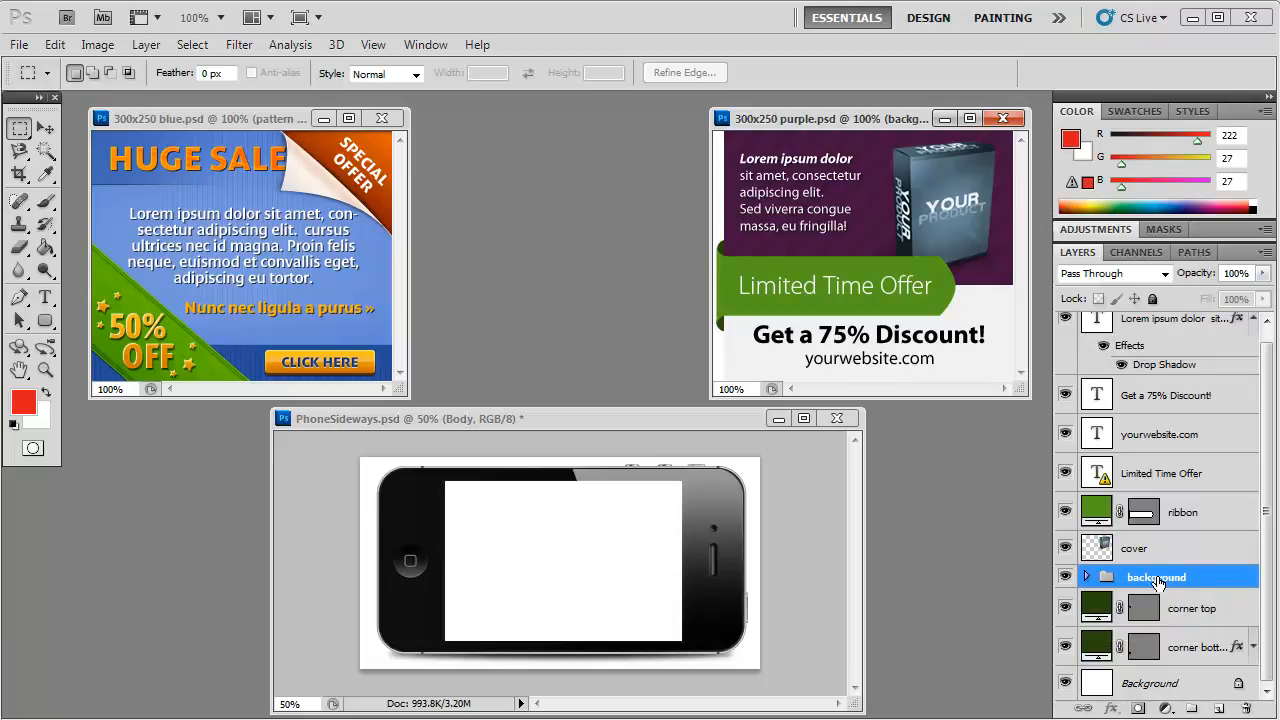
{"action": "left_click_drag", "start_coordinate": [1146, 578], "coordinate": [567, 548]}
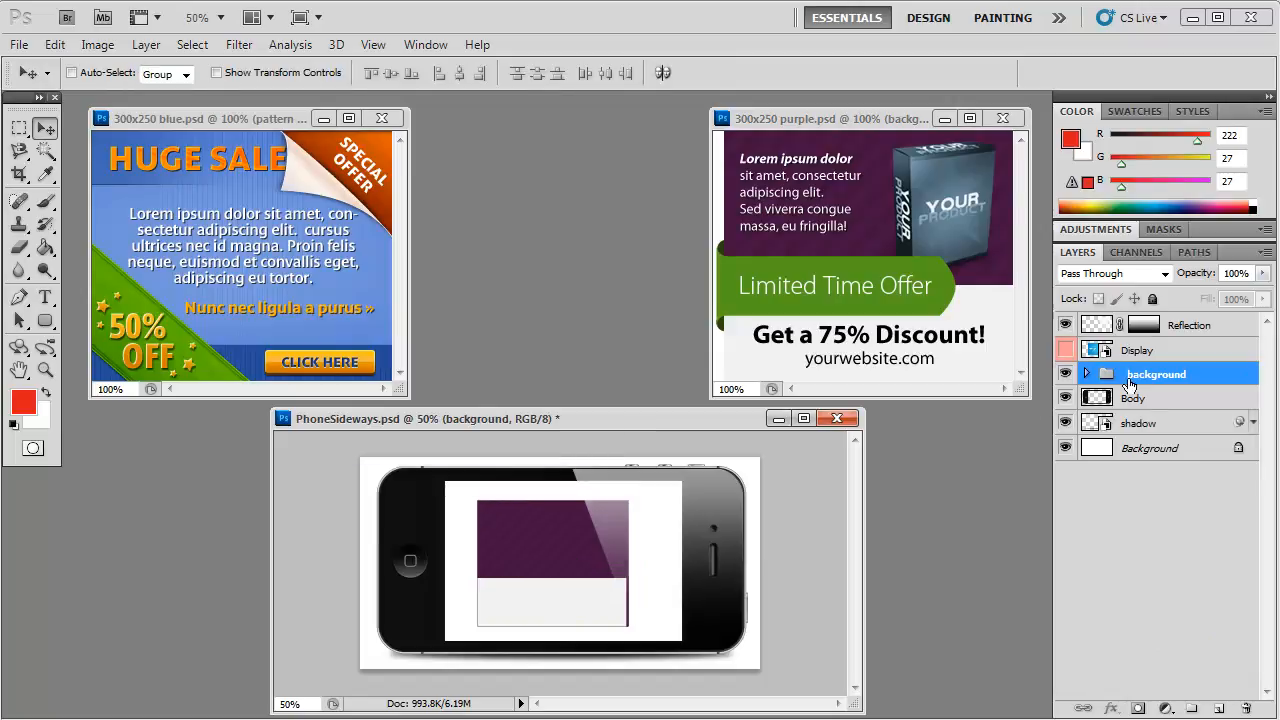
{"action": "left_click_drag", "start_coordinate": [557, 568], "coordinate": [645, 540]}
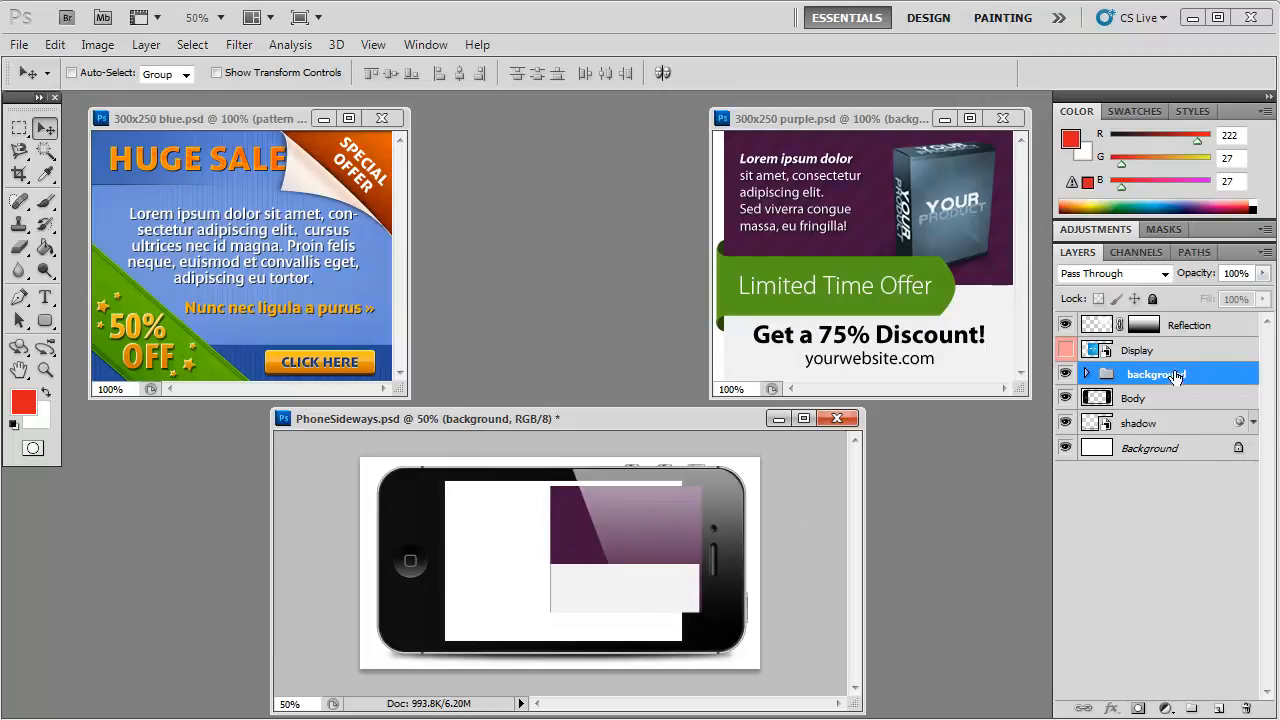
{"action": "left_click_drag", "start_coordinate": [1157, 376], "coordinate": [1155, 410]}
{"action": "left_click_drag", "start_coordinate": [626, 532], "coordinate": [536, 543]}
Step: Expand the copied background group, check its layers by toggling their visibility, and leave banner bottom hidden
{"action": "left_click", "coordinate": [1087, 399]}
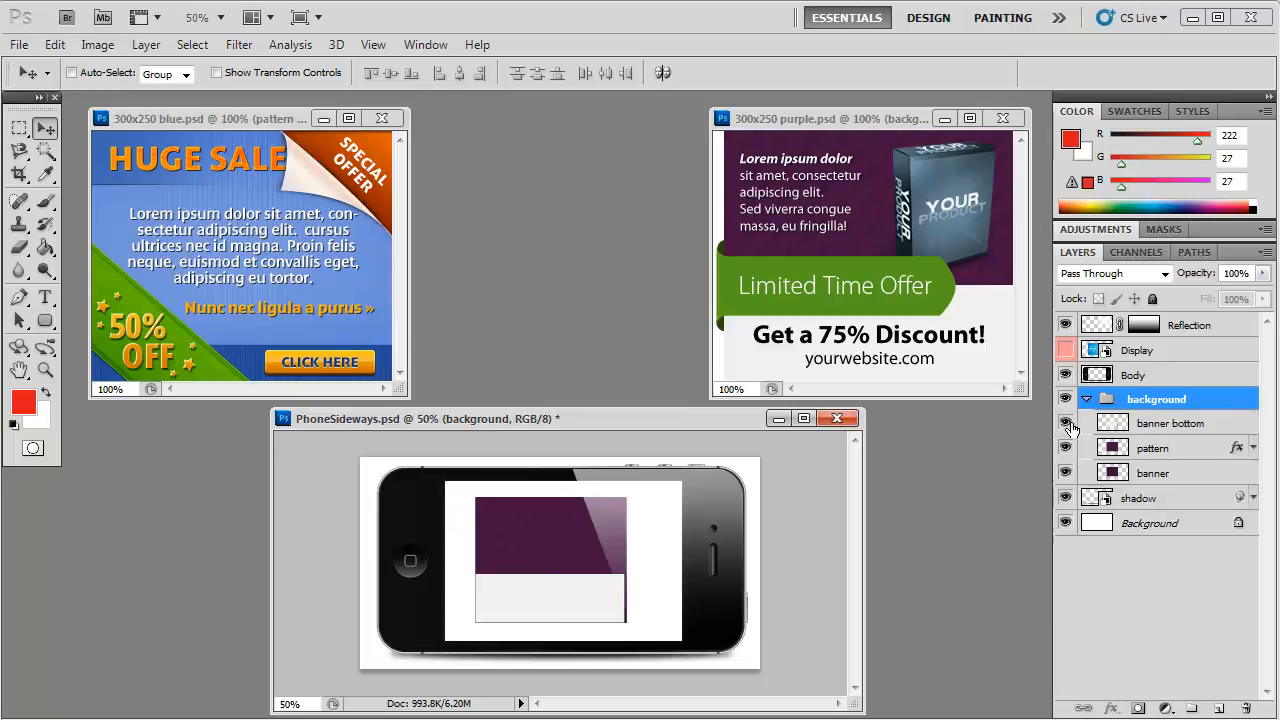
{"action": "left_click", "coordinate": [1070, 425]}
{"action": "left_click", "coordinate": [1070, 425]}
{"action": "left_click", "coordinate": [1070, 425]}
{"action": "left_click", "coordinate": [1070, 425]}
{"action": "left_click", "coordinate": [1066, 448]}
{"action": "left_click", "coordinate": [1066, 448]}
{"action": "left_click", "coordinate": [1066, 474]}
{"action": "left_click", "coordinate": [1066, 475]}
{"action": "left_click", "coordinate": [1066, 425]}
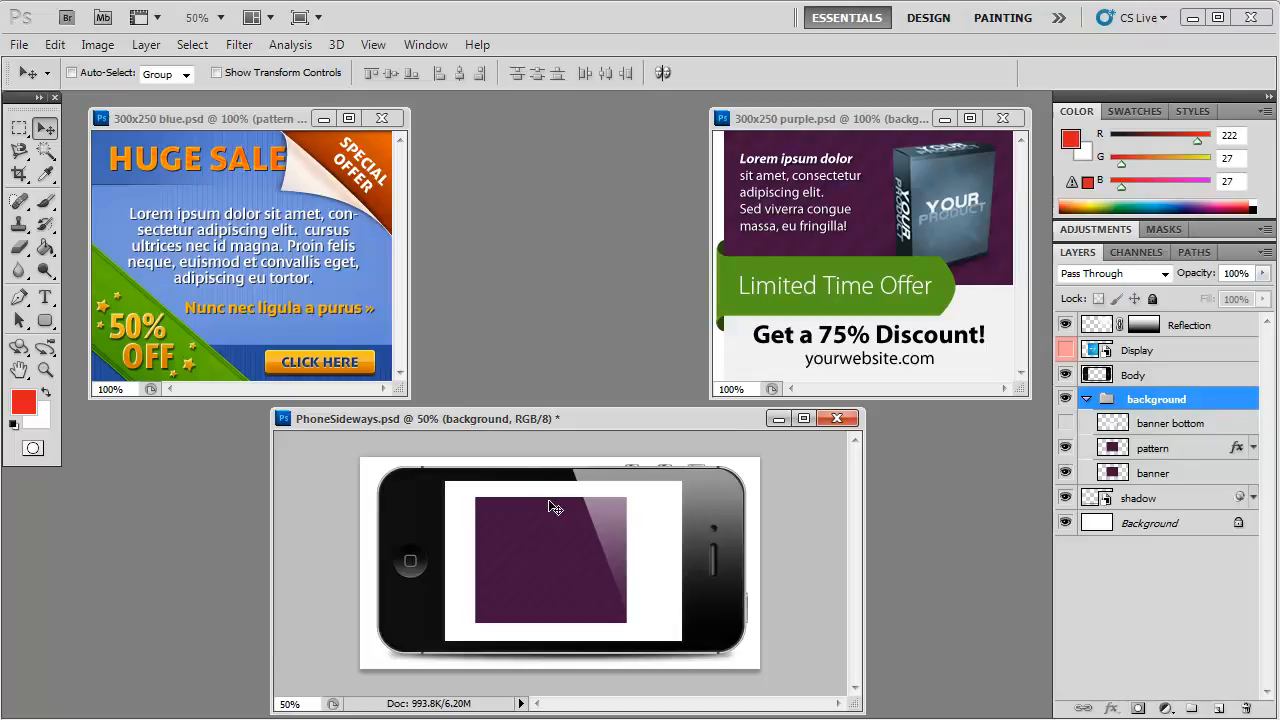
Step: Scale the background group to about 163.58% width and 129.76% height so it fills the phone's screen opening
{"action": "left_click", "coordinate": [53, 45]}
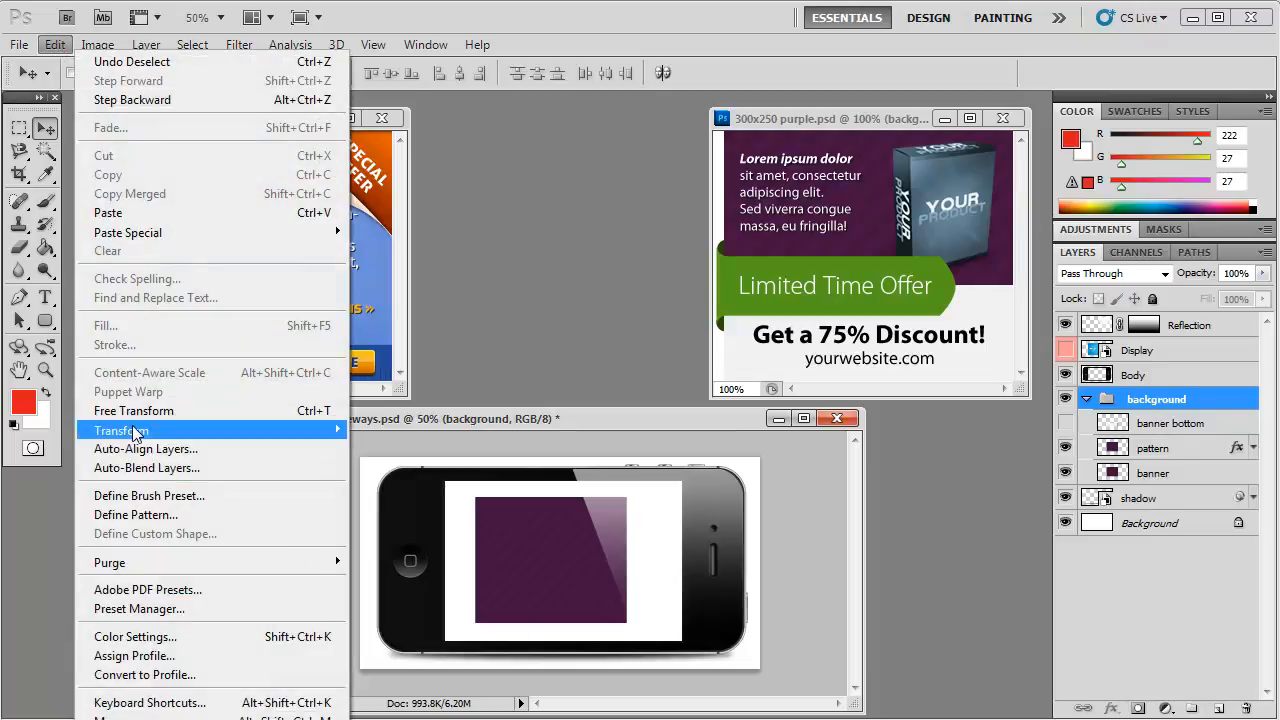
{"action": "mouse_move", "coordinate": [330, 430]}
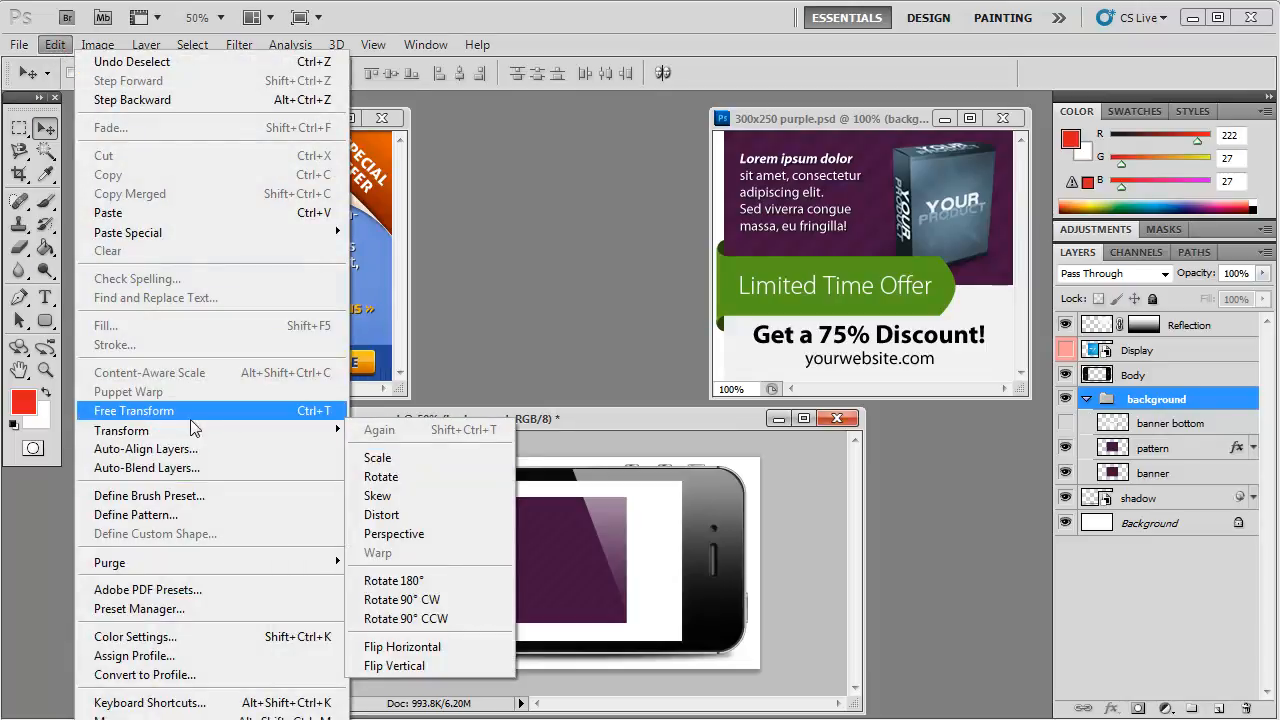
{"action": "left_click", "coordinate": [363, 460]}
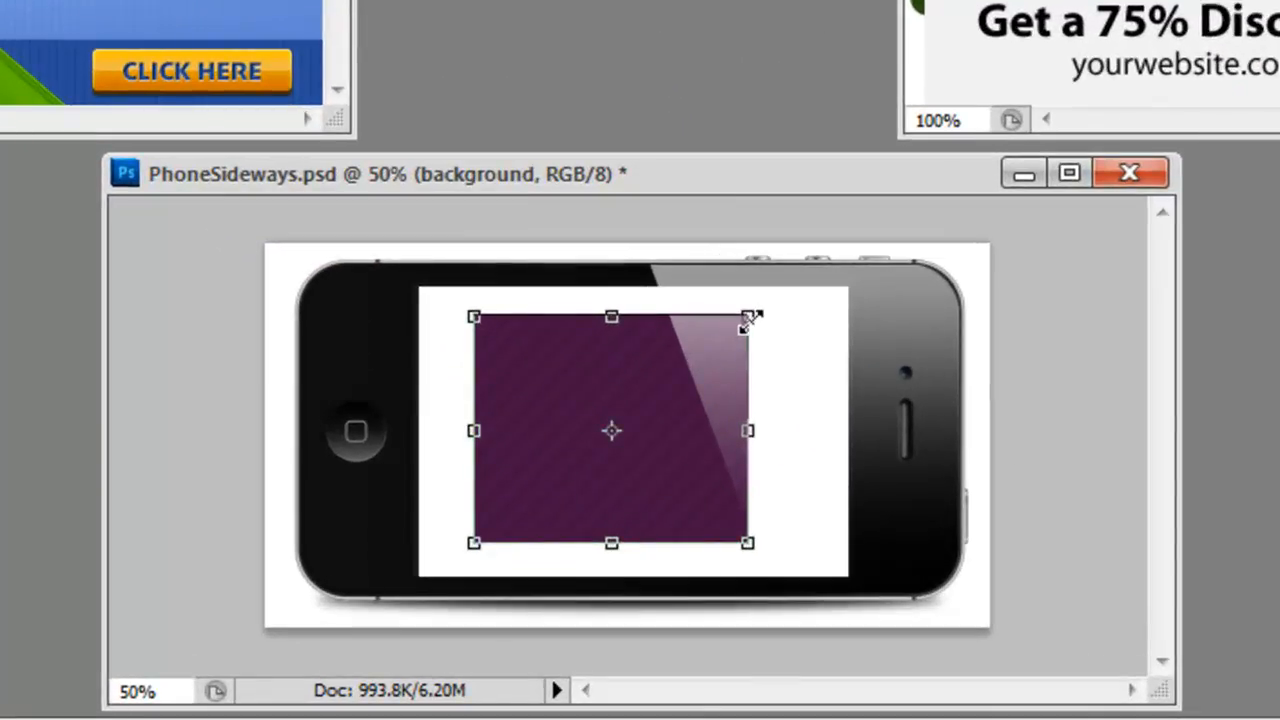
{"action": "left_click_drag", "start_coordinate": [750, 316], "coordinate": [853, 284]}
{"action": "left_click_drag", "start_coordinate": [850, 543], "coordinate": [853, 577]}
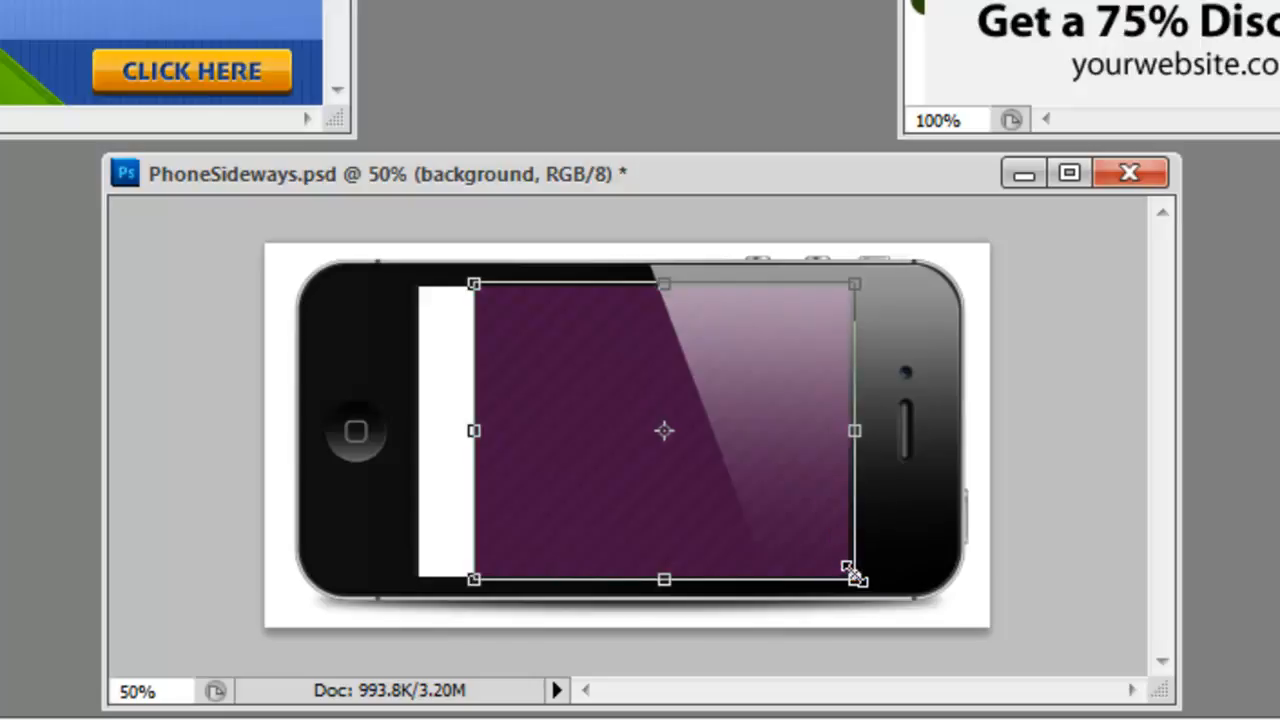
{"action": "left_click_drag", "start_coordinate": [474, 430], "coordinate": [407, 430]}
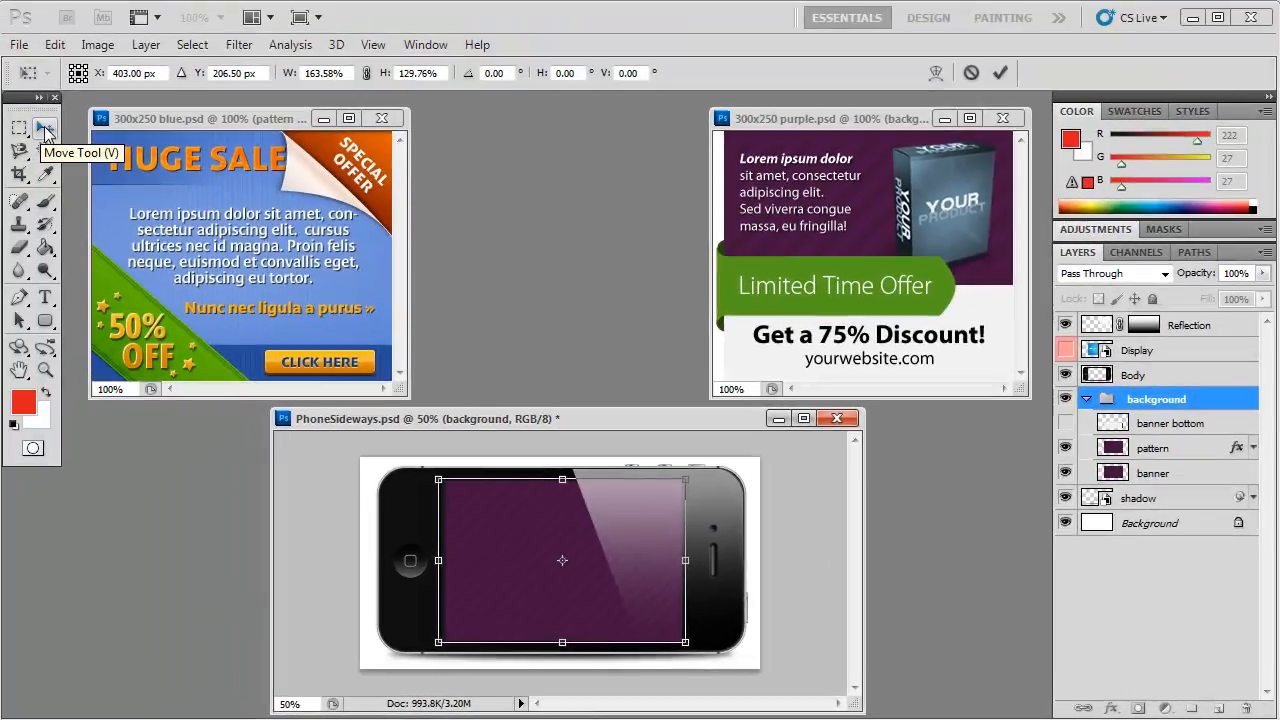
{"action": "left_click", "coordinate": [45, 130]}
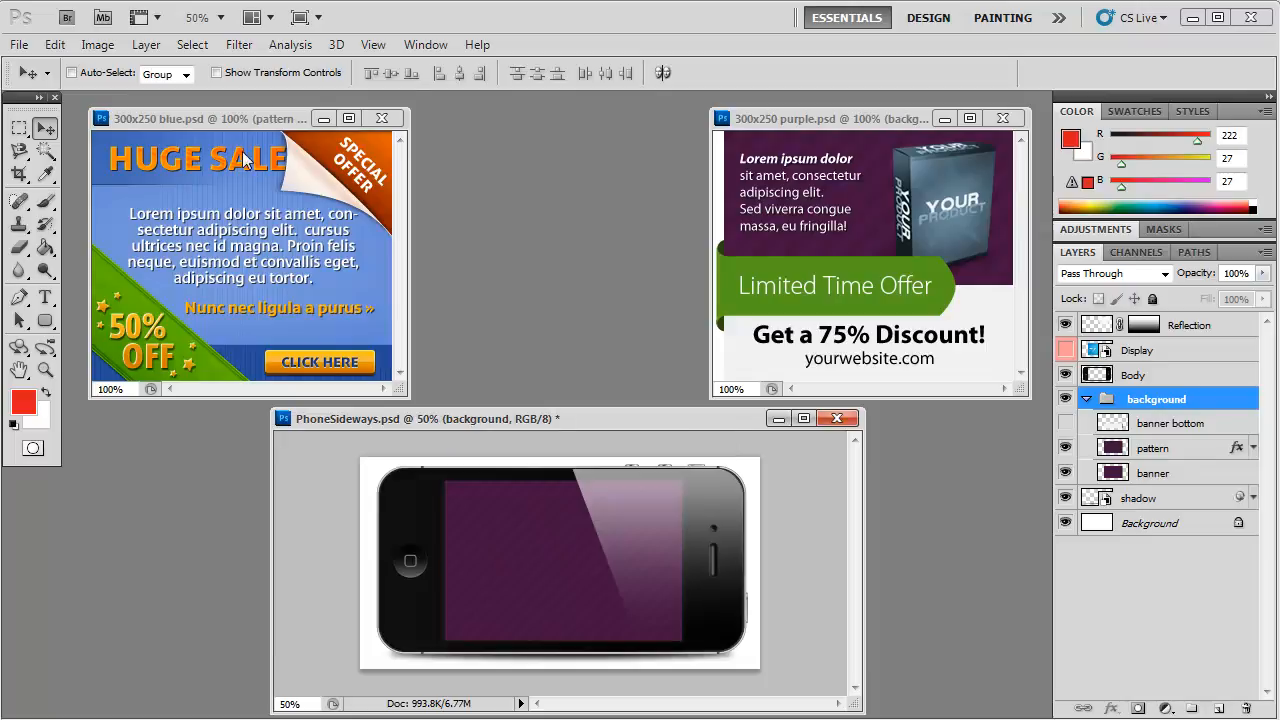
Step: Examine the blue banner's layers by switching the Lorem ipsum text, the folding group and the background copy layer off and on
{"action": "left_click", "coordinate": [262, 119]}
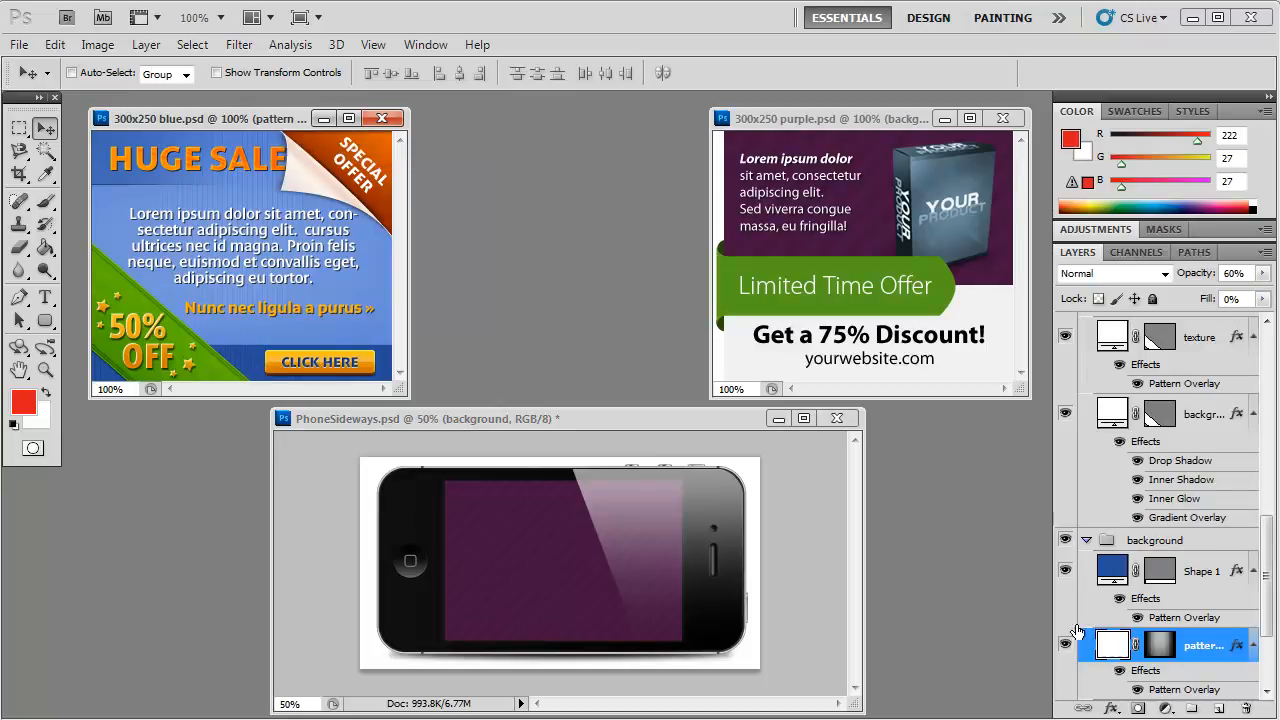
{"action": "scroll", "coordinate": [1062, 615], "scroll_direction": "up", "scroll_amount": 5}
{"action": "left_click", "coordinate": [1064, 333]}
{"action": "left_click", "coordinate": [1064, 331]}
{"action": "left_click", "coordinate": [1066, 420]}
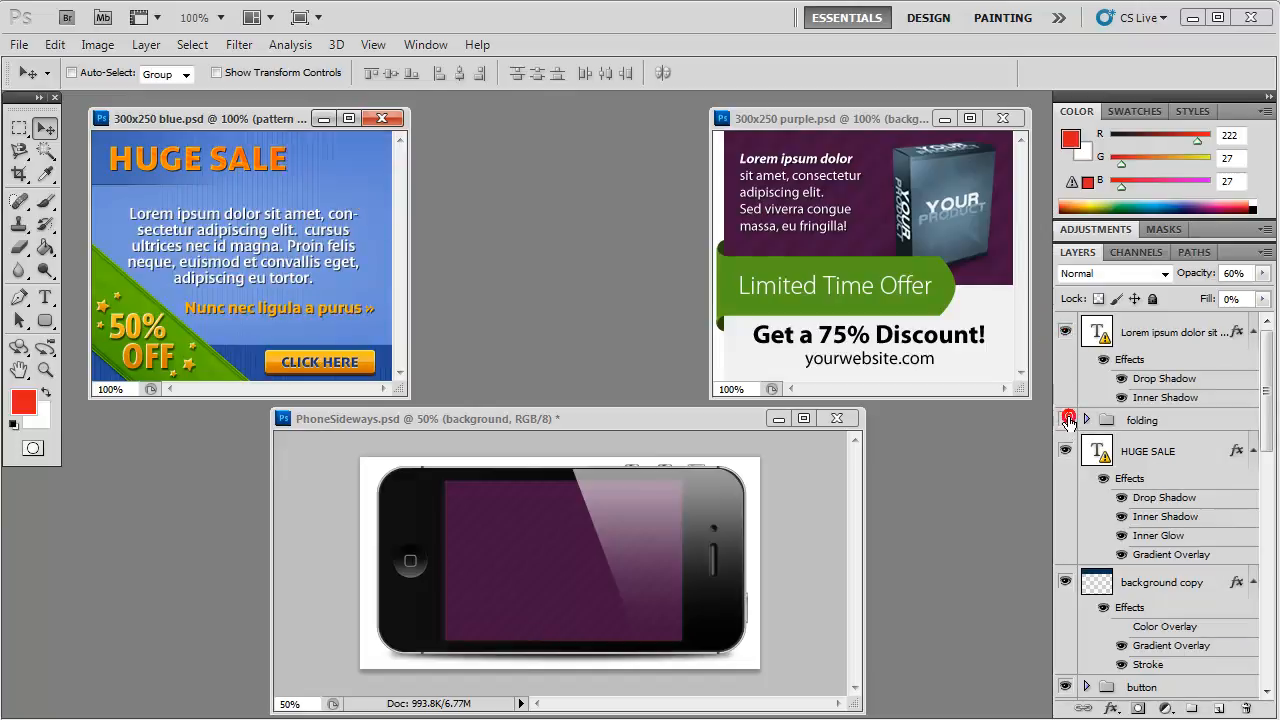
{"action": "left_click", "coordinate": [1066, 420]}
{"action": "scroll", "coordinate": [1068, 420], "scroll_direction": "down", "scroll_amount": 3}
{"action": "left_click", "coordinate": [1066, 411]}
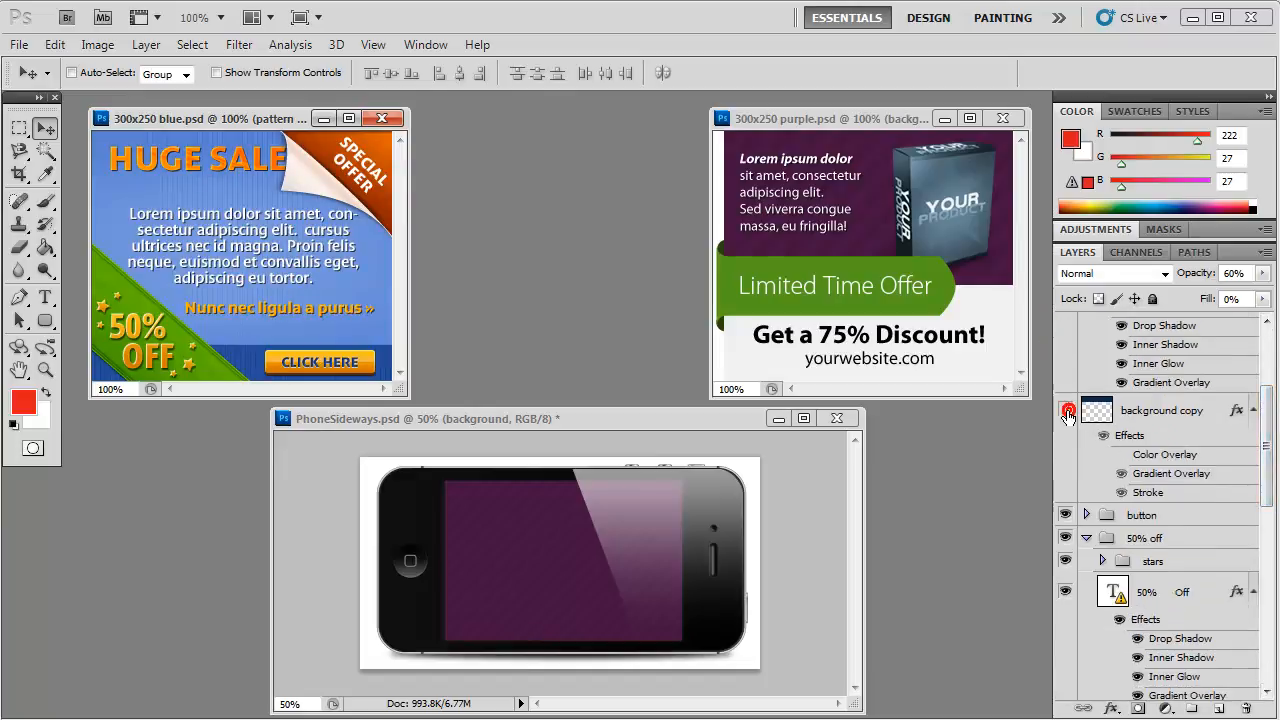
{"action": "left_click", "coordinate": [1066, 411]}
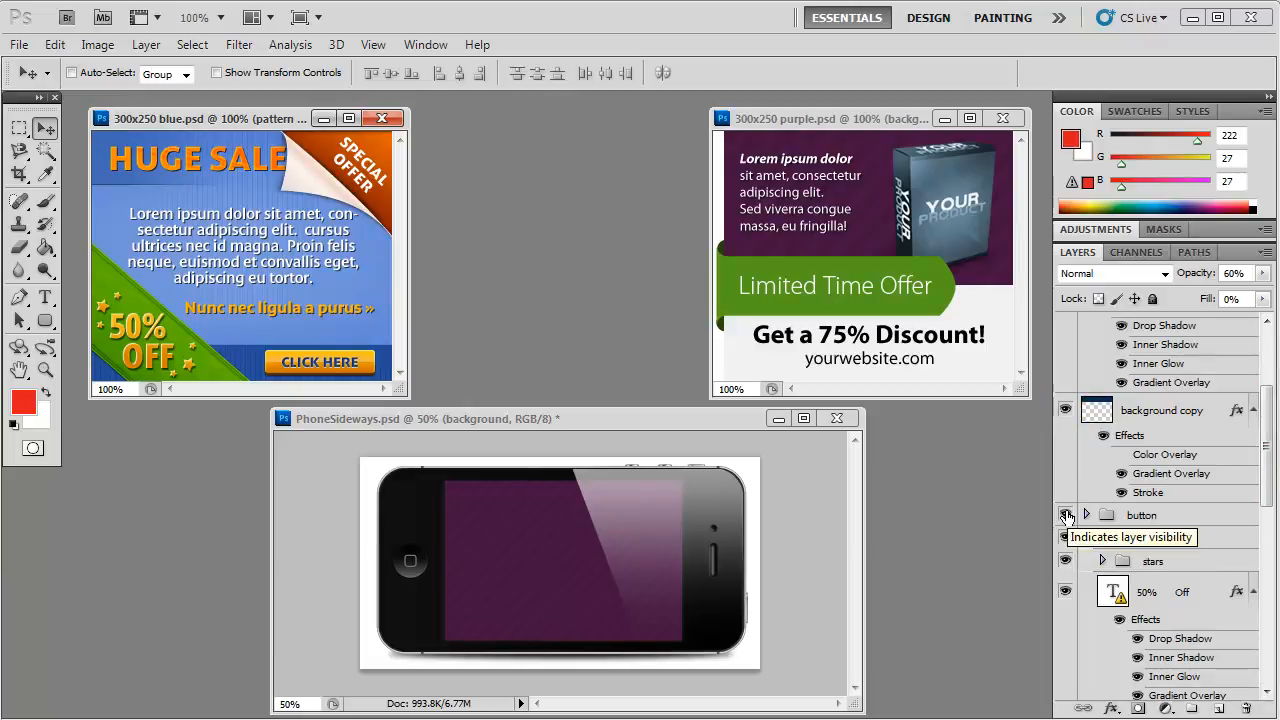
Step: Copy the blue banner's button group into PhoneSideways above the Display layer, positioned in the lower-right corner of the phone's screen
{"action": "left_click_drag", "start_coordinate": [1143, 518], "coordinate": [597, 608]}
{"action": "left_click_drag", "start_coordinate": [1148, 427], "coordinate": [1145, 352]}
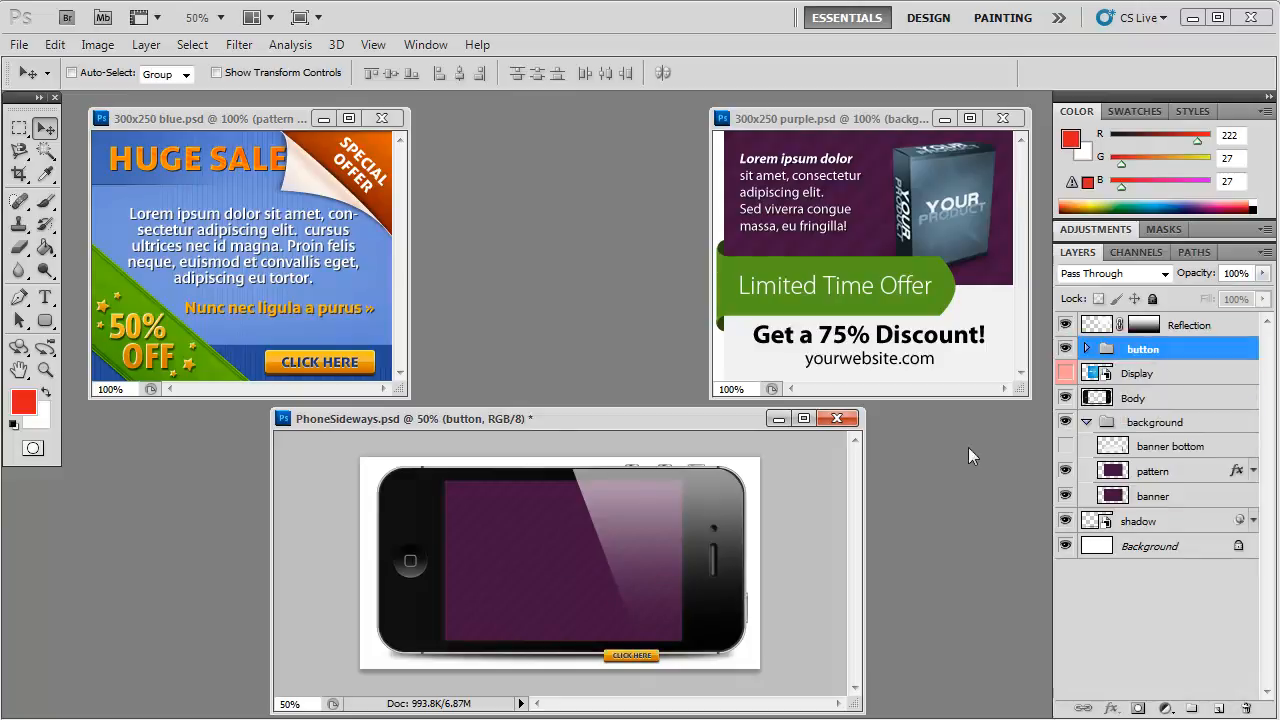
{"action": "left_click_drag", "start_coordinate": [645, 660], "coordinate": [657, 636]}
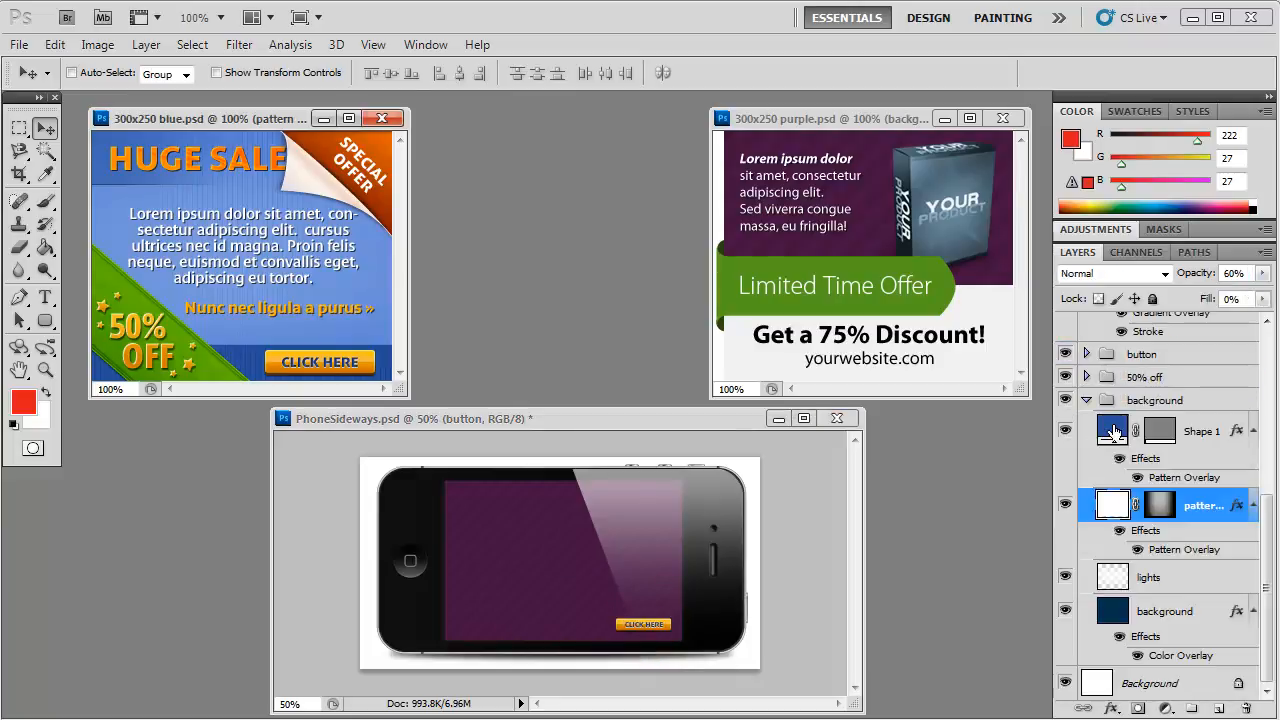
Step: Copy the blue banner's Shape 1 into PhoneSideways and stack Reflection, then Shape 1, between Body and the background group
{"action": "left_click_drag", "start_coordinate": [1116, 432], "coordinate": [540, 600]}
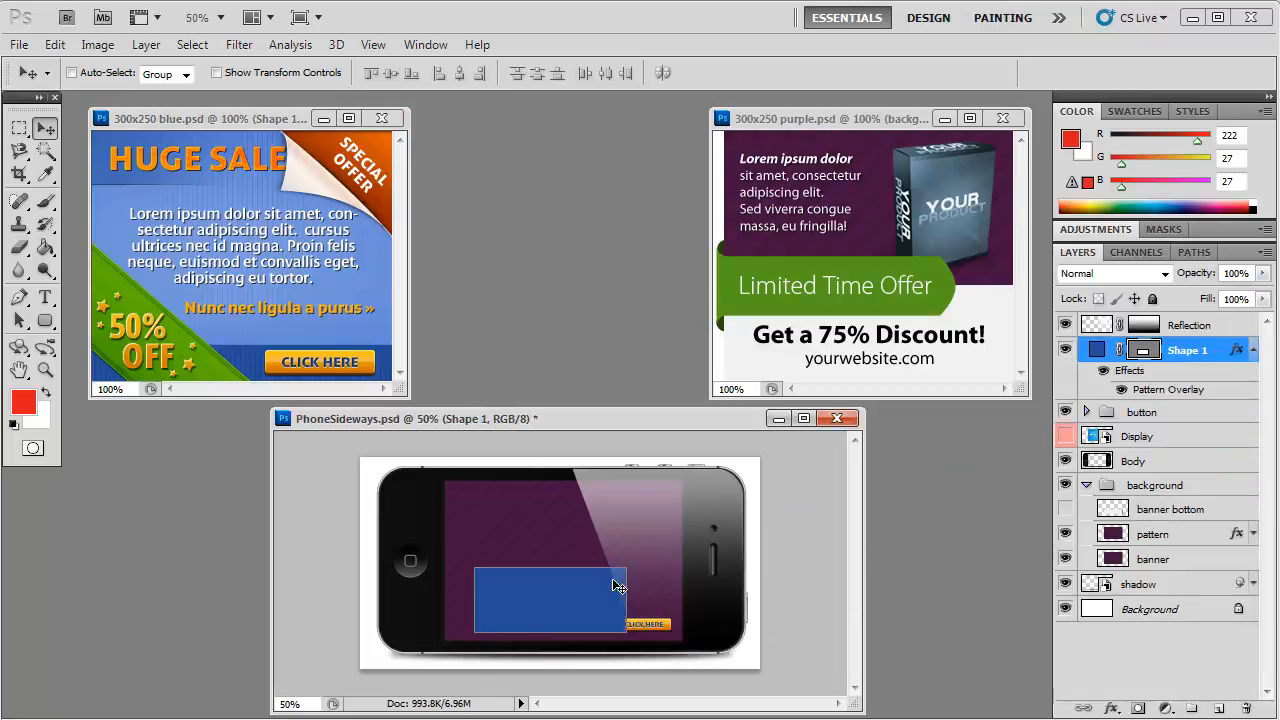
{"action": "left_click_drag", "start_coordinate": [1165, 340], "coordinate": [1160, 571]}
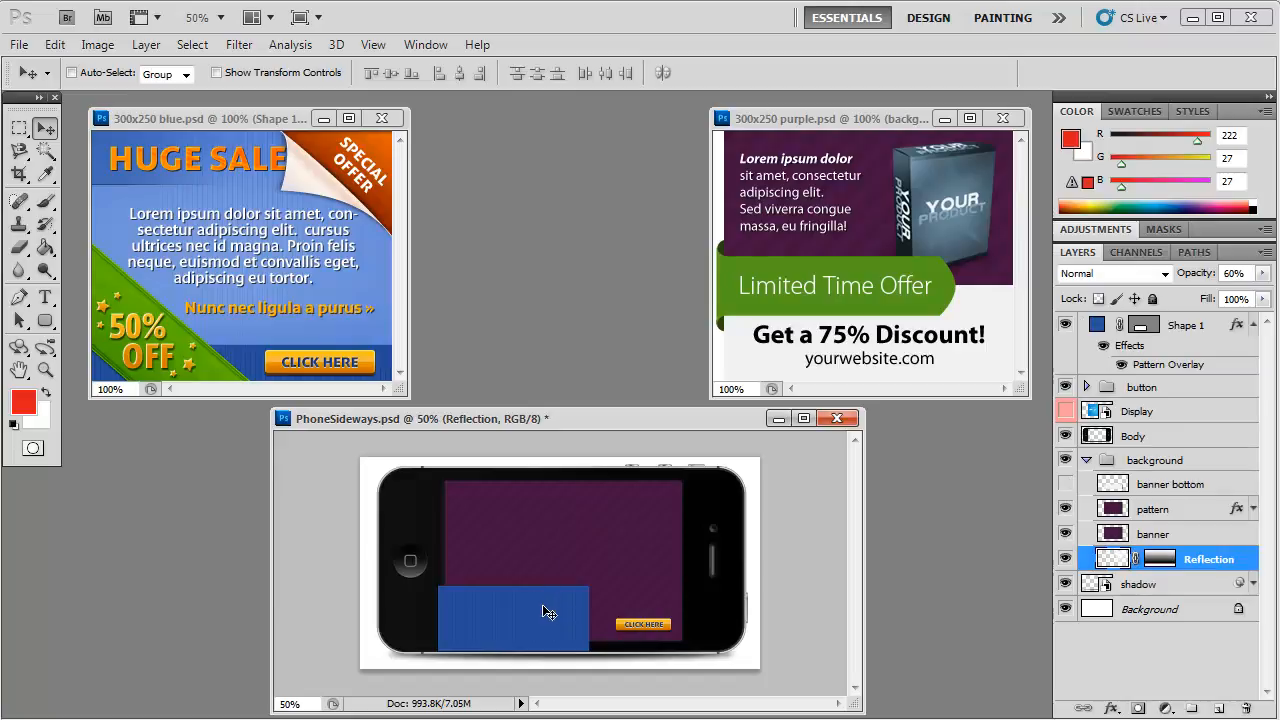
{"action": "left_click_drag", "start_coordinate": [1136, 325], "coordinate": [1126, 470]}
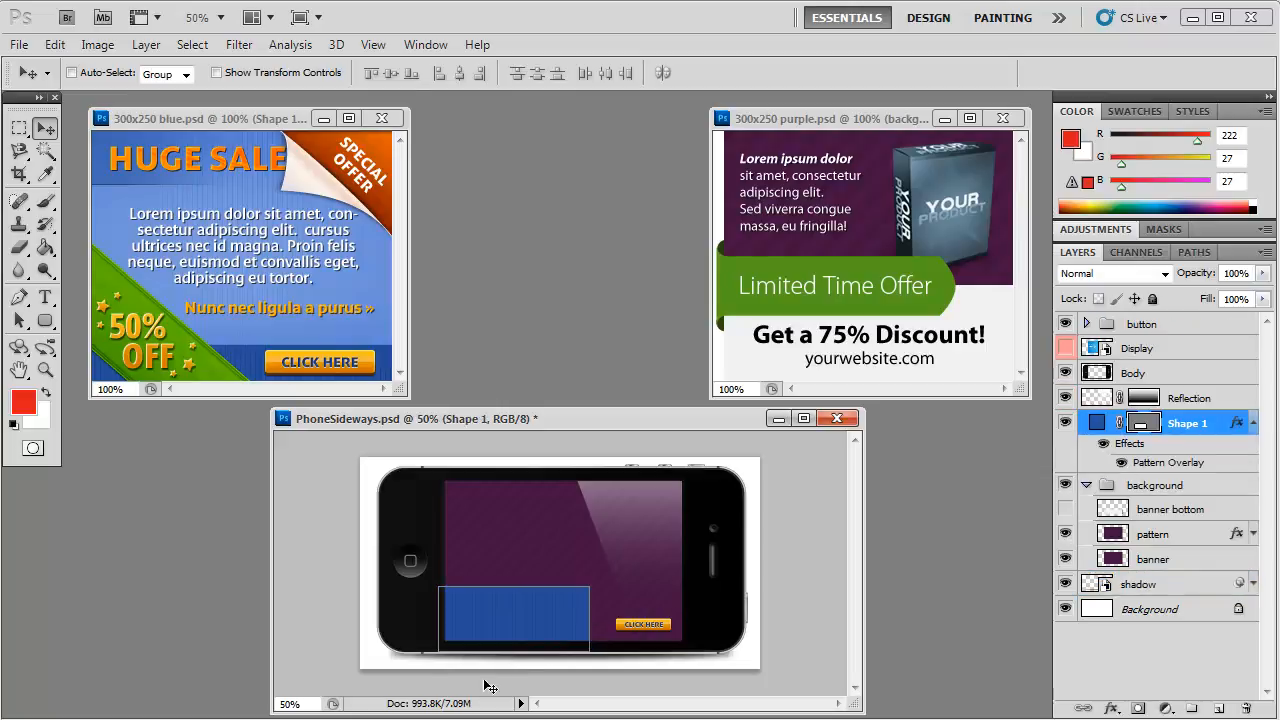
{"action": "left_click_drag", "start_coordinate": [510, 628], "coordinate": [510, 605]}
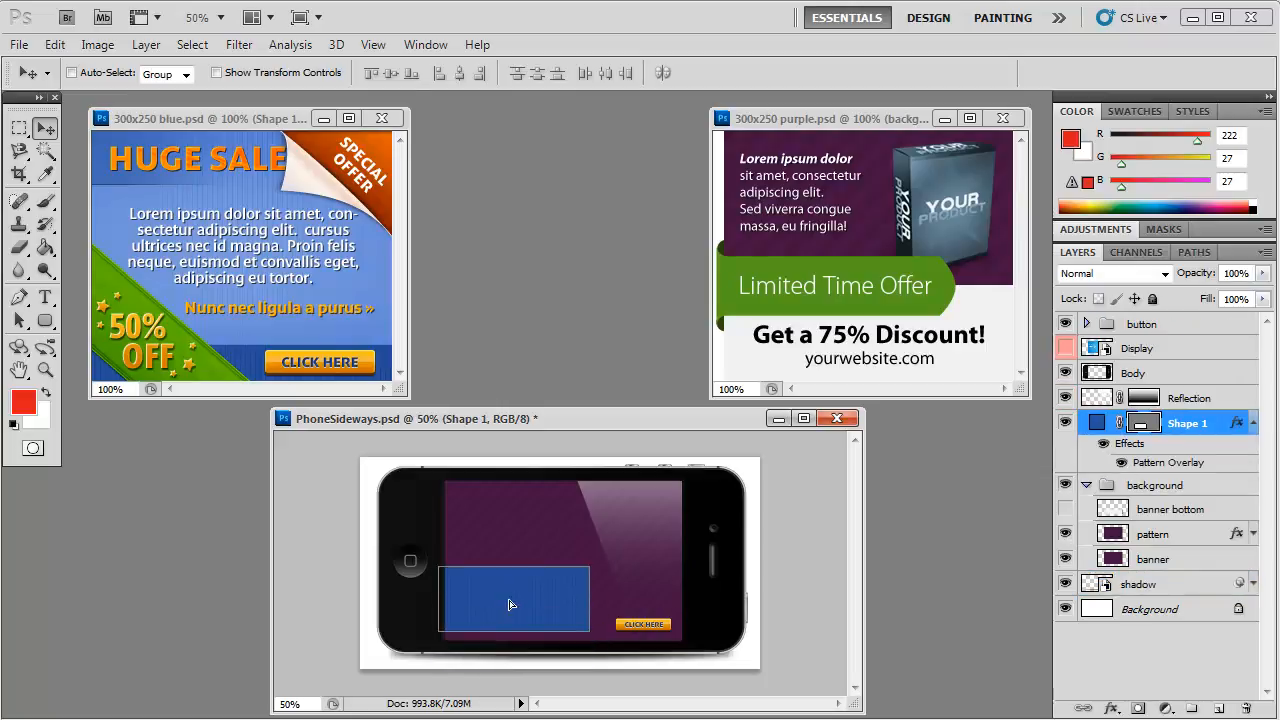
Step: Scale Shape 1 to about 166.17% width and 58.55% height as a strip along the bottom of the phone's screen
{"action": "left_click", "coordinate": [54, 44]}
{"action": "mouse_move", "coordinate": [113, 440]}
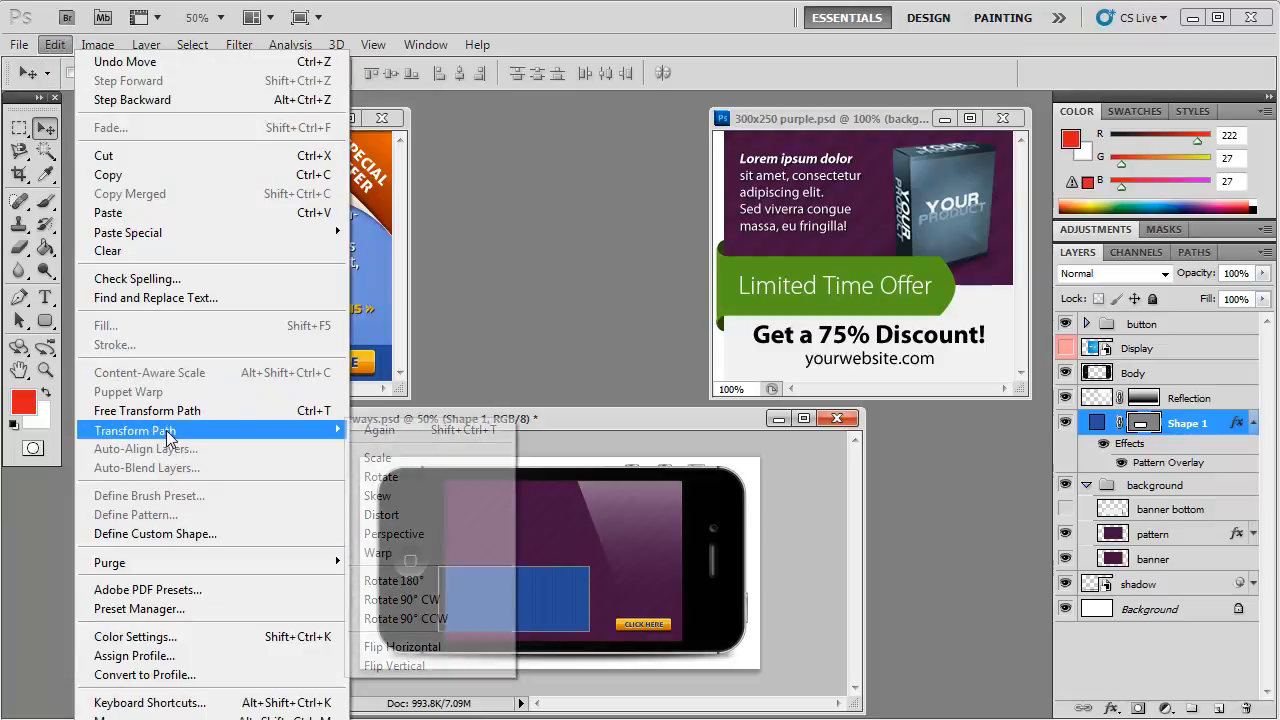
{"action": "left_click", "coordinate": [379, 459]}
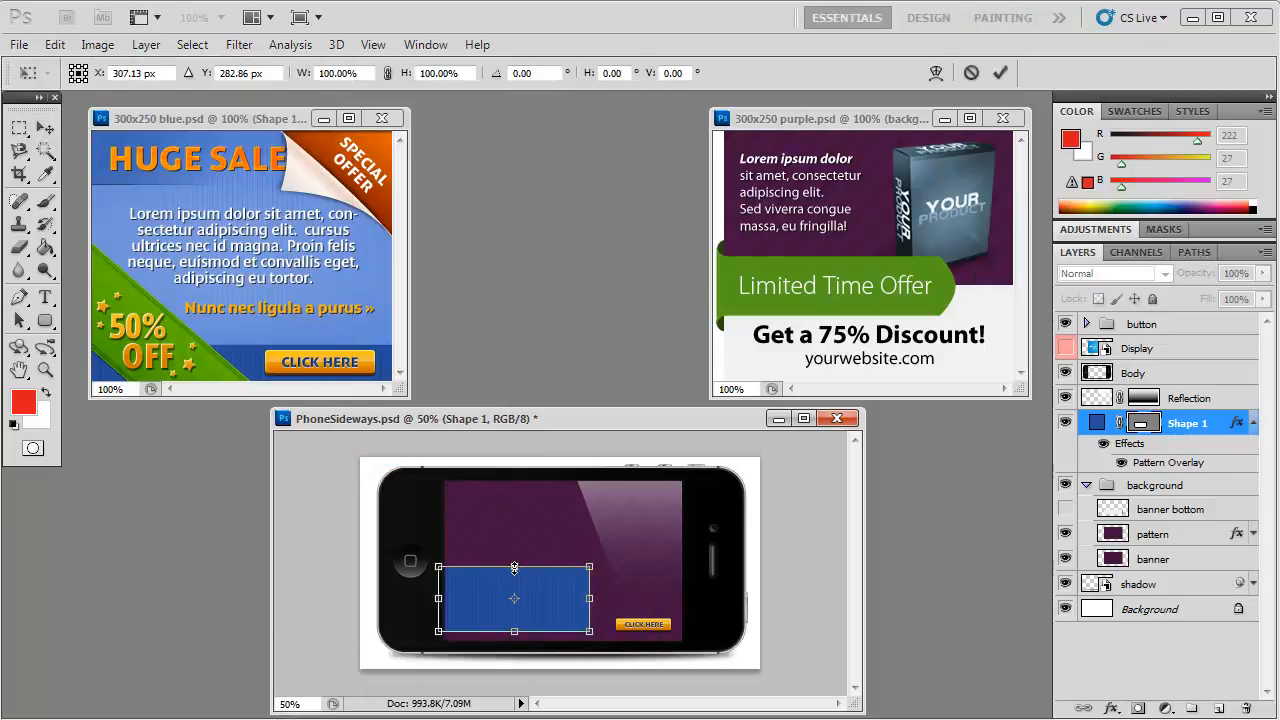
{"action": "left_click_drag", "start_coordinate": [515, 567], "coordinate": [514, 594]}
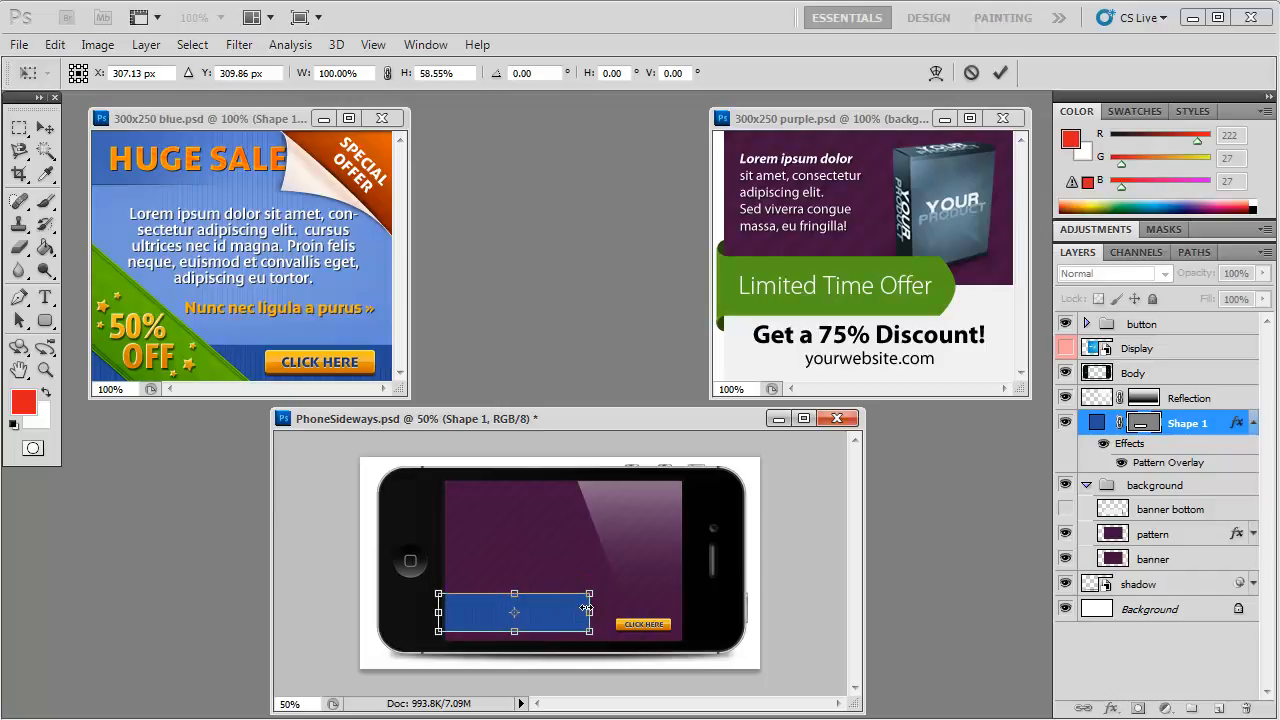
{"action": "left_click_drag", "start_coordinate": [589, 613], "coordinate": [553, 622]}
{"action": "left_click_drag", "start_coordinate": [495, 597], "coordinate": [495, 607]}
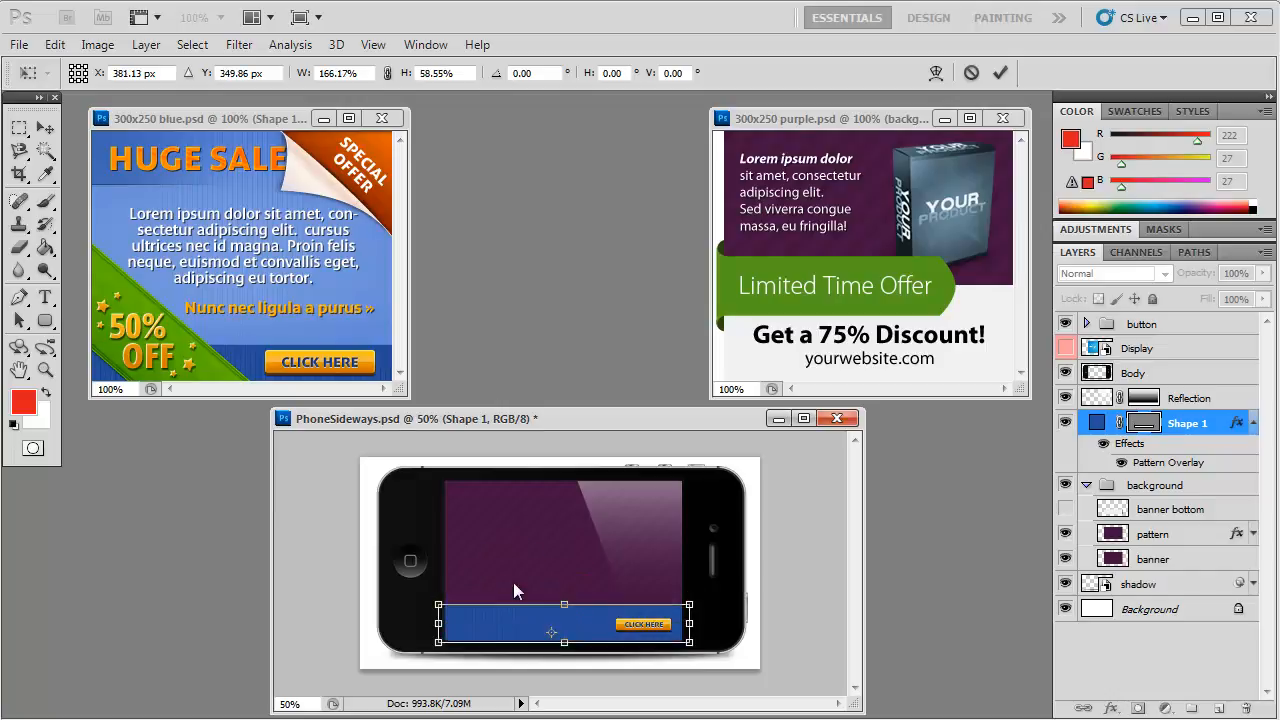
{"action": "key", "text": "Down"}
{"action": "key", "text": "Down"}
{"action": "key", "text": "Down"}
{"action": "key", "text": "Down"}
{"action": "key", "text": "Down"}
{"action": "key", "text": "Down"}
{"action": "key", "text": "Down"}
{"action": "key", "text": "Down"}
{"action": "key", "text": "Down"}
{"action": "key", "text": "Down"}
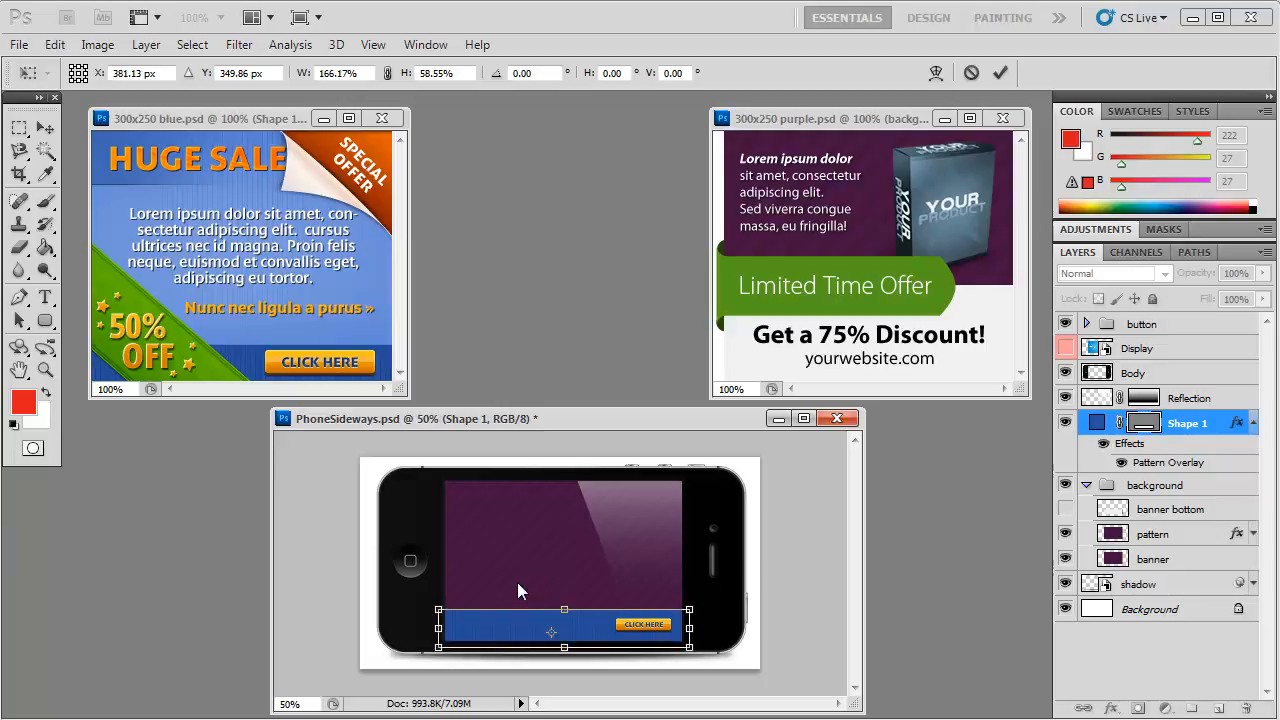
{"action": "left_click", "coordinate": [44, 127]}
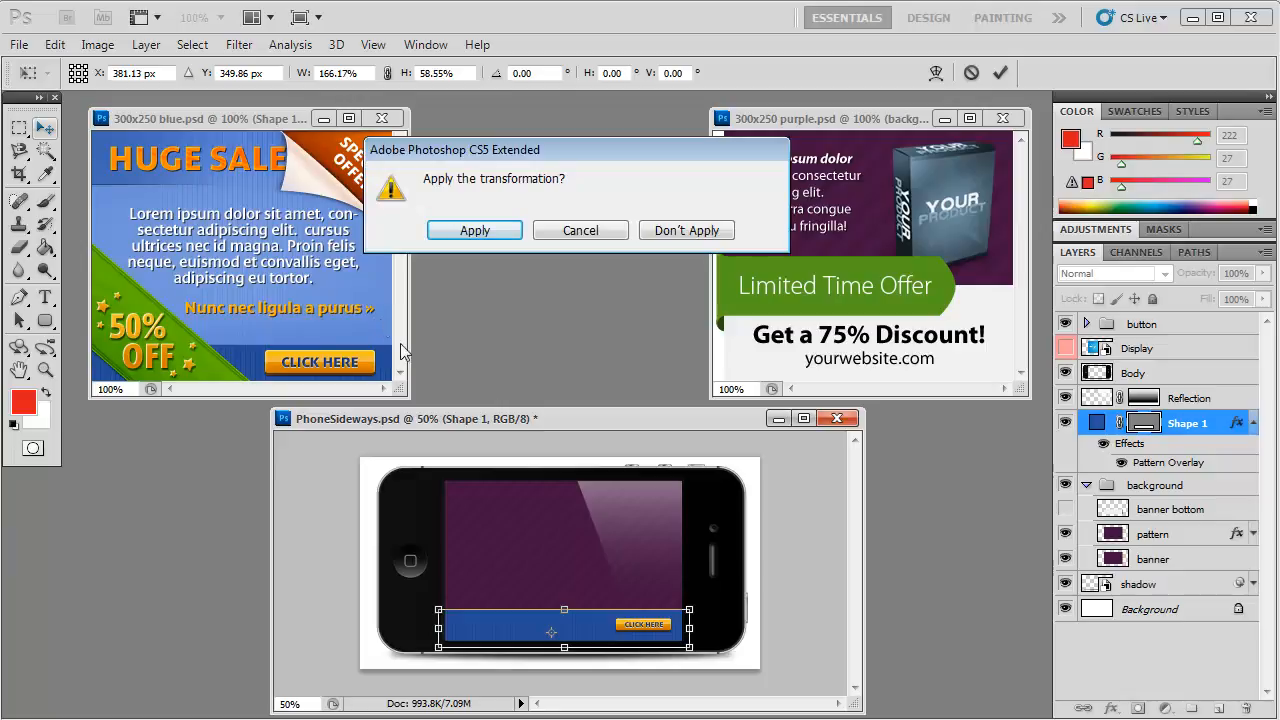
{"action": "left_click", "coordinate": [486, 229]}
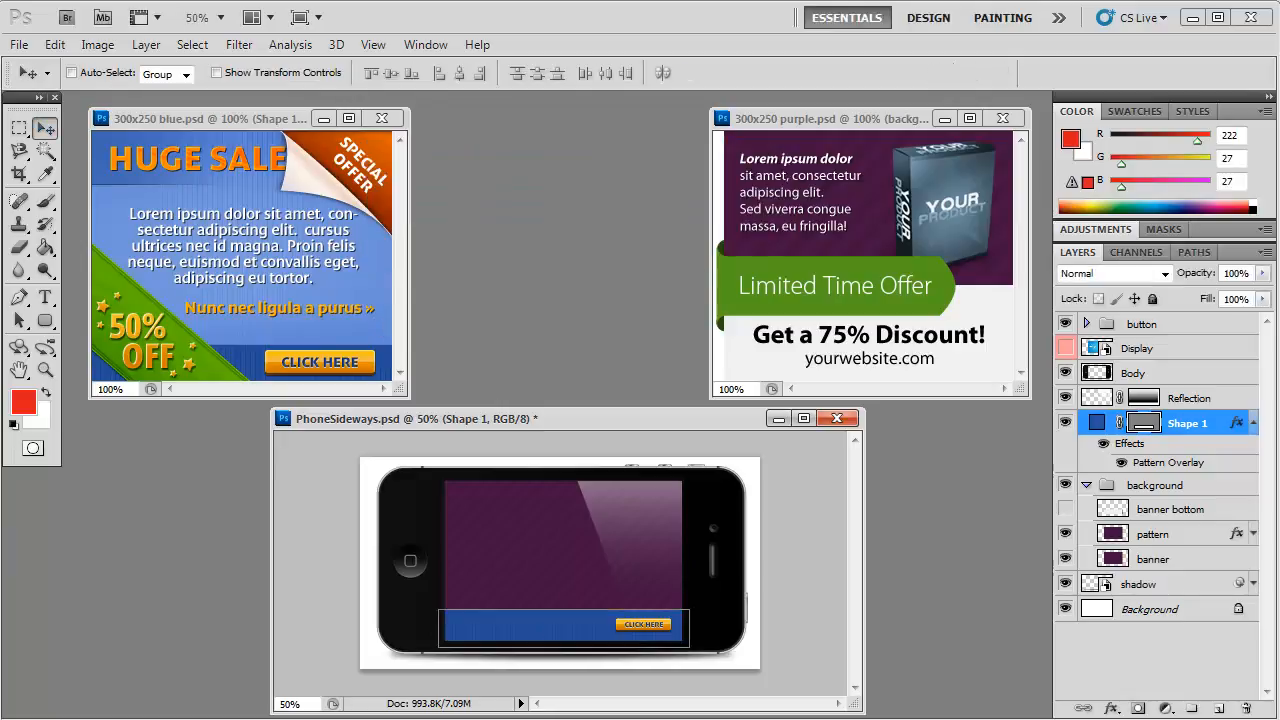
Step: Enlarge the button group to about 190.91% width and 156.07% height, keeping it at the right end of the blue strip
{"action": "left_click", "coordinate": [1154, 322]}
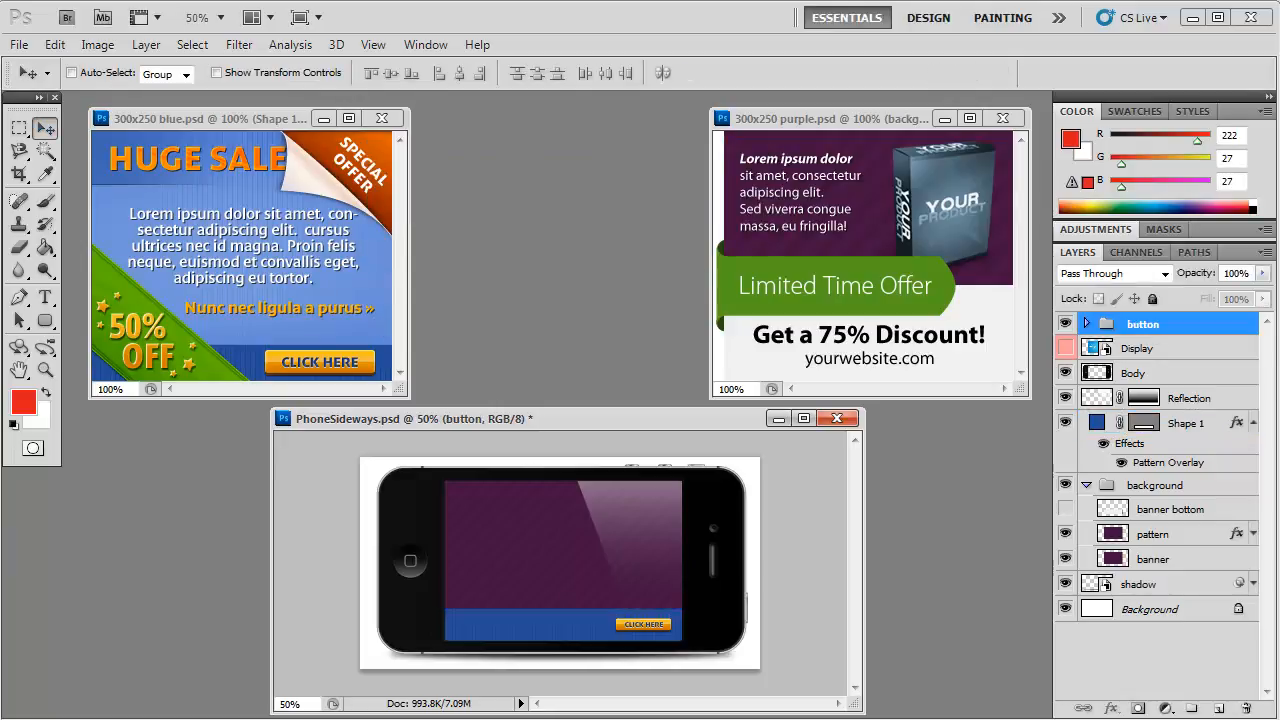
{"action": "left_click", "coordinate": [55, 45]}
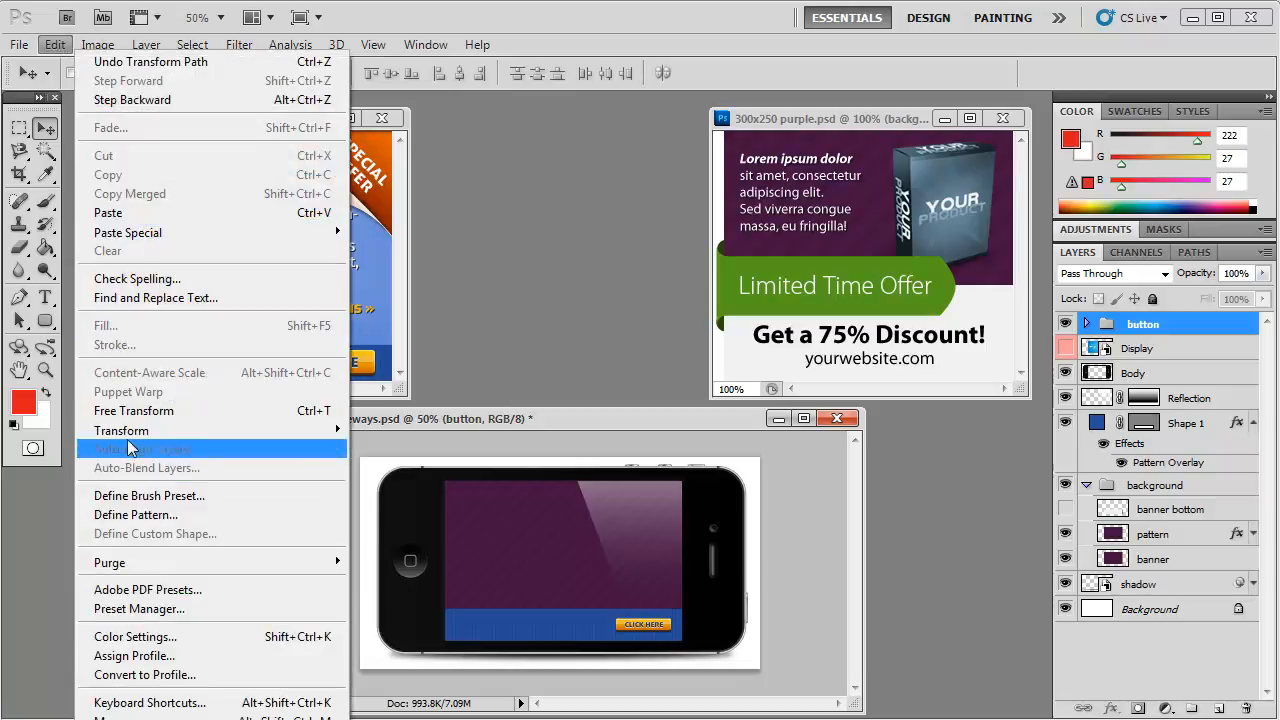
{"action": "mouse_move", "coordinate": [128, 437]}
{"action": "left_click", "coordinate": [378, 458]}
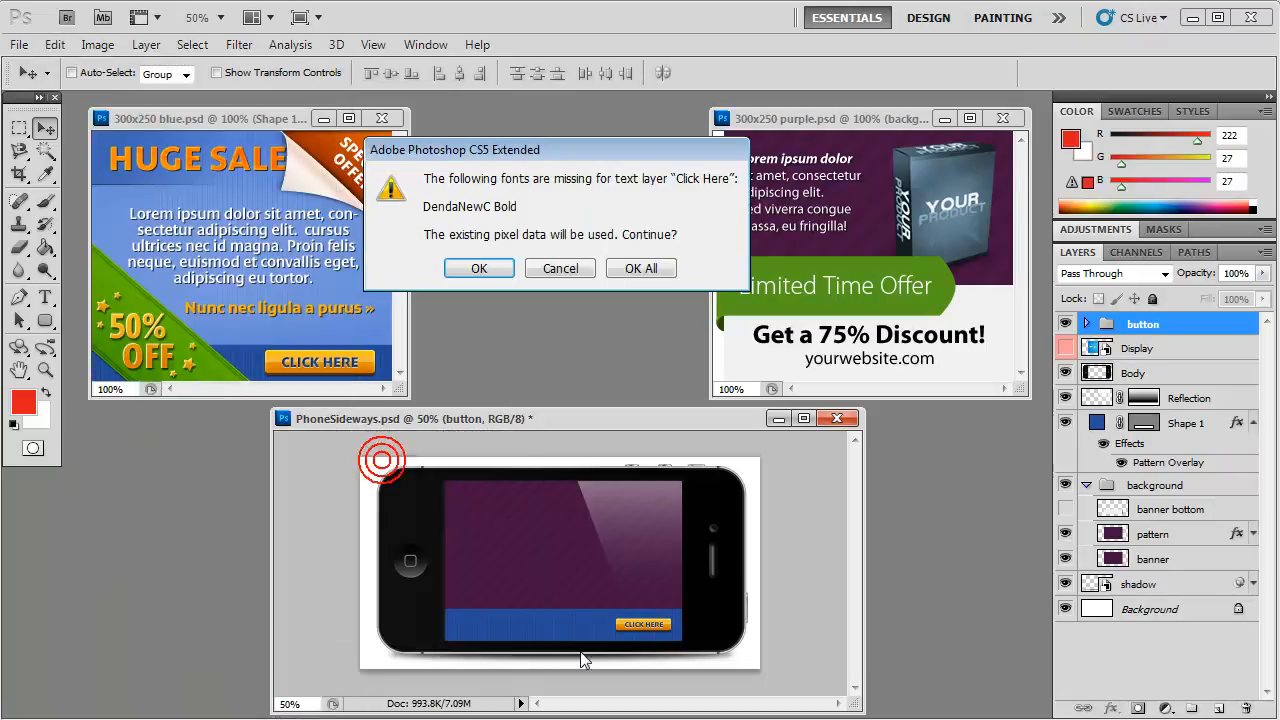
{"action": "key", "text": "Return"}
{"action": "left_click_drag", "start_coordinate": [587, 628], "coordinate": [565, 626]}
{"action": "key", "text": "Right"}
{"action": "key", "text": "Right"}
{"action": "key", "text": "Right"}
{"action": "key", "text": "Right"}
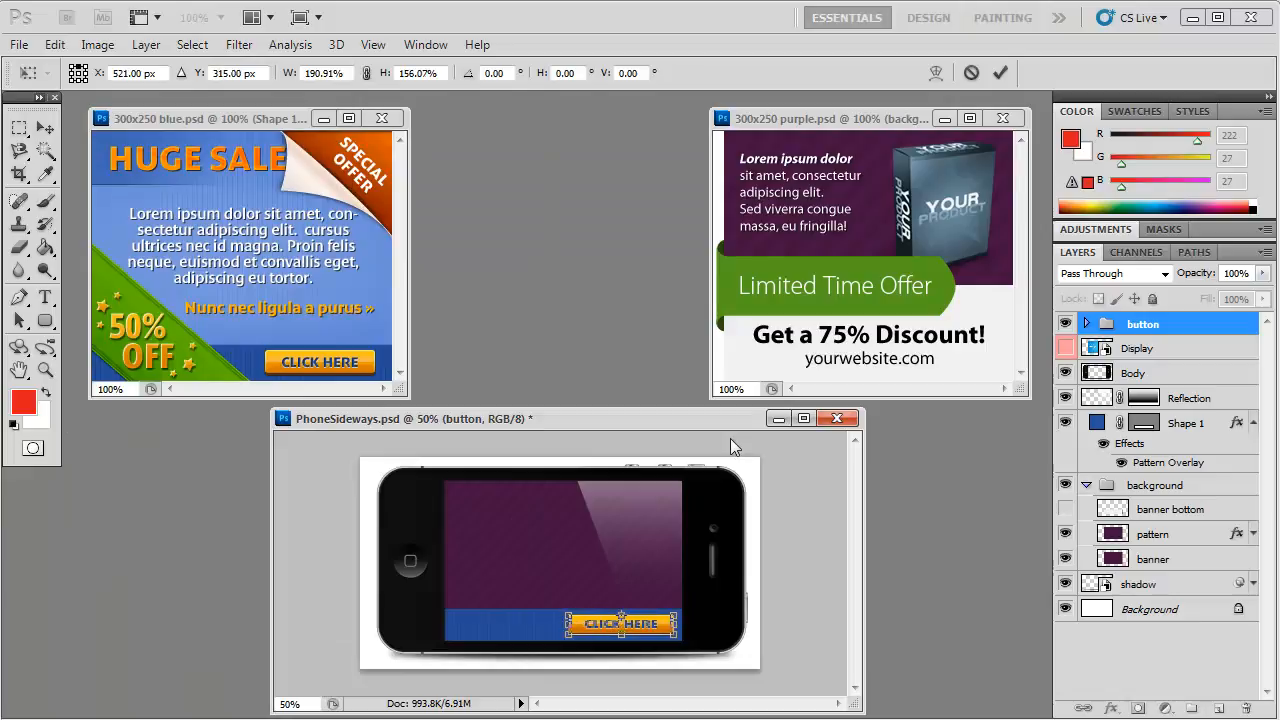
{"action": "left_click", "coordinate": [45, 127]}
{"action": "left_click", "coordinate": [495, 230]}
Step: Copy the blue banner's HUGE SALE text onto the strip beside the button, and nudge both the button and the text slightly down
{"action": "left_click", "coordinate": [200, 160]}
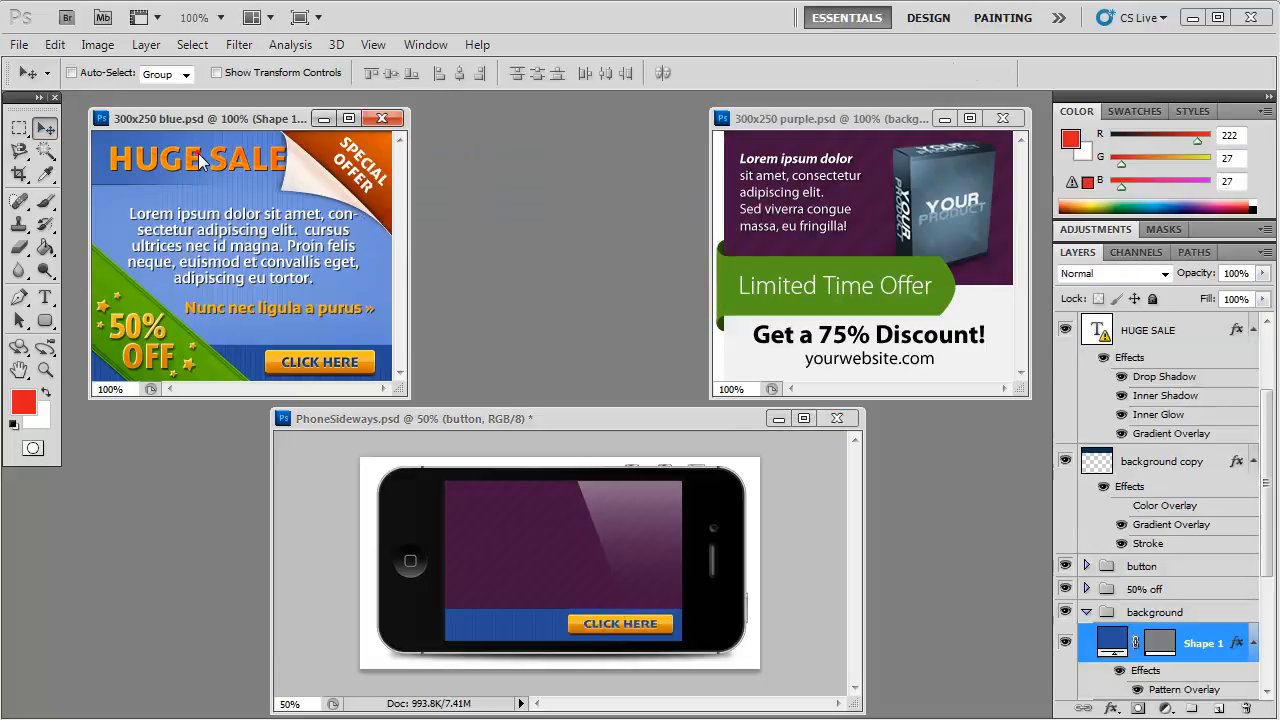
{"action": "left_click_drag", "start_coordinate": [1160, 332], "coordinate": [512, 624]}
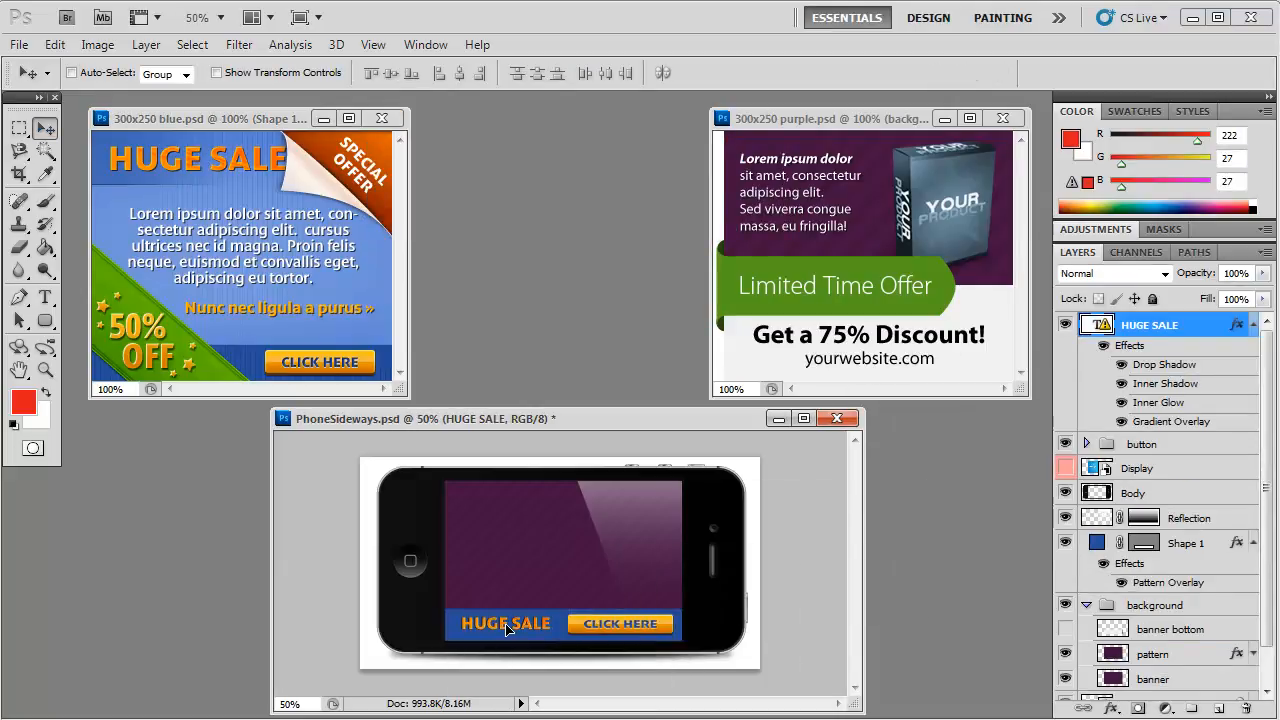
{"action": "left_click", "coordinate": [615, 638], "text": "ctrl"}
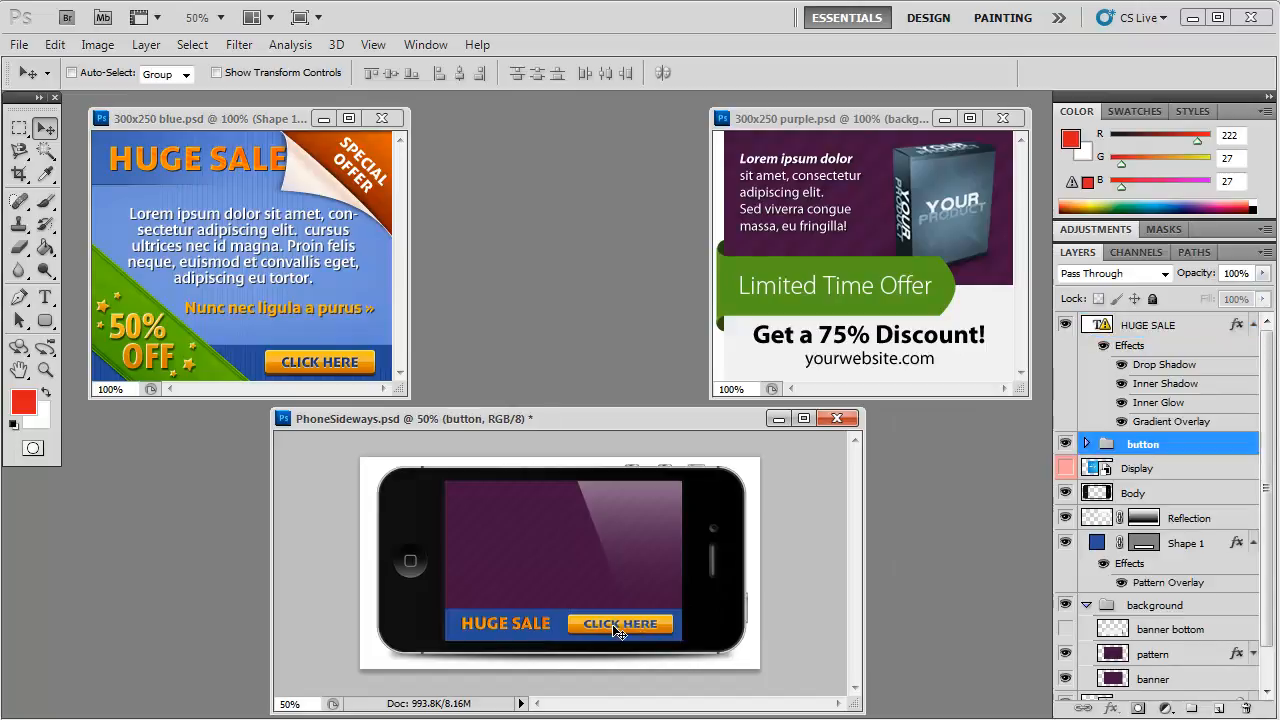
{"action": "key", "text": "Down"}
{"action": "key", "text": "Down"}
{"action": "key", "text": "Down"}
{"action": "key", "text": "Down"}
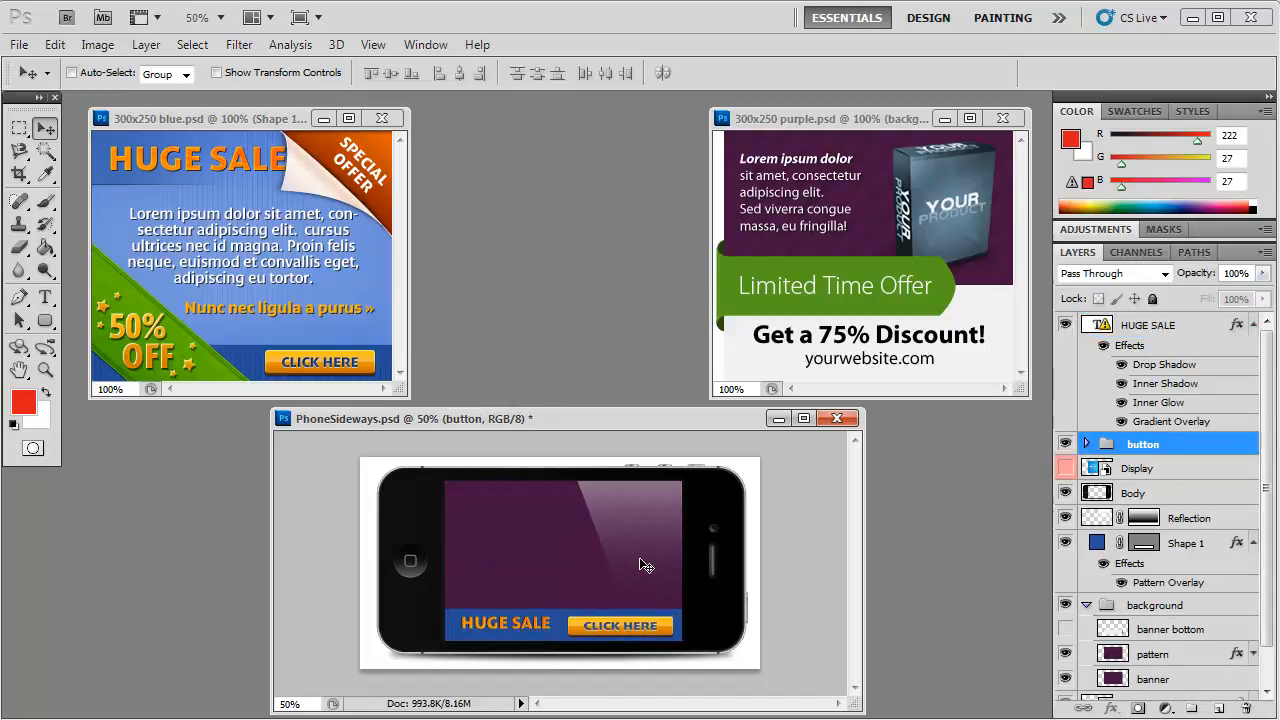
{"action": "left_click", "coordinate": [1155, 324]}
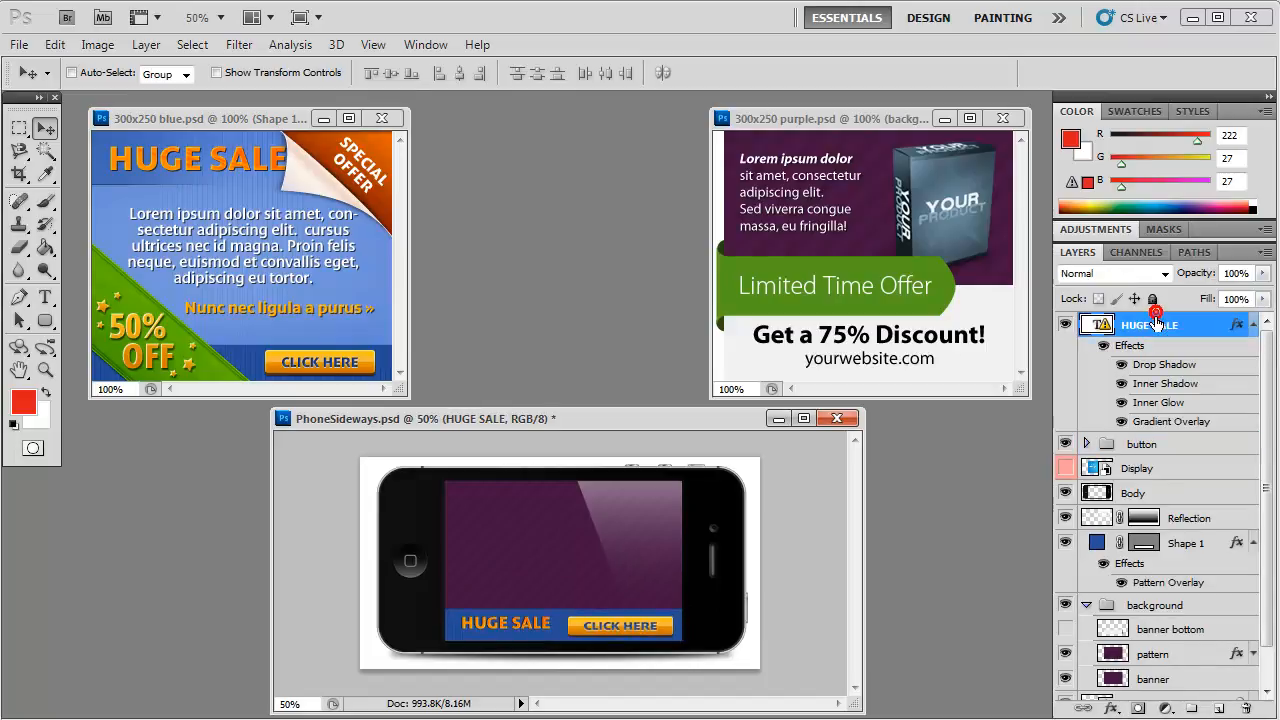
{"action": "key", "text": "Down"}
{"action": "key", "text": "Down"}
{"action": "key", "text": "Down"}
{"action": "key", "text": "Down"}
{"action": "key", "text": "Down"}
{"action": "key", "text": "Down"}
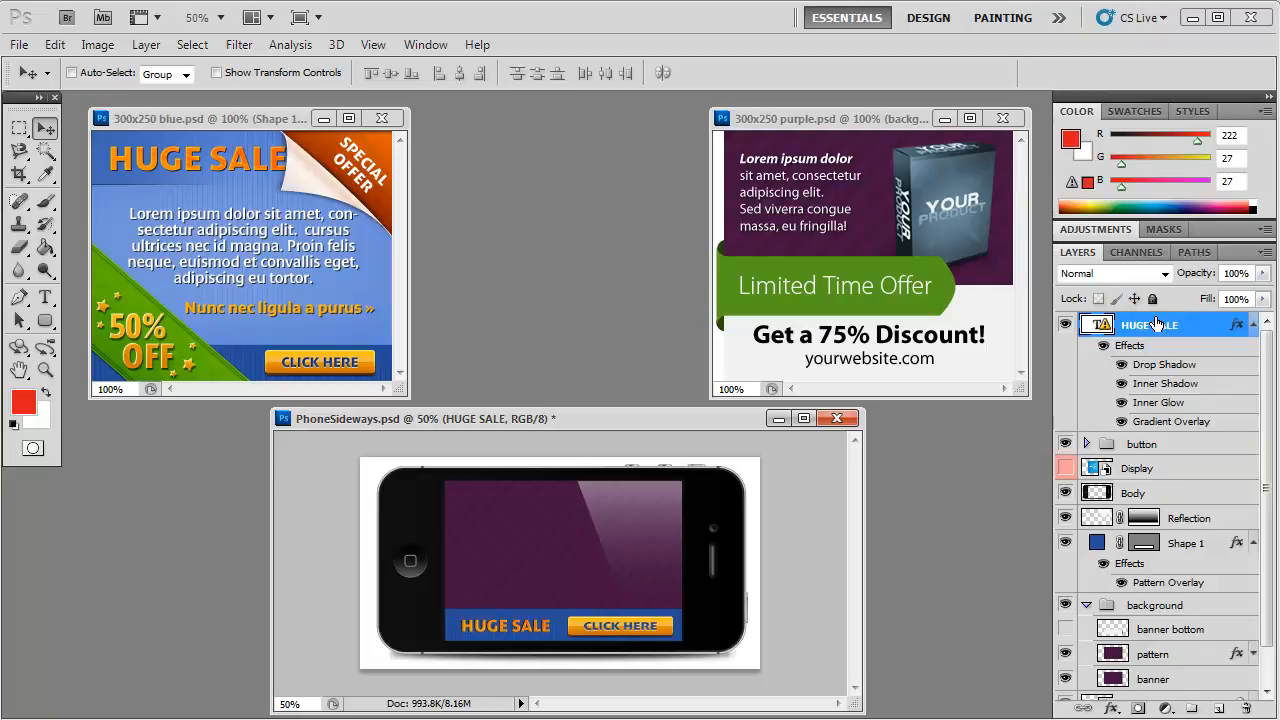
Step: Copy the blue banner's 50% off group into PhoneSideways between Reflection and Shape 1, positioned across the screen's upper-right corner
{"action": "left_click", "coordinate": [157, 349]}
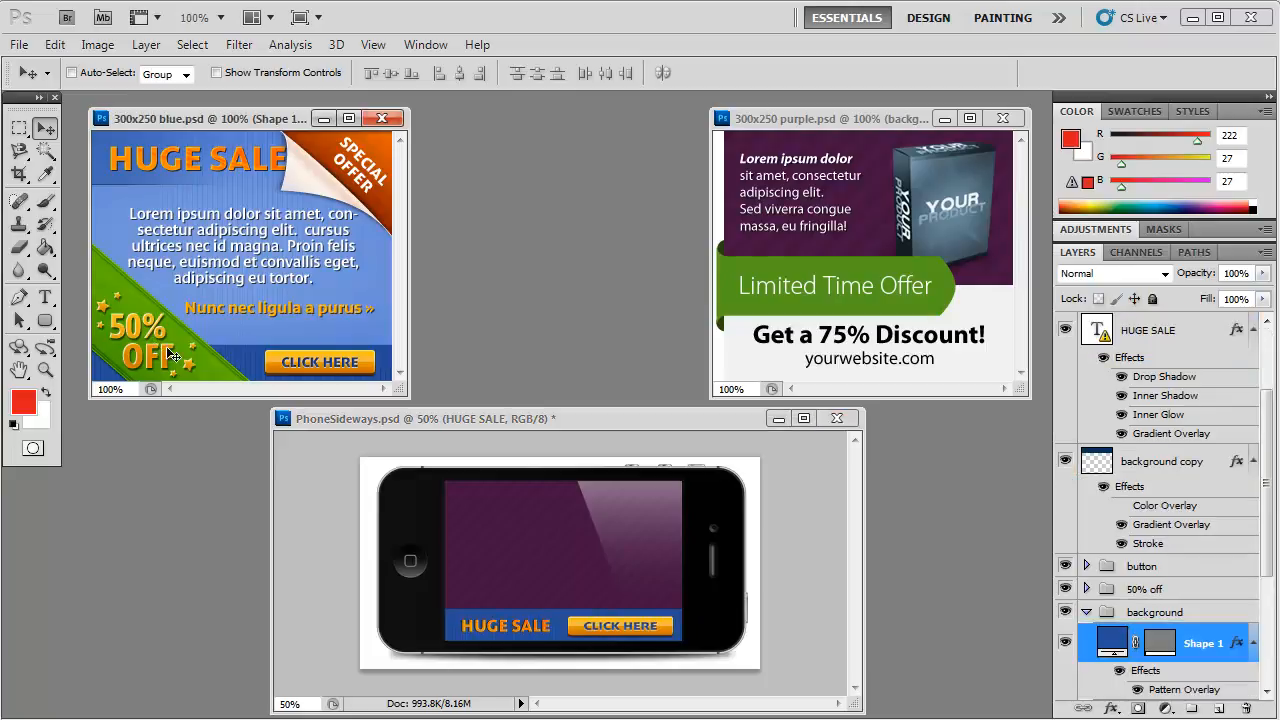
{"action": "left_click", "coordinate": [1110, 590]}
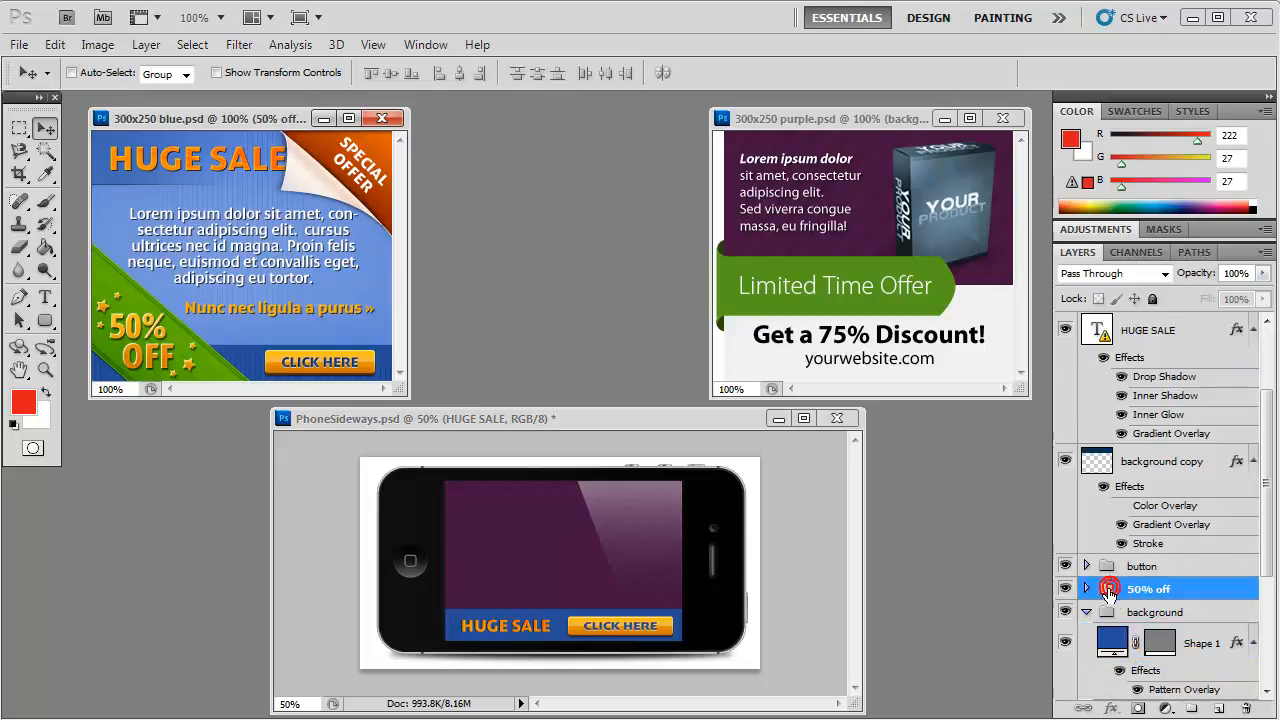
{"action": "left_click_drag", "start_coordinate": [1108, 591], "coordinate": [714, 549]}
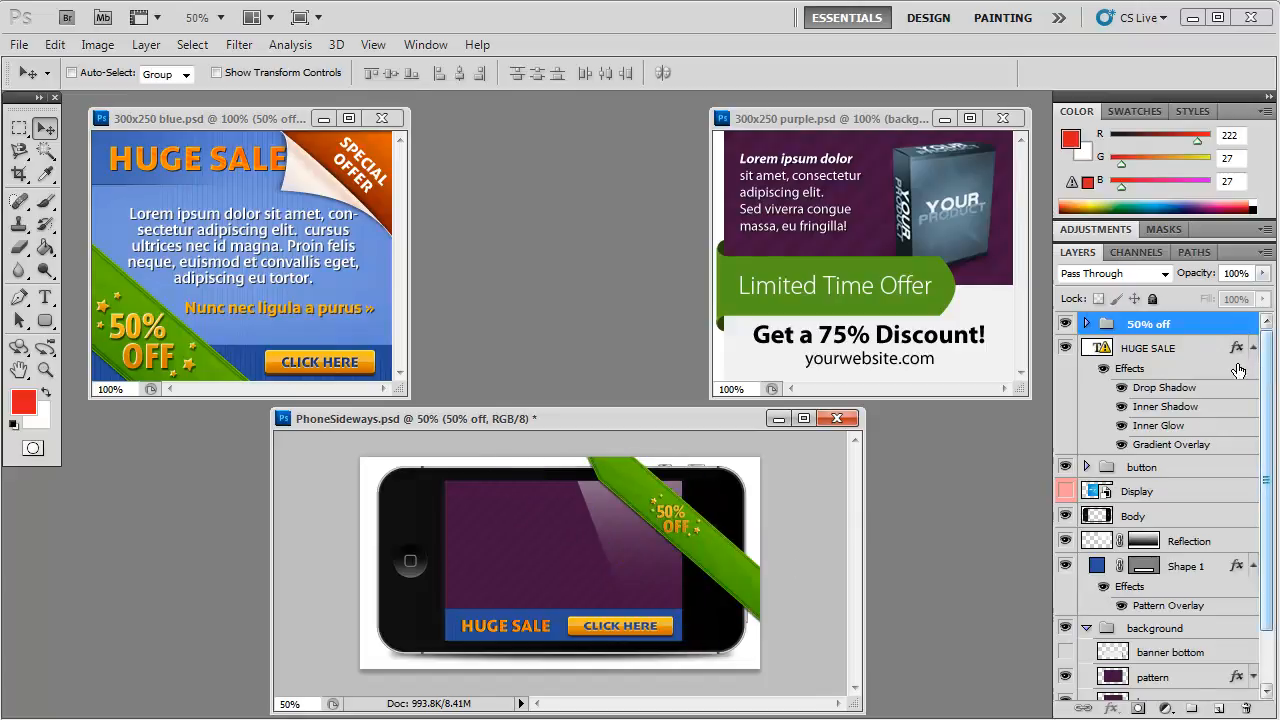
{"action": "left_click_drag", "start_coordinate": [1140, 324], "coordinate": [1163, 553]}
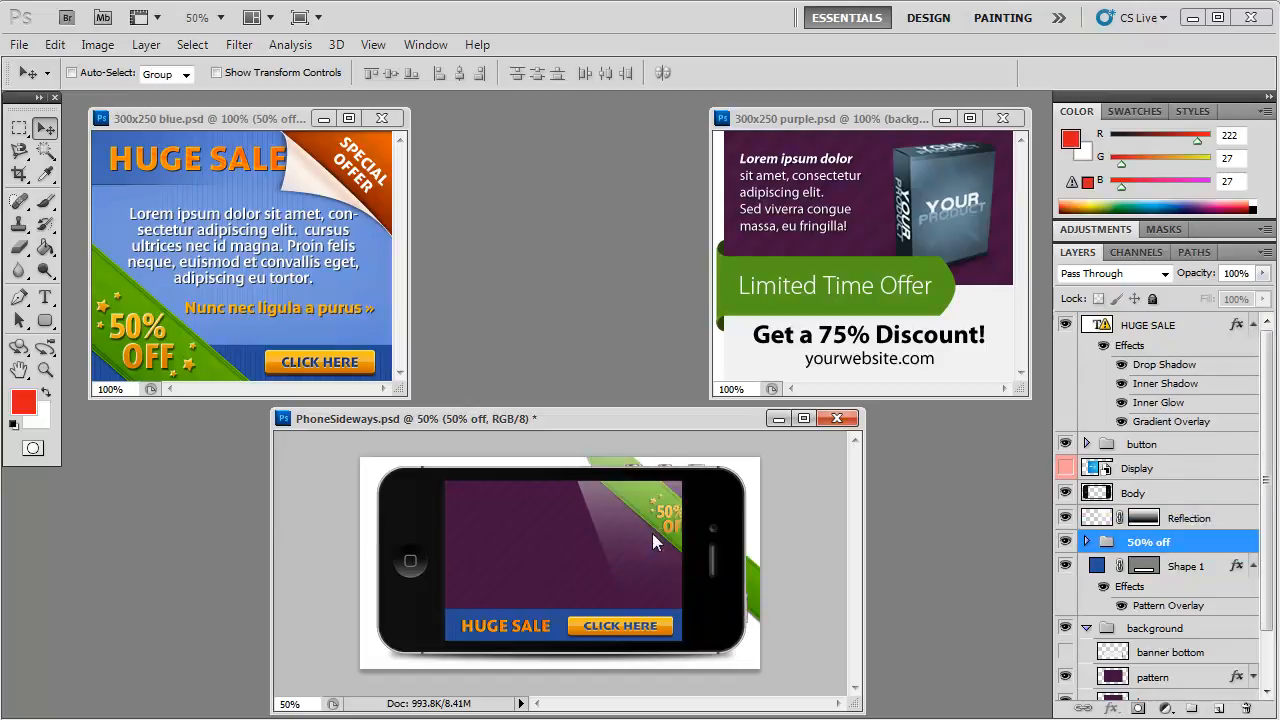
{"action": "left_click_drag", "start_coordinate": [665, 512], "coordinate": [637, 500]}
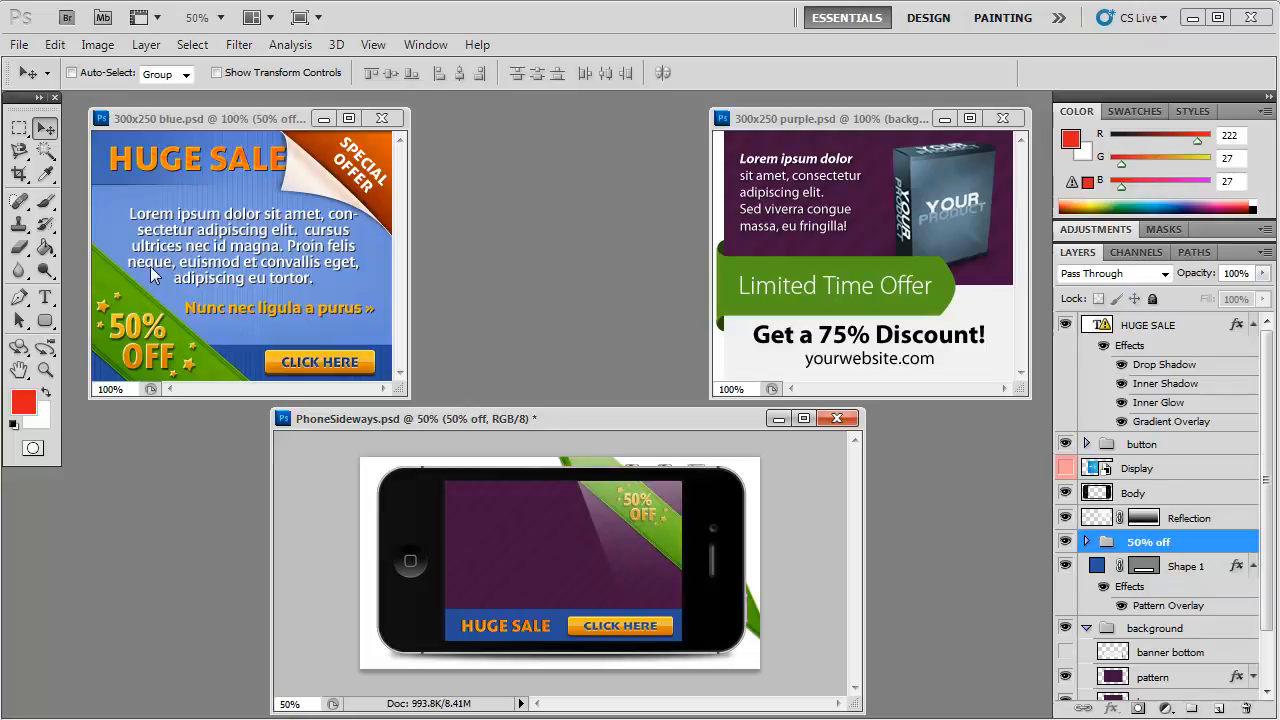
Step: Erase the parts of the 50% off ribbon's background that stick out beyond the phone, and return to the blue banner
{"action": "left_click", "coordinate": [18, 247]}
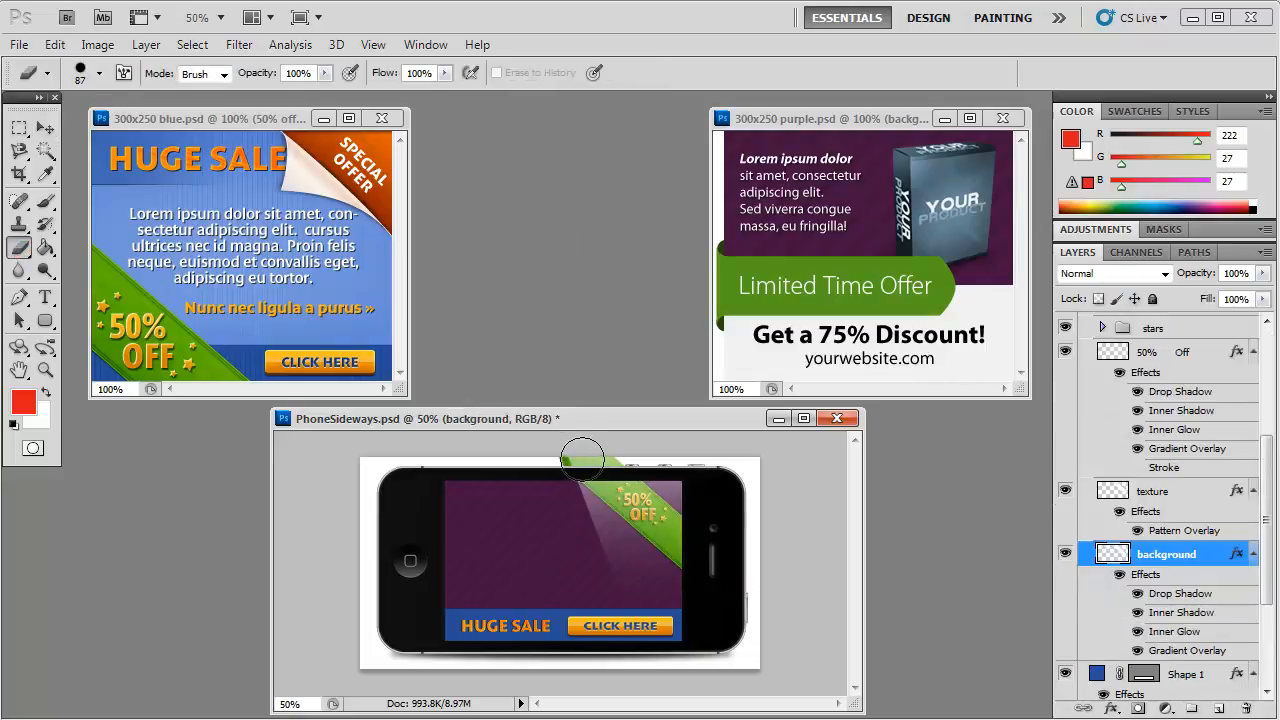
{"action": "left_click_drag", "start_coordinate": [553, 446], "coordinate": [634, 437]}
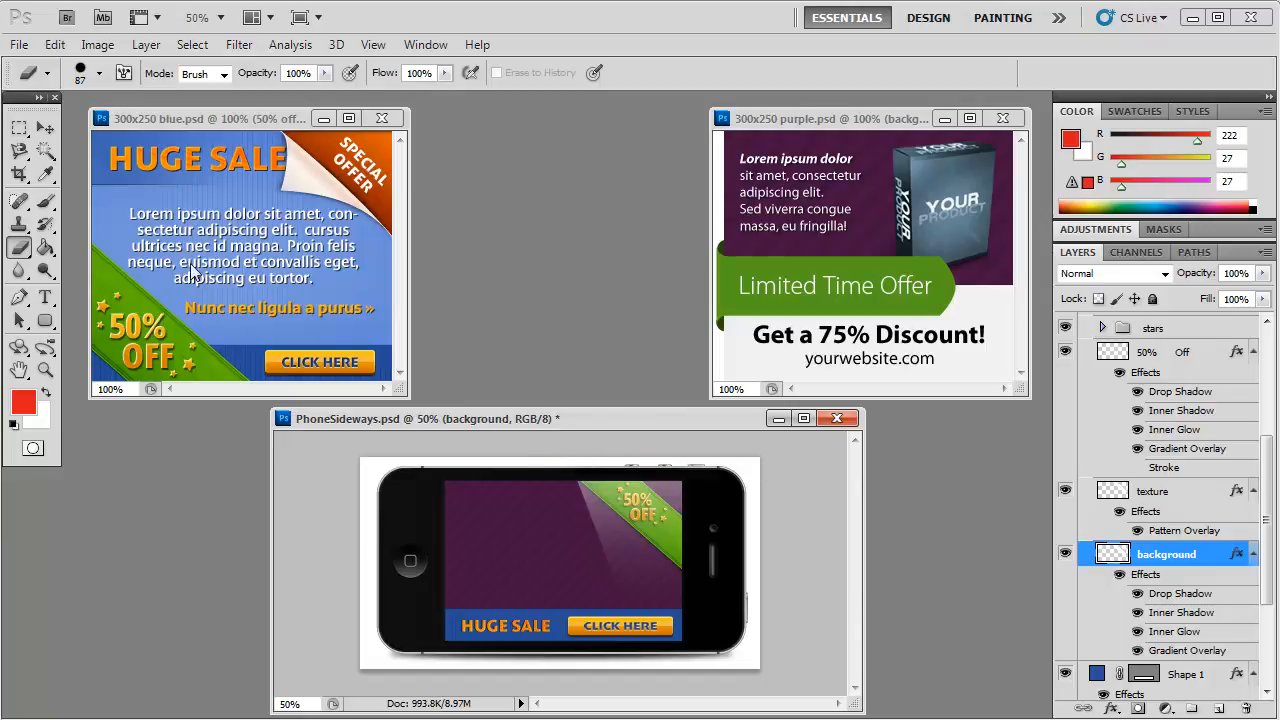
{"action": "left_click", "coordinate": [255, 252]}
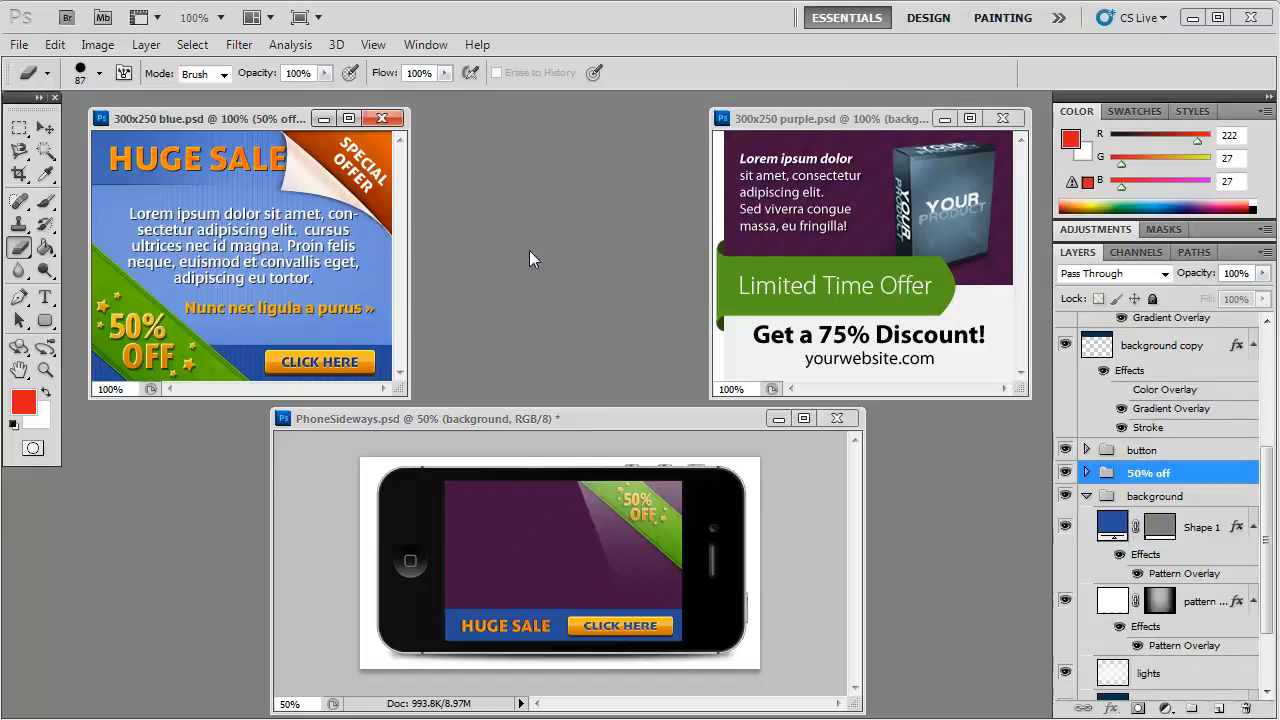
Step: Copy the purple banner's Lorem ipsum text layer into PhoneSideways, placing it in the upper-left part of the phone's purple screen
{"action": "left_click", "coordinate": [873, 201]}
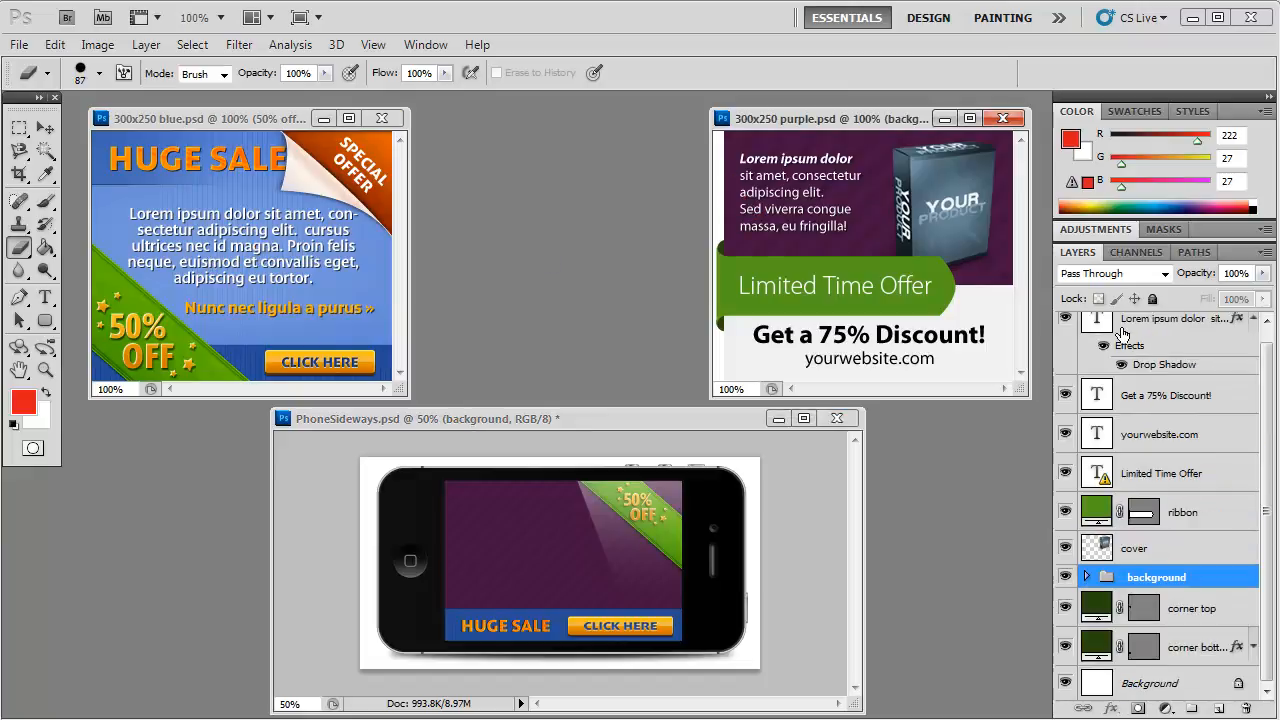
{"action": "left_click", "coordinate": [1064, 318]}
{"action": "left_click", "coordinate": [1064, 318]}
{"action": "left_click_drag", "start_coordinate": [1131, 330], "coordinate": [545, 527]}
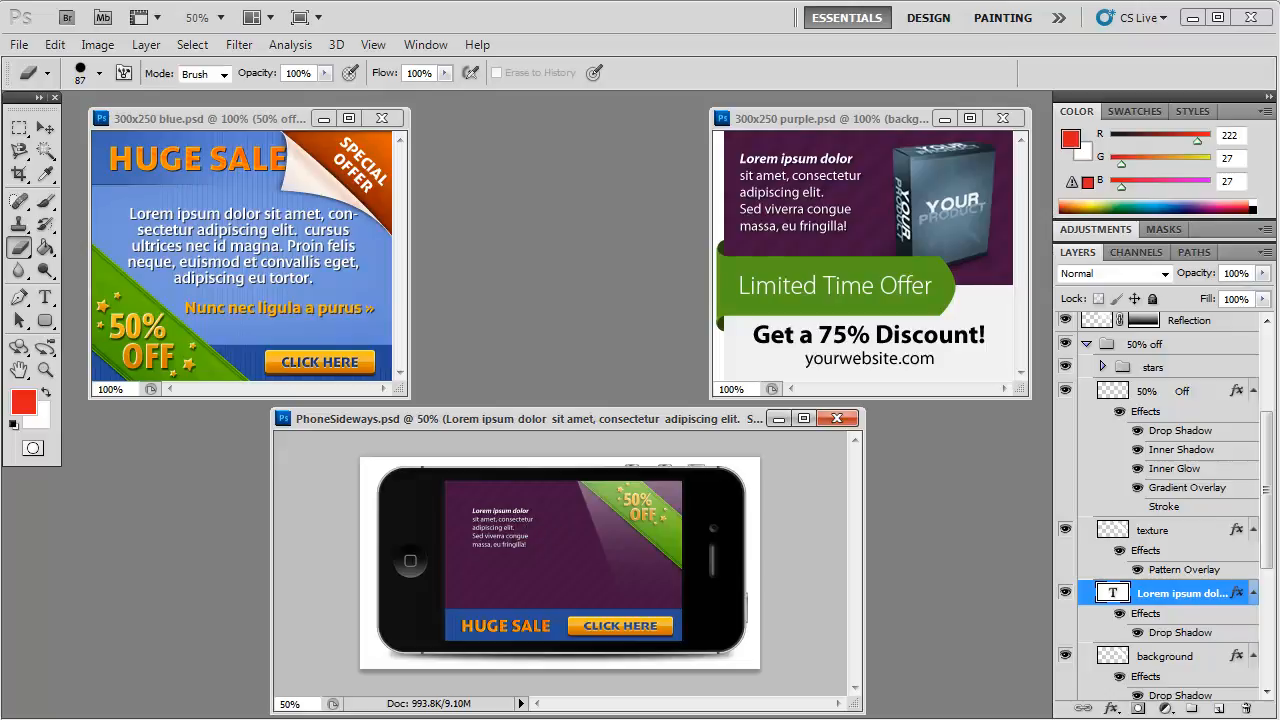
Step: Replace the text with "Discover how to create Mobile Websites with our video tutorials...", ending in an orange "Coupon Code instant »" line, and extend the box upward
{"action": "left_click", "coordinate": [45, 297]}
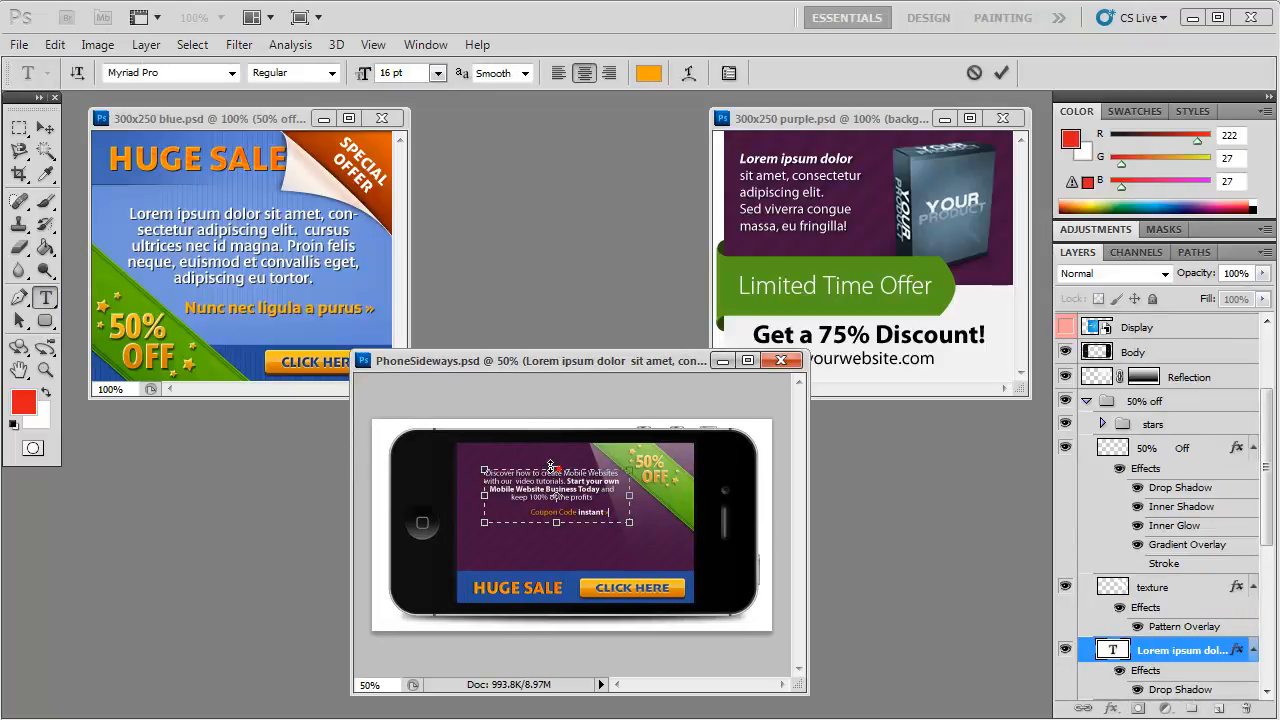
{"action": "left_click_drag", "start_coordinate": [551, 466], "coordinate": [556, 456]}
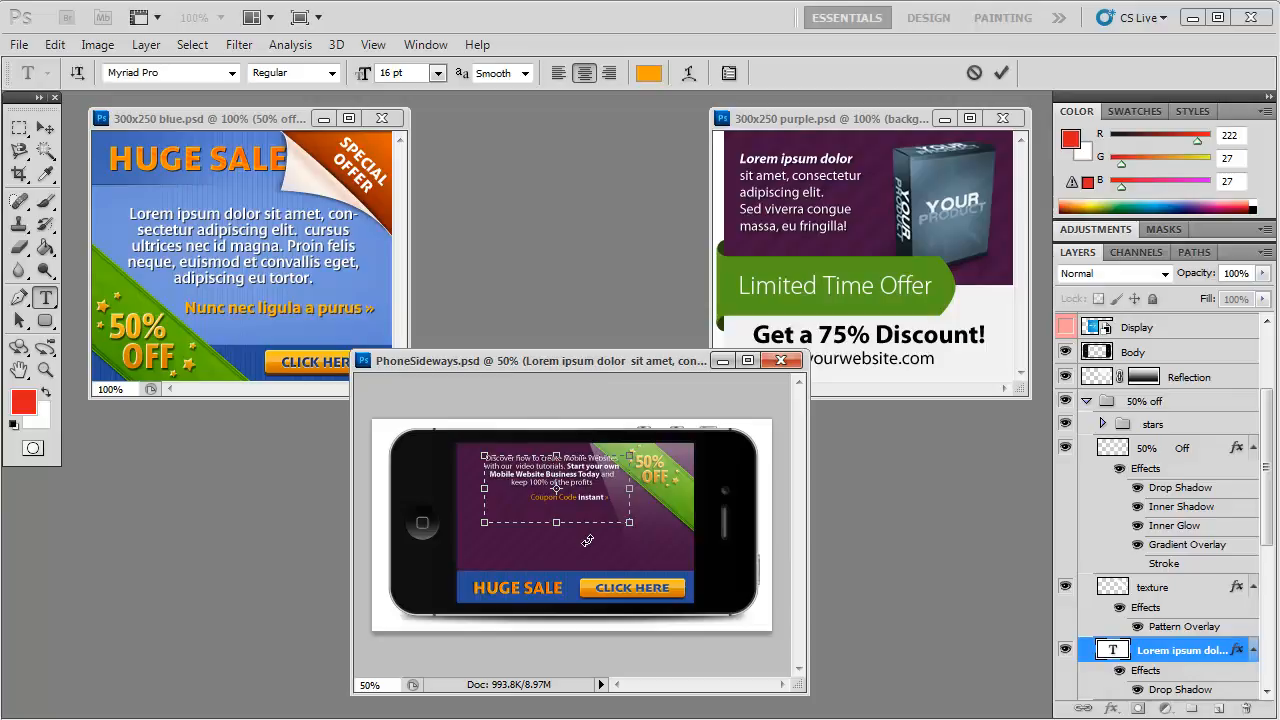
{"action": "left_click", "coordinate": [45, 128]}
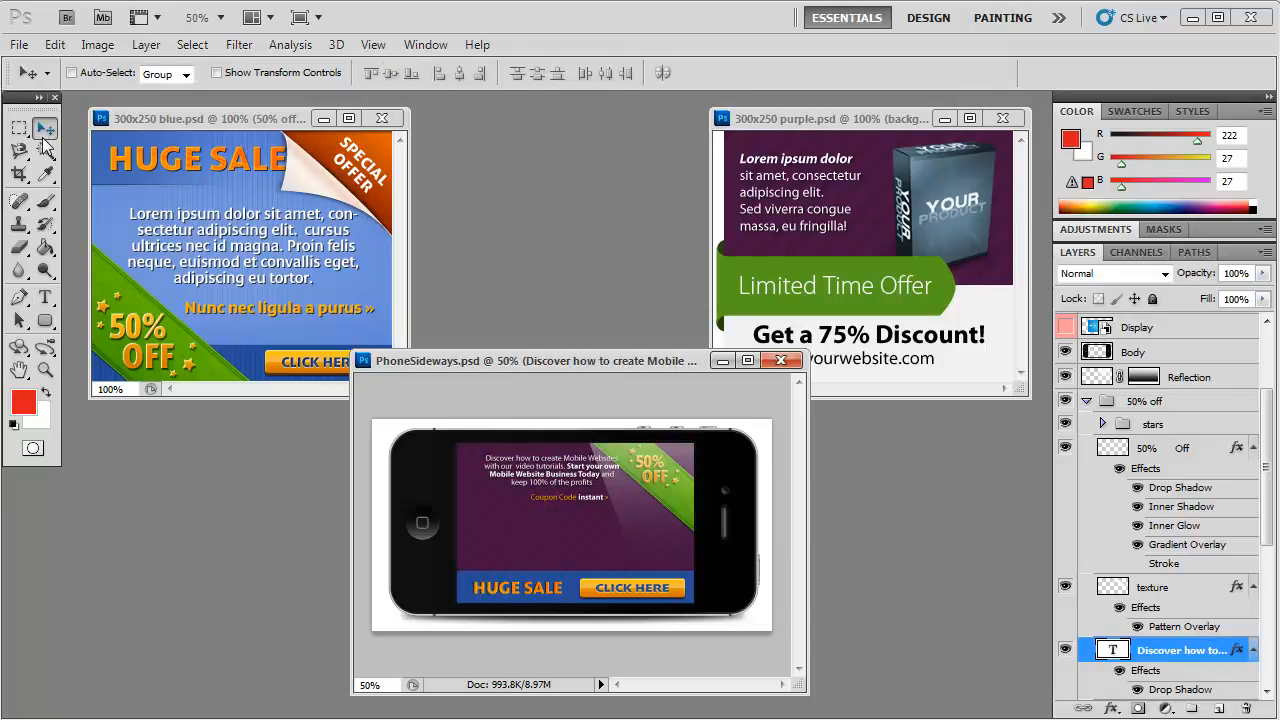
Step: Scale the promo text to about 113.33% width and 164.79% height, and position it beside the 50% off ribbon
{"action": "left_click", "coordinate": [55, 46]}
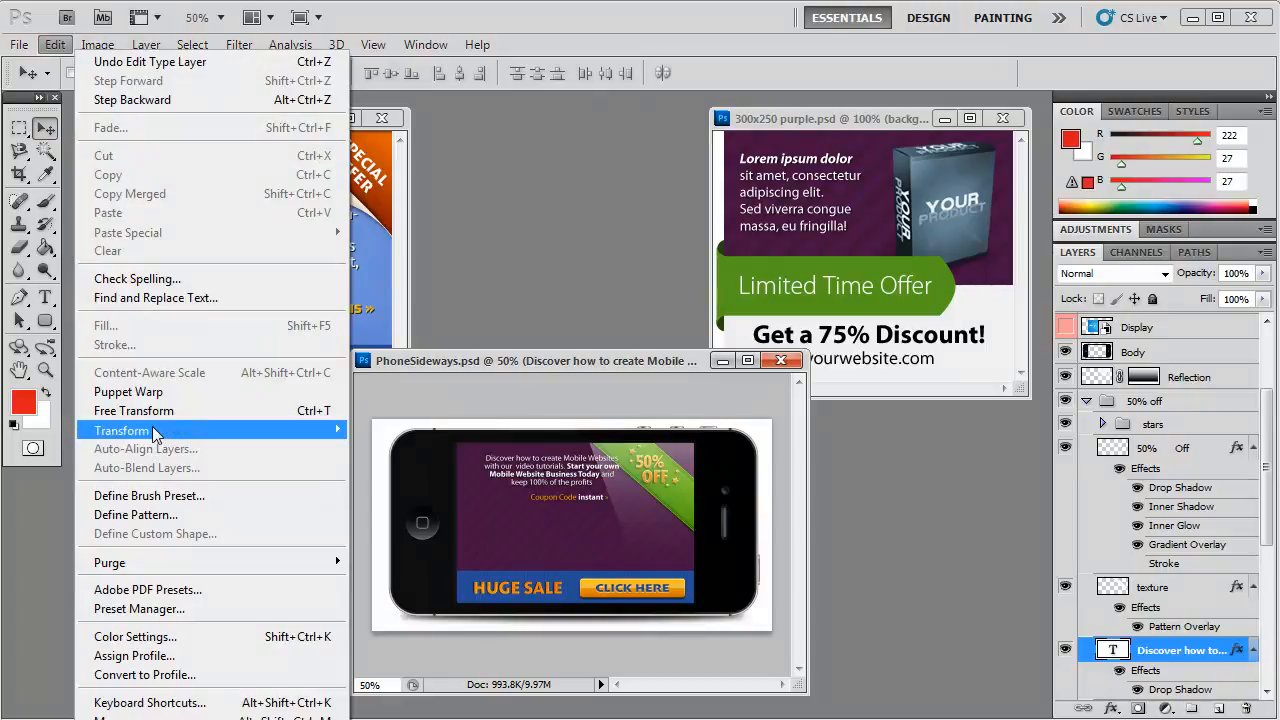
{"action": "mouse_move", "coordinate": [150, 430]}
{"action": "left_click", "coordinate": [434, 459]}
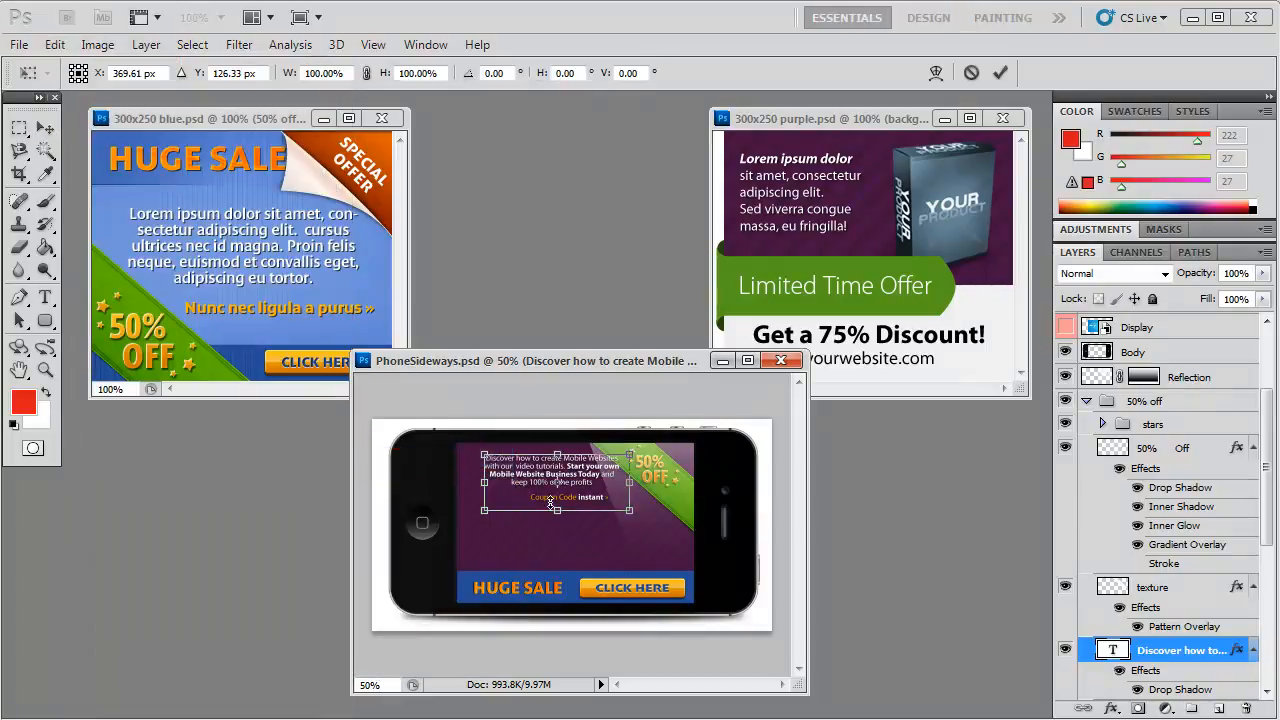
{"action": "key", "text": "v"}
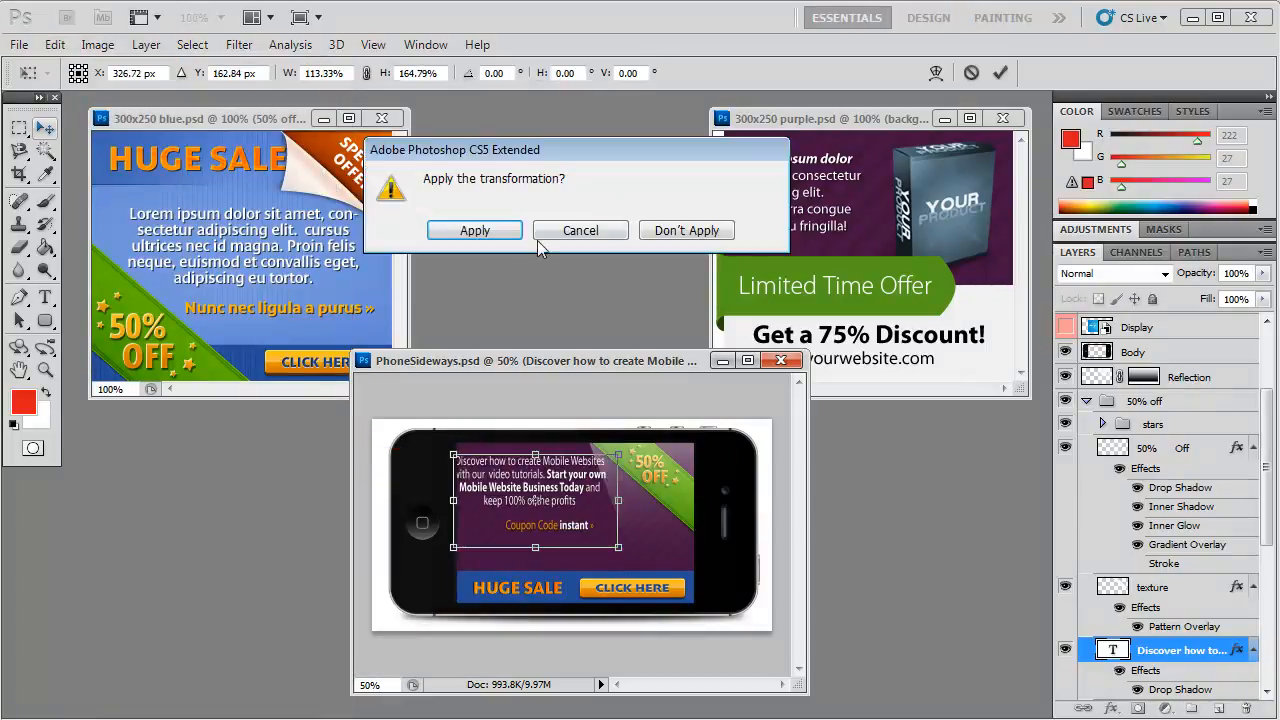
{"action": "left_click", "coordinate": [480, 232]}
{"action": "left_click_drag", "start_coordinate": [538, 517], "coordinate": [537, 524]}
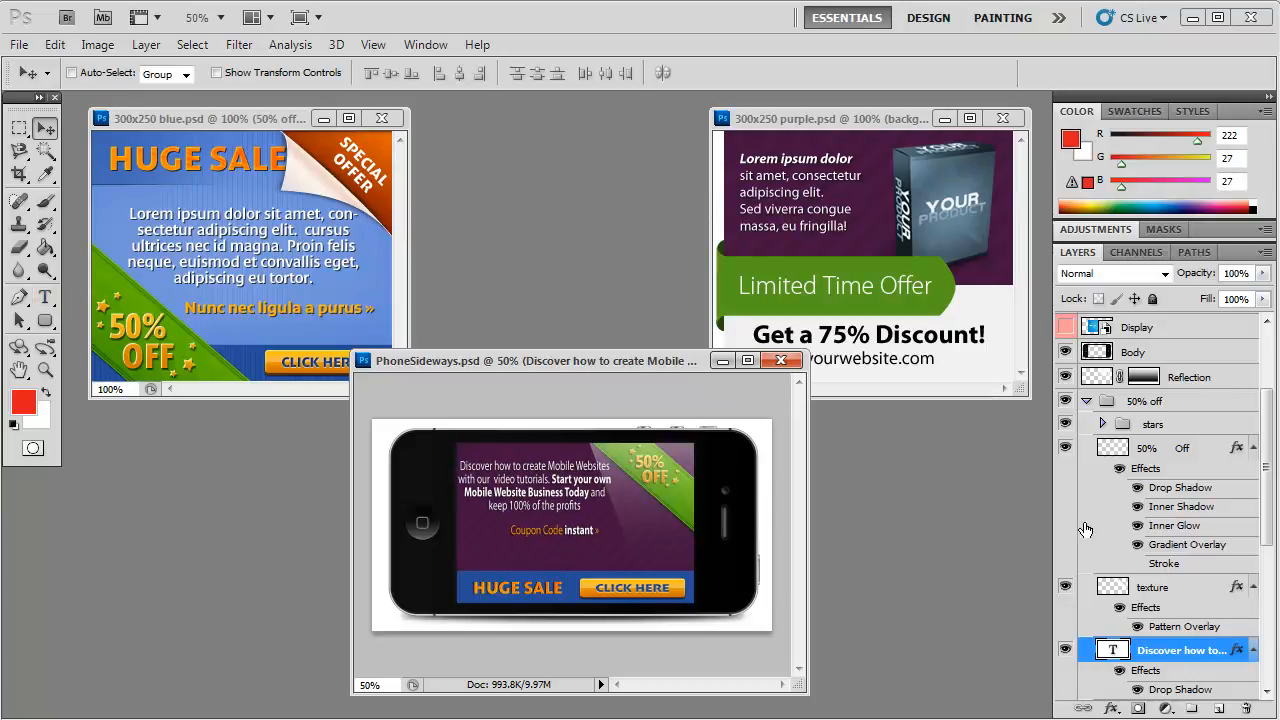
Step: Add a new layer with the near-white text "Mobile Website" (RGB 249, 247, 247) below the coupon line
{"action": "left_click", "coordinate": [1219, 709]}
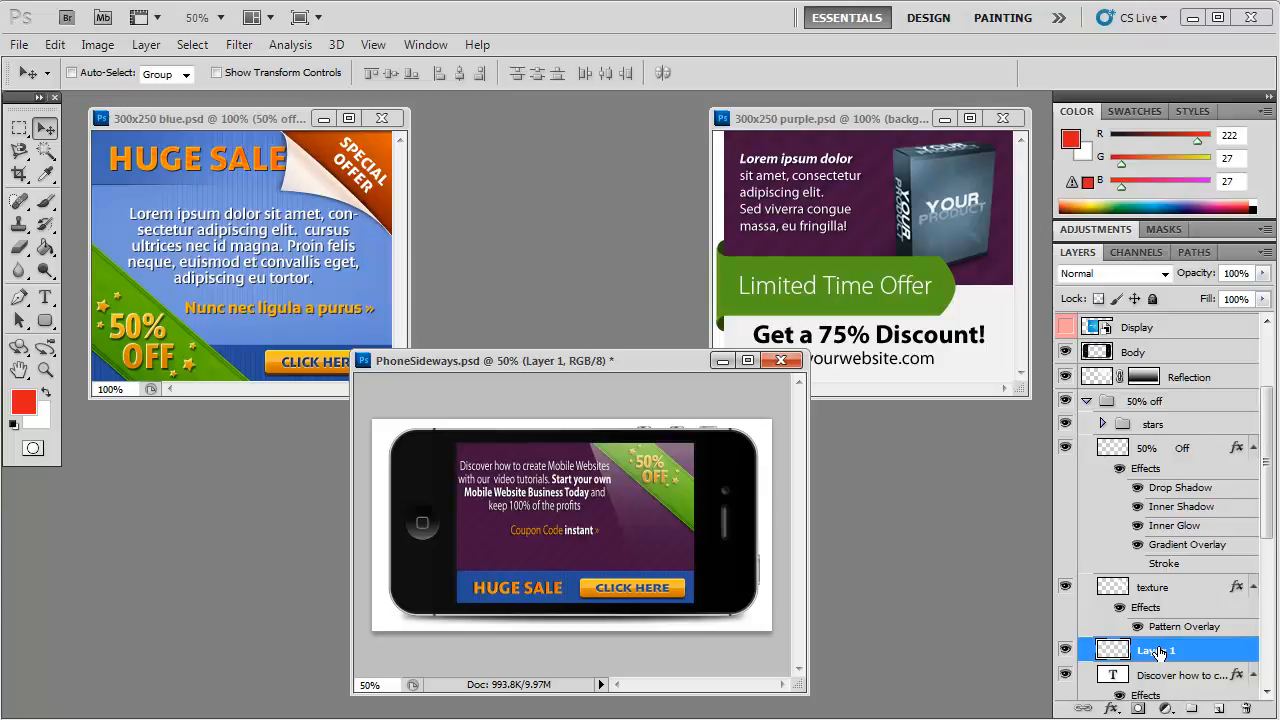
{"action": "key", "text": "i"}
{"action": "left_click", "coordinate": [22, 401]}
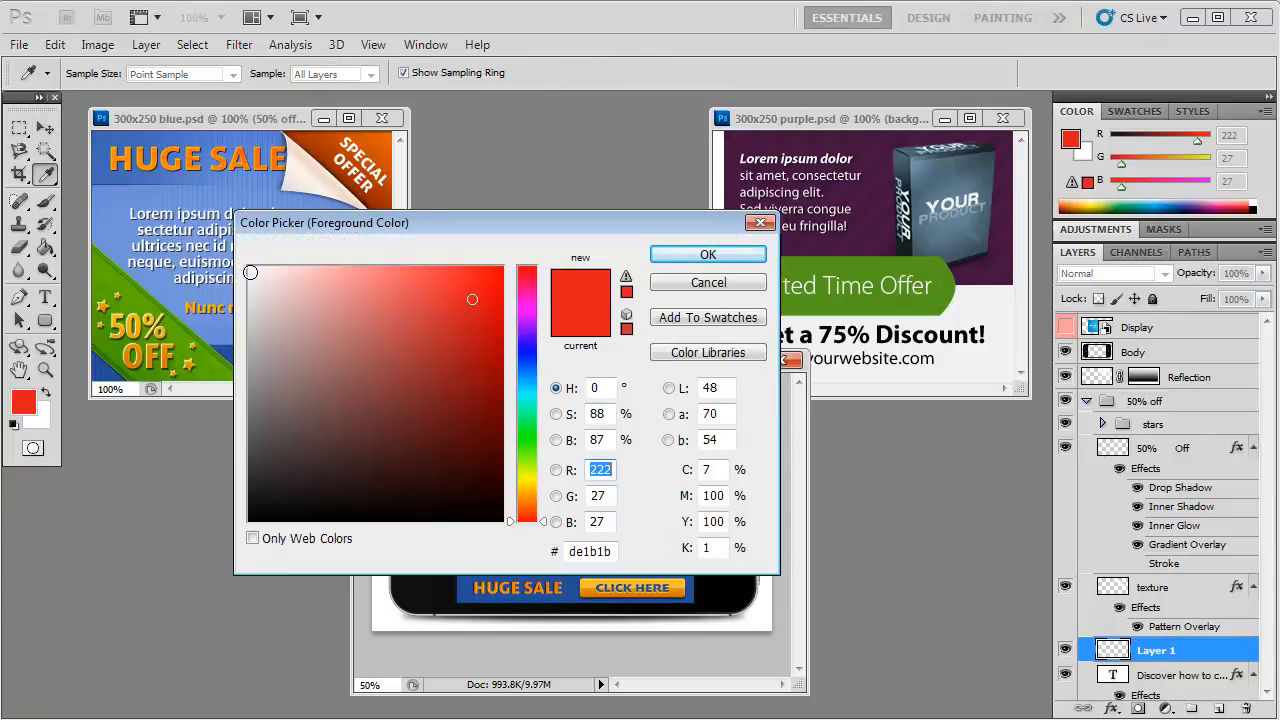
{"action": "left_click", "coordinate": [250, 272]}
{"action": "left_click", "coordinate": [708, 255]}
{"action": "key", "text": "t"}
{"action": "left_click", "coordinate": [483, 554]}
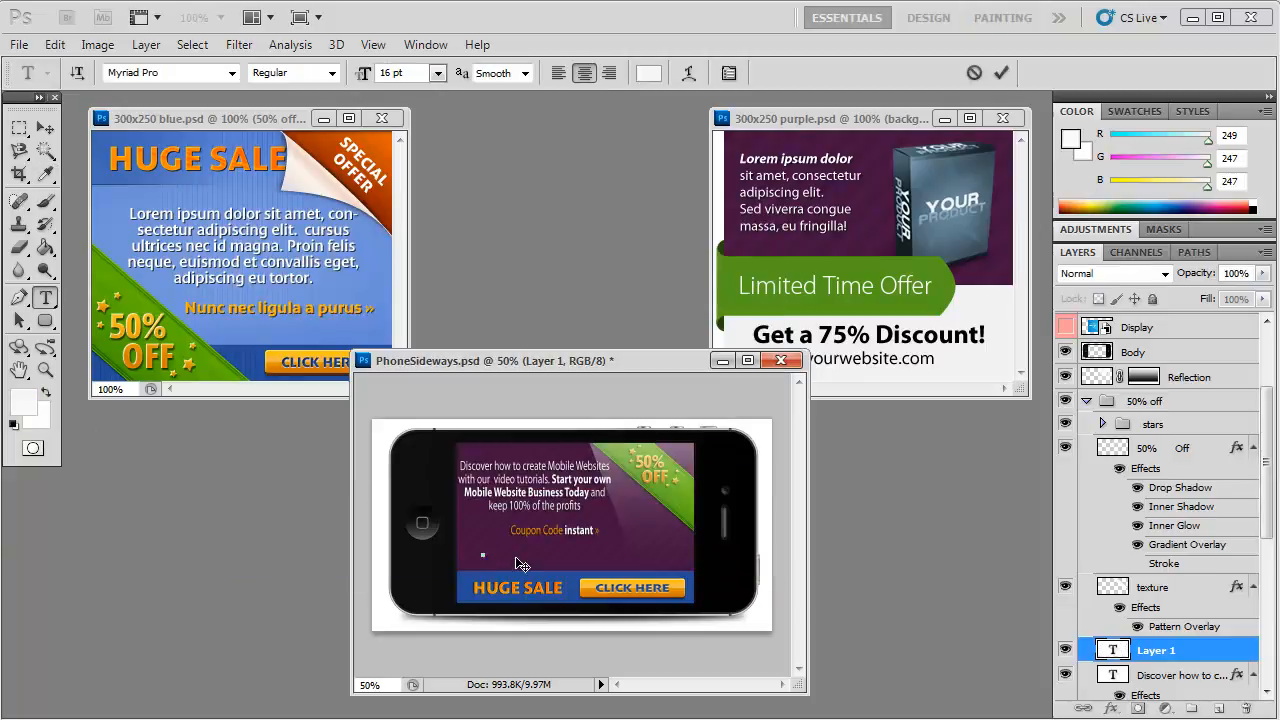
{"action": "type", "text": "MobileWebsite"}
Step: Scale the "Mobile Website" text to about 413.77% width and 272.49% height so it spans the screen above the blue strip
{"action": "left_click", "coordinate": [55, 44]}
{"action": "mouse_move", "coordinate": [290, 428]}
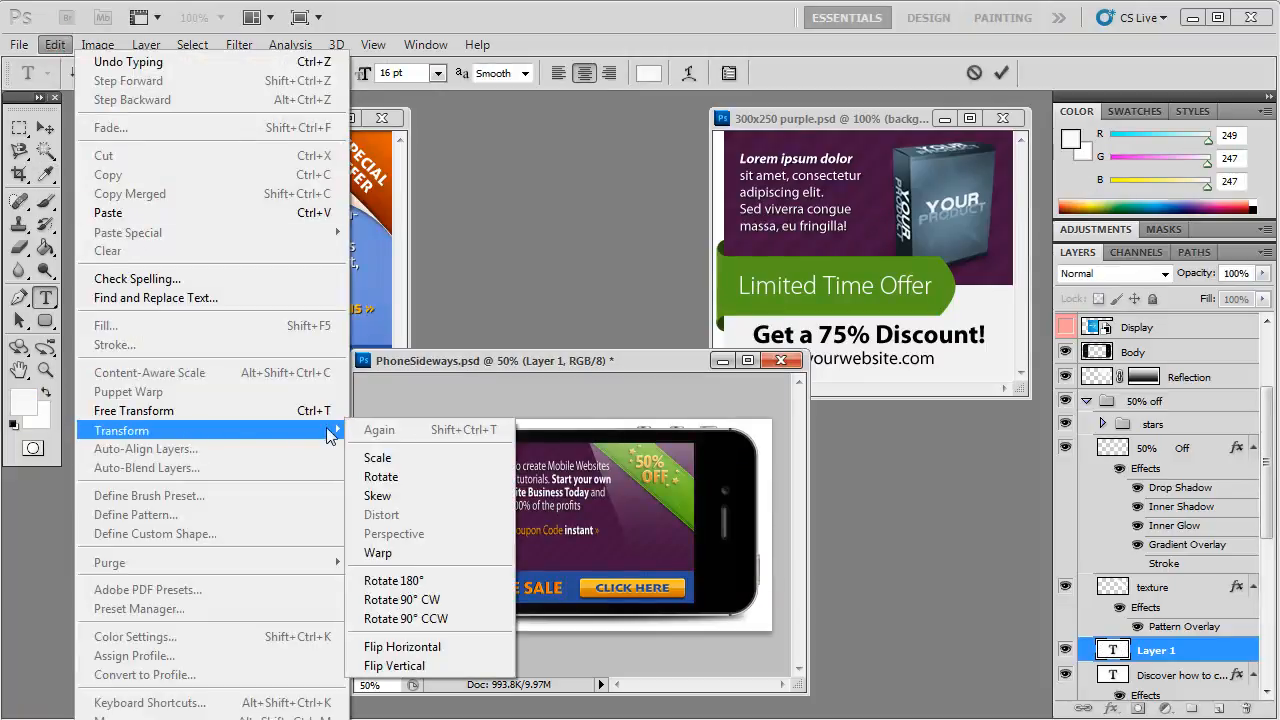
{"action": "left_click", "coordinate": [371, 451]}
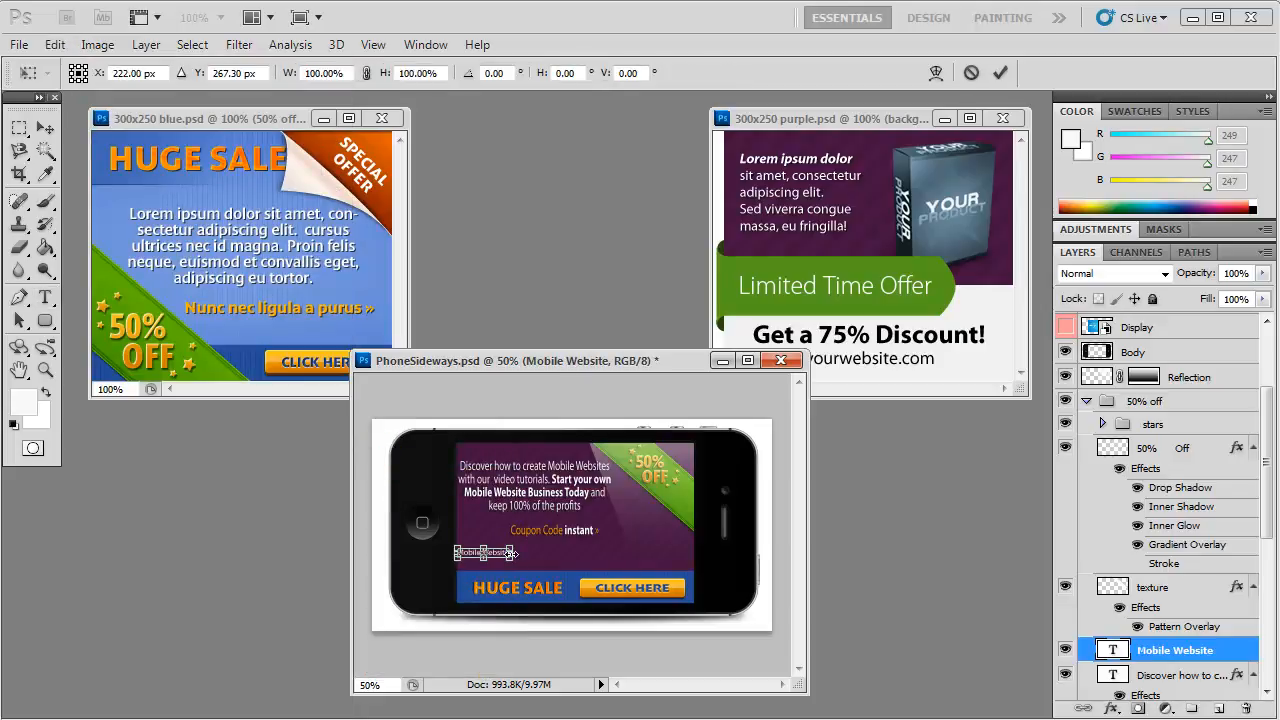
{"action": "left_click_drag", "start_coordinate": [511, 552], "coordinate": [681, 568]}
{"action": "left_click", "coordinate": [44, 127]}
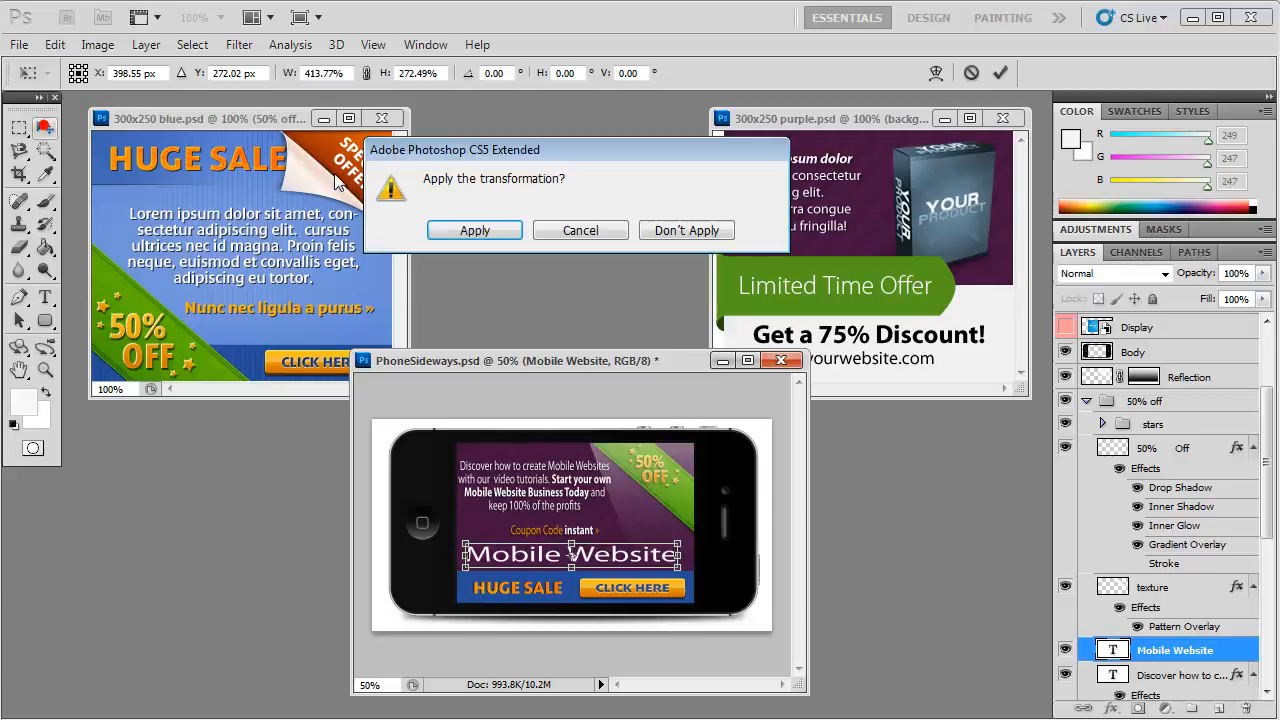
{"action": "left_click", "coordinate": [484, 231]}
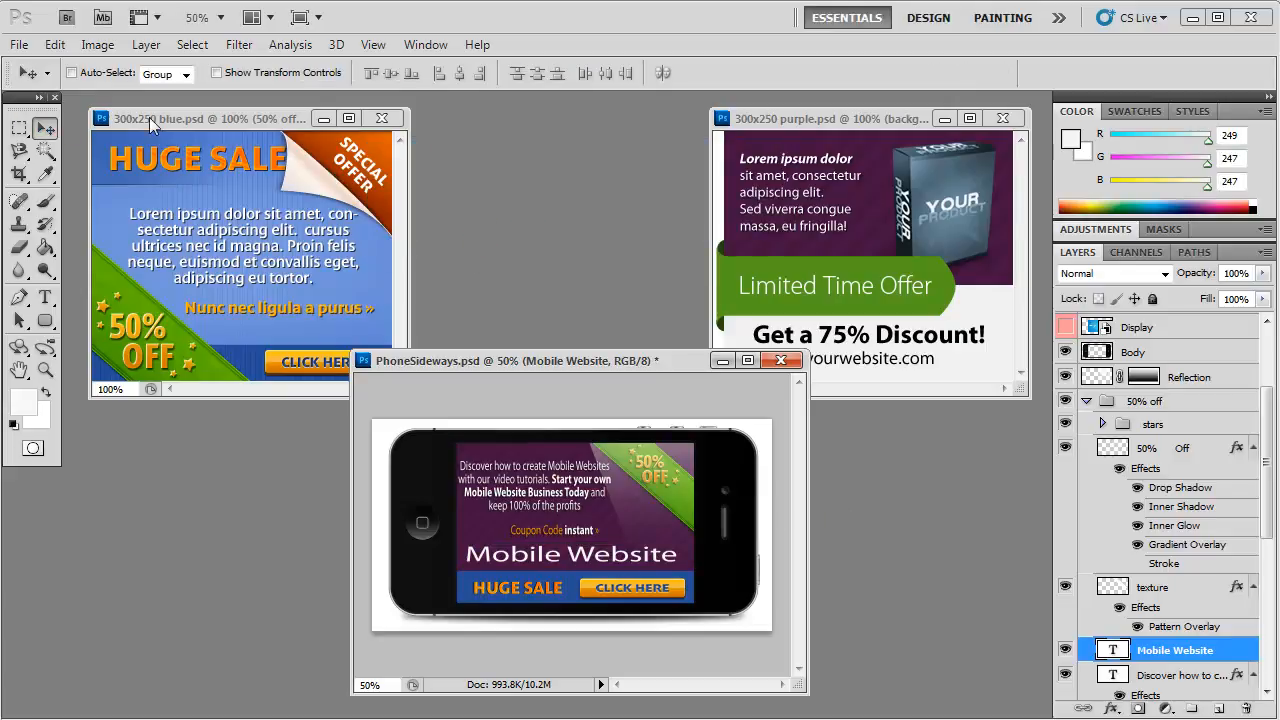
Step: Add a drop shadow to the "Mobile Website" text with a distance of 5 px and a size of 5 px
{"action": "left_click", "coordinate": [146, 44]}
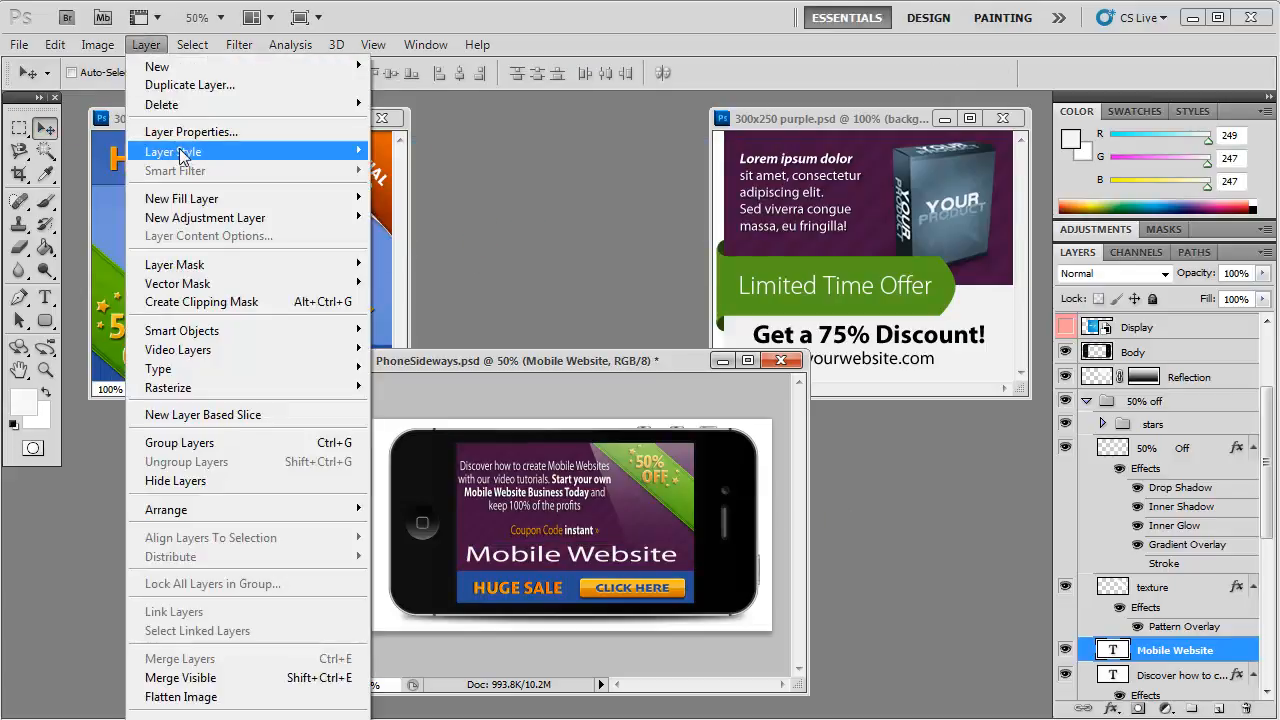
{"action": "mouse_move", "coordinate": [180, 153]}
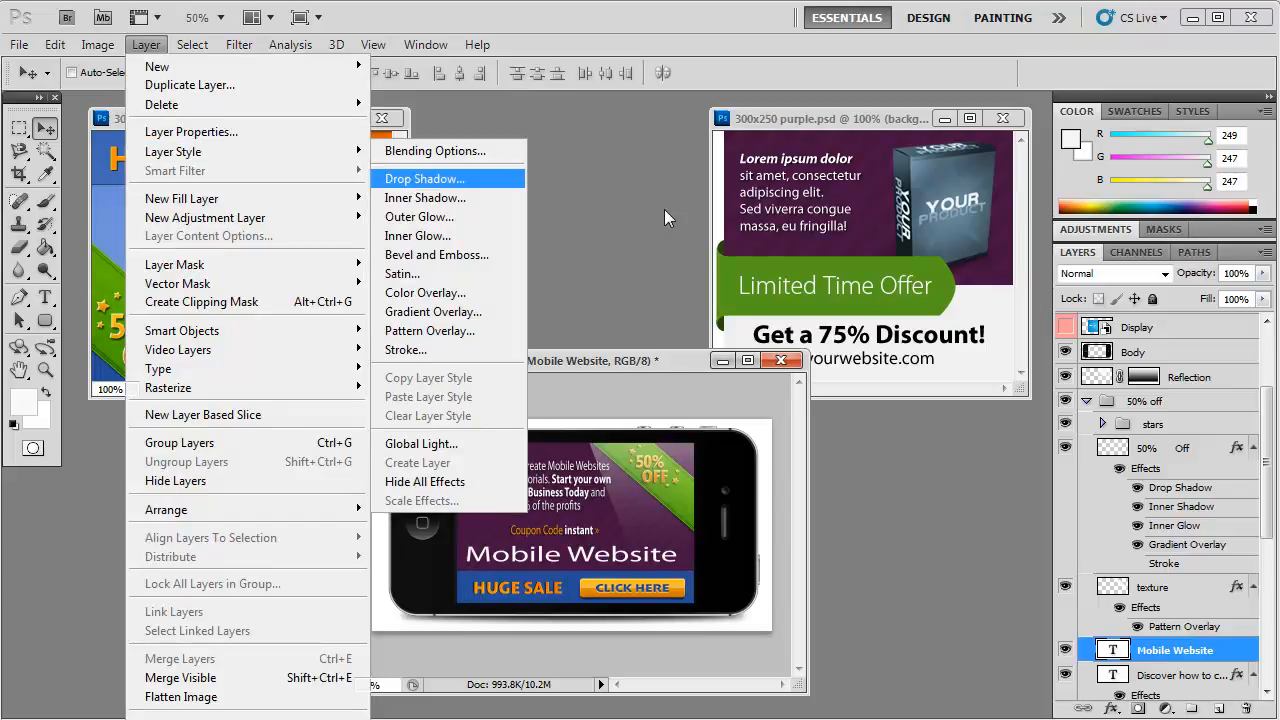
{"action": "key", "text": "Return"}
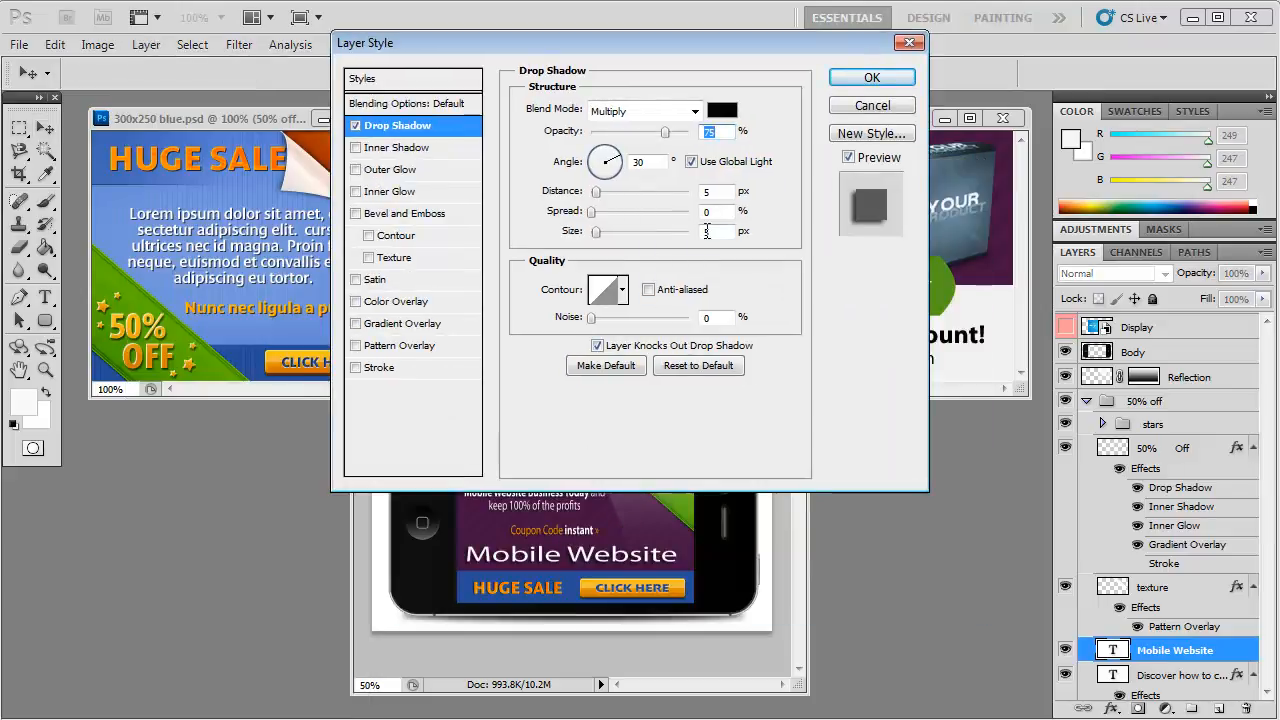
{"action": "left_click_drag", "start_coordinate": [718, 232], "coordinate": [711, 232]}
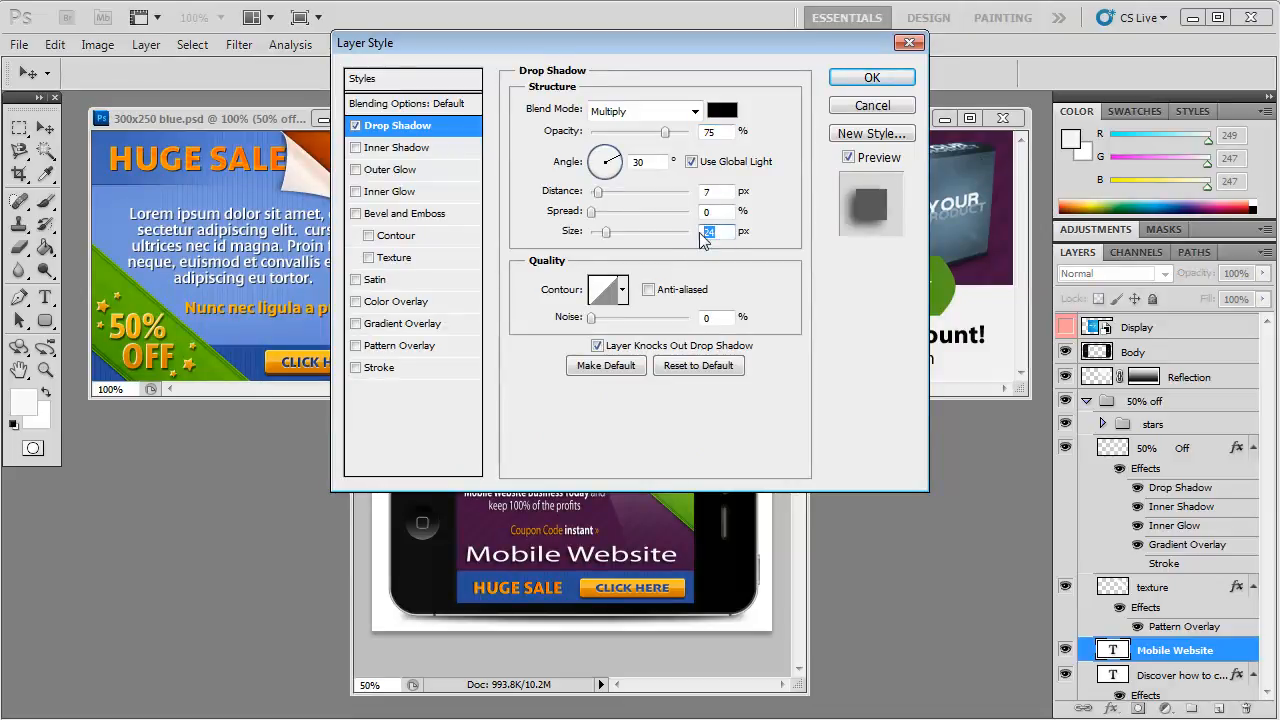
{"action": "type", "text": "5"}
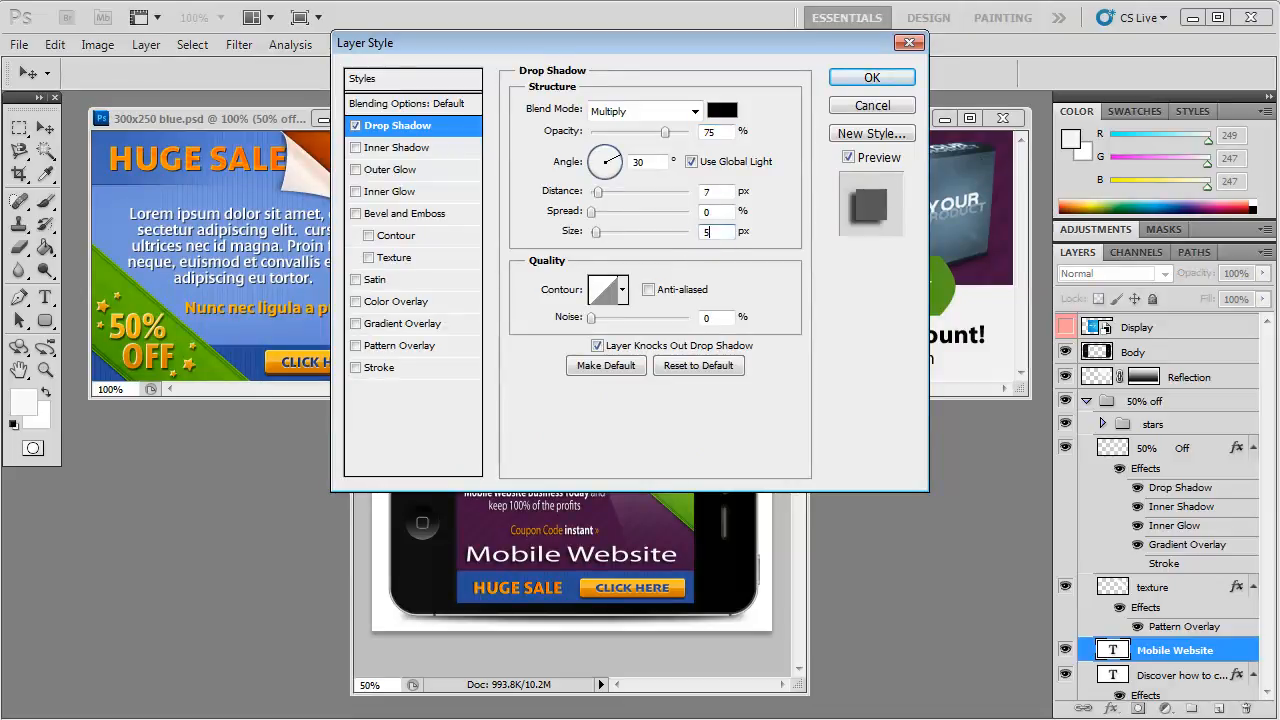
{"action": "left_click", "coordinate": [711, 190]}
{"action": "type", "text": "5"}
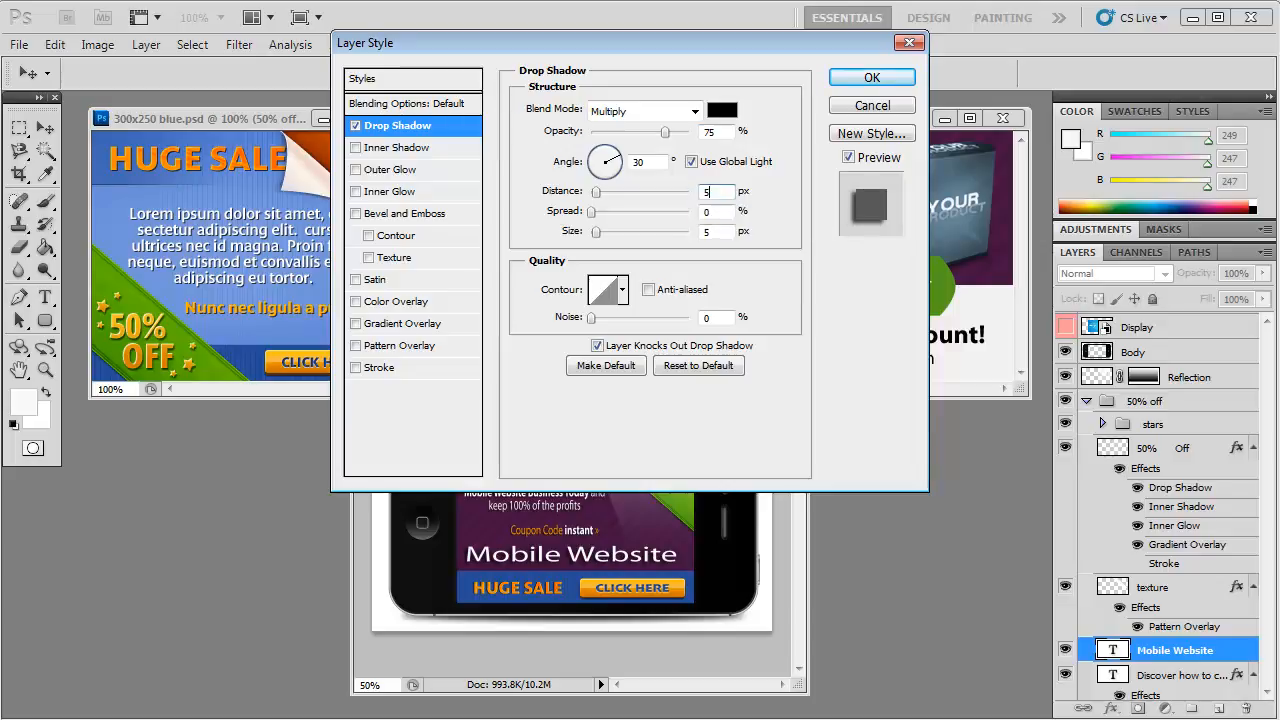
{"action": "left_click", "coordinate": [872, 78]}
Step: Move the Mobile Website layer to the top of the layer stack, above HUGE SALE
{"action": "left_click_drag", "start_coordinate": [1172, 655], "coordinate": [1162, 352]}
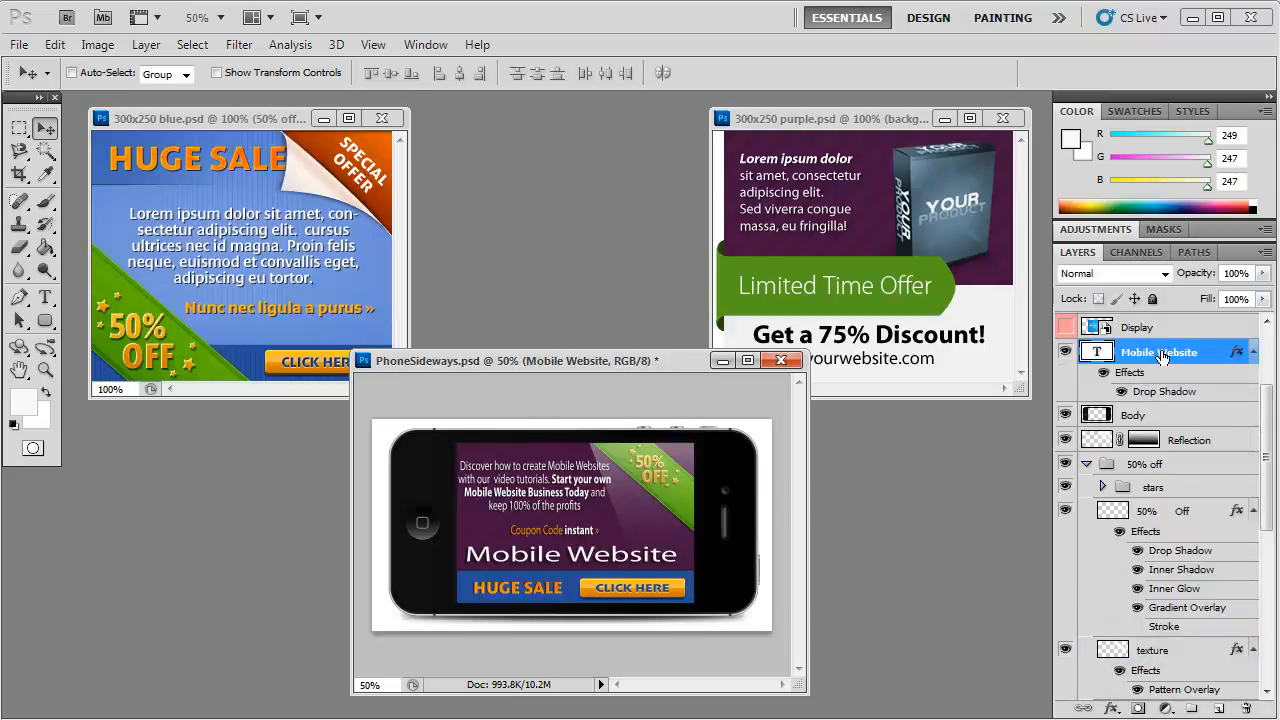
{"action": "left_click_drag", "start_coordinate": [1156, 299], "coordinate": [1156, 305]}
{"action": "key", "text": "z"}
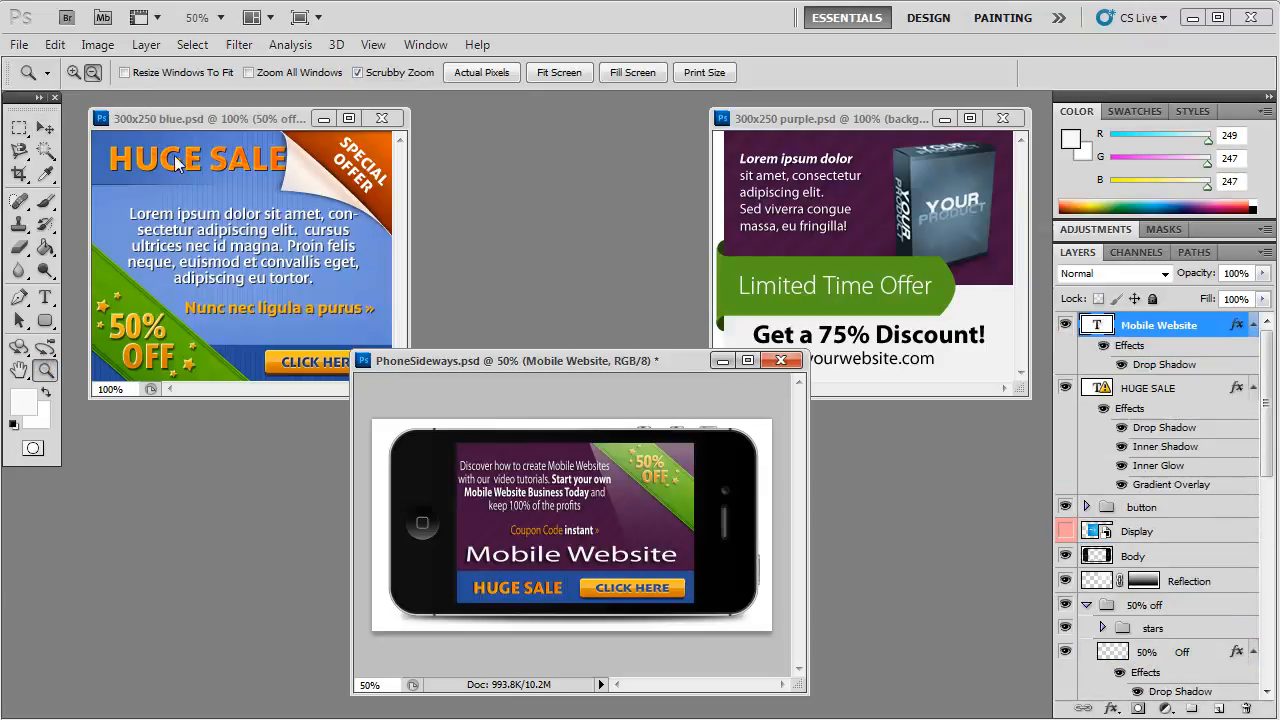
{"action": "left_click", "coordinate": [574, 528]}
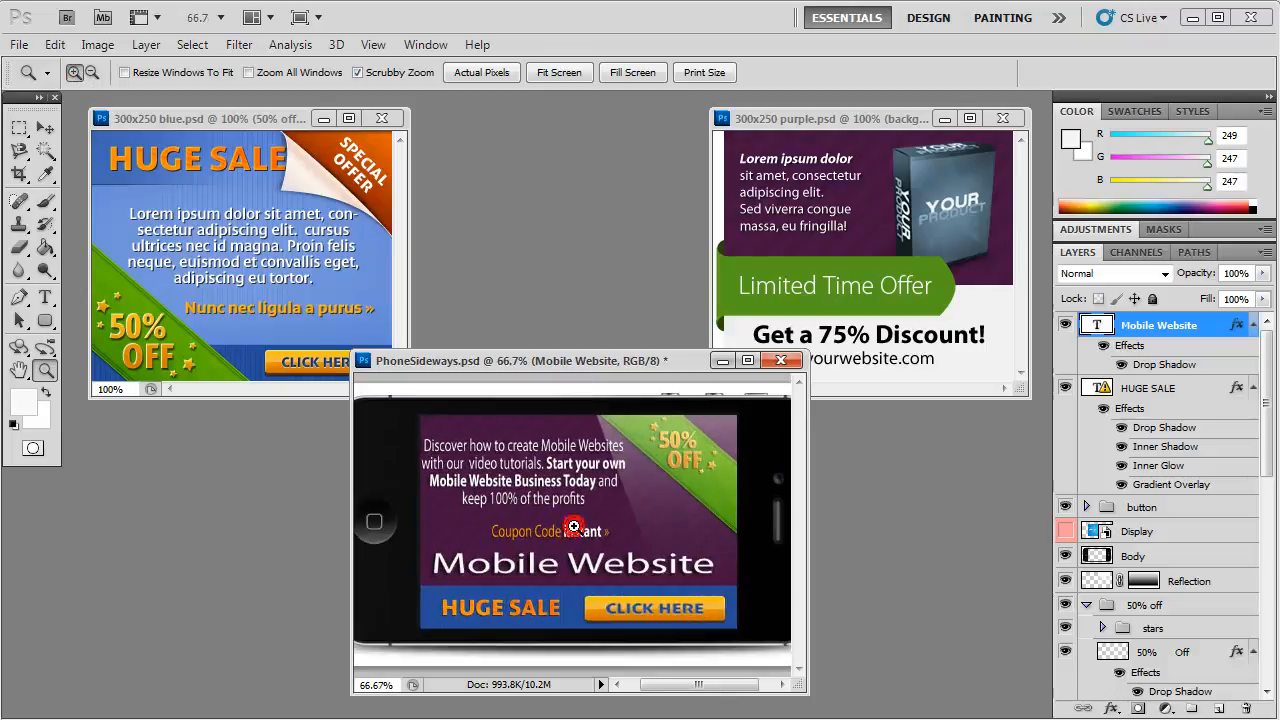
{"action": "left_click", "coordinate": [574, 528]}
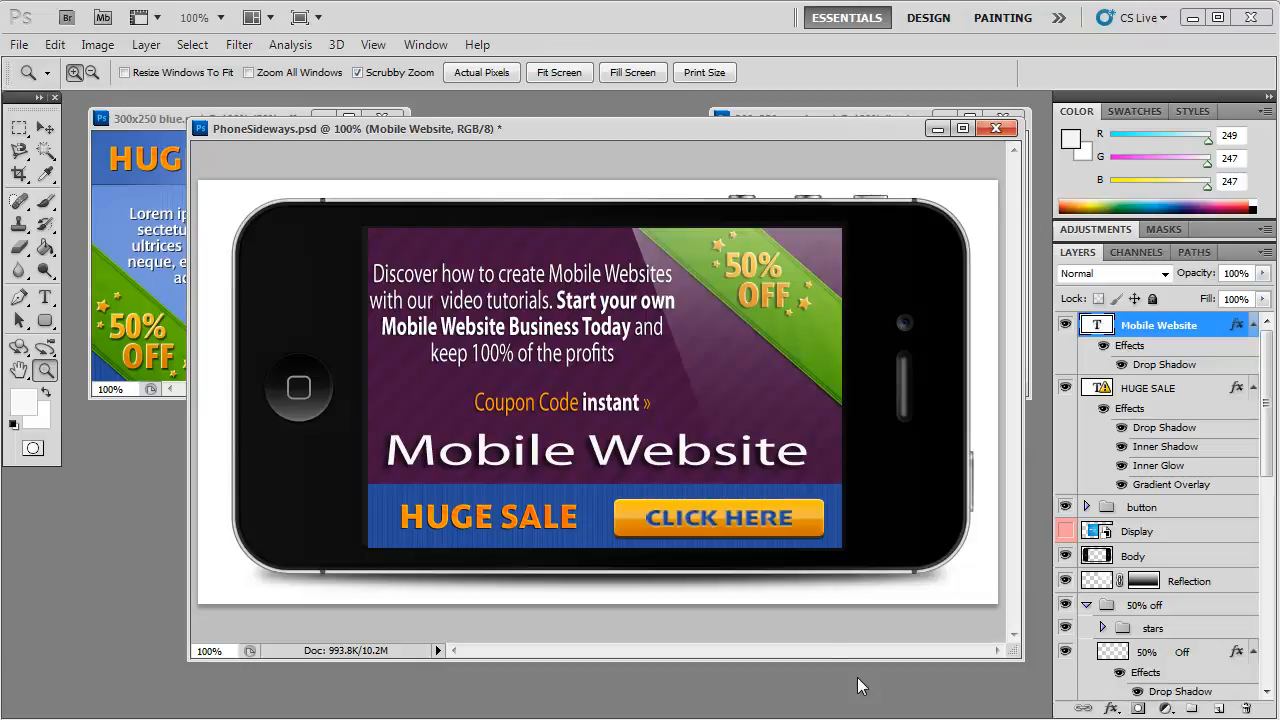
Step: Return to PhoneSideways from the two sample banners and hide its white Background layer
{"action": "left_click", "coordinate": [119, 120]}
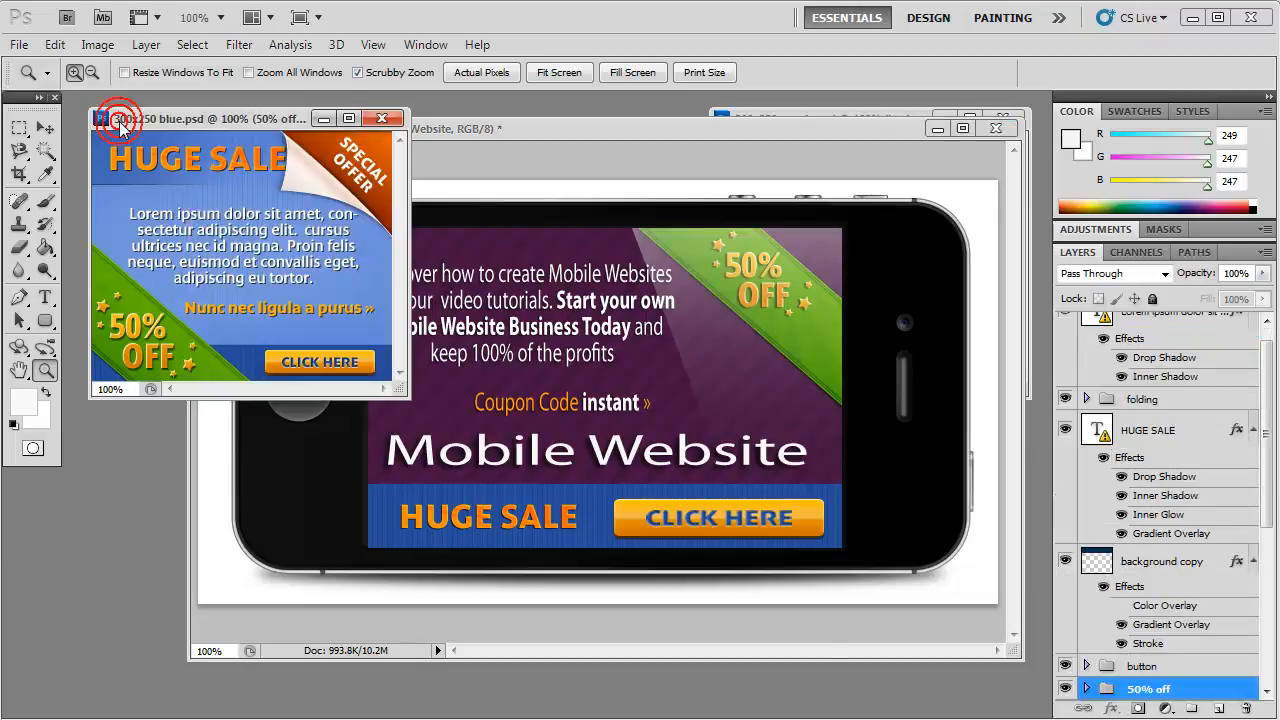
{"action": "left_click", "coordinate": [769, 113]}
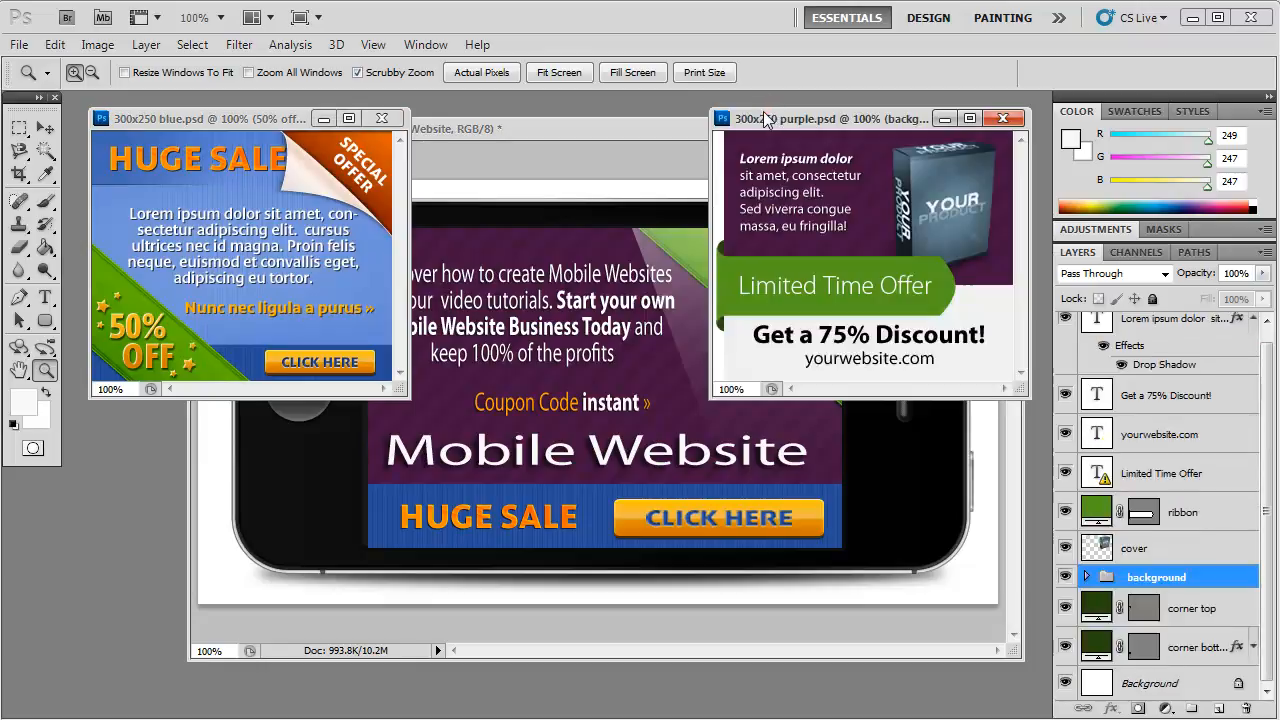
{"action": "left_click", "coordinate": [576, 137]}
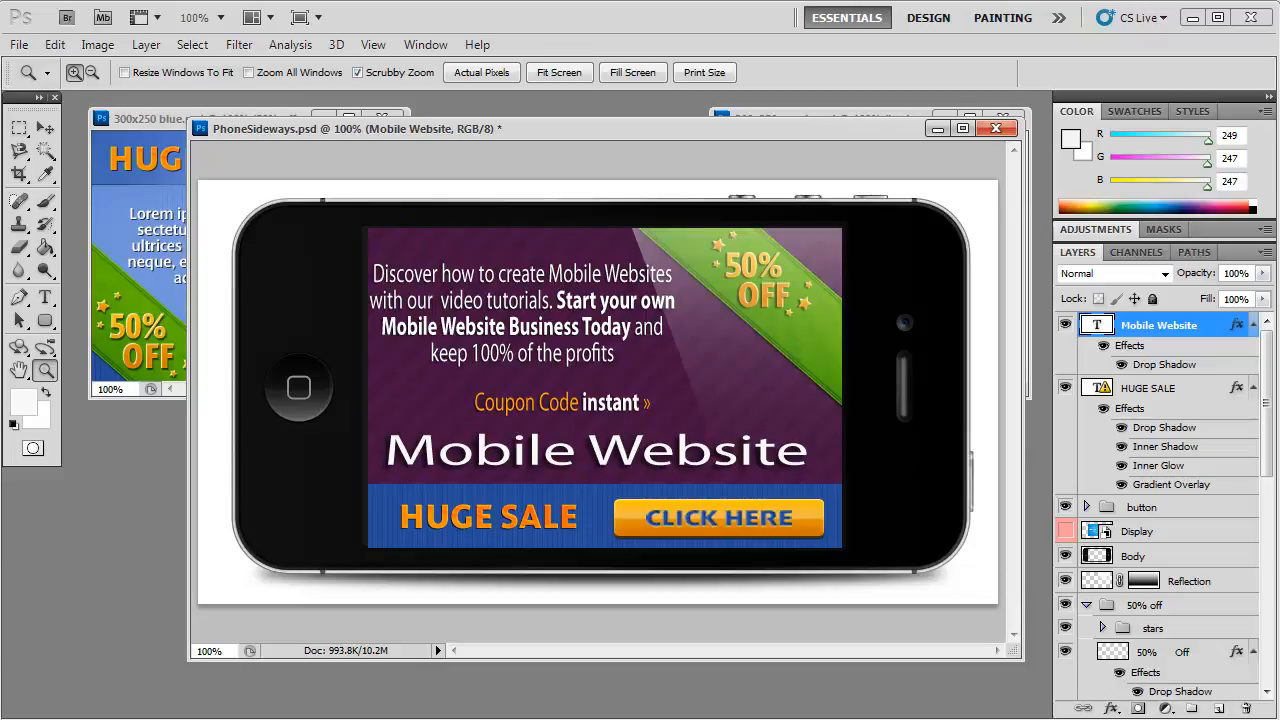
{"action": "scroll", "coordinate": [1150, 620], "scroll_direction": "down", "scroll_amount": 10}
{"action": "left_click", "coordinate": [1065, 688]}
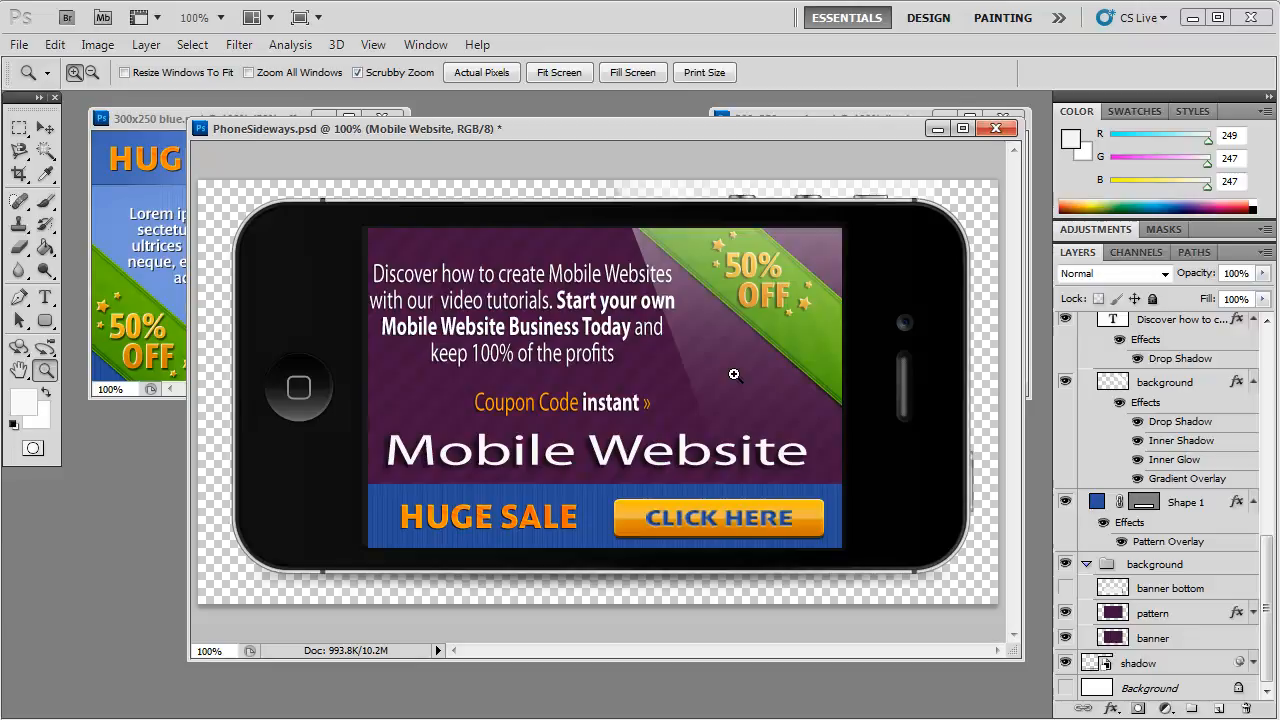
Step: Left-align the "Discover how to create Mobile Websites" paragraph and shift the text slightly right and down
{"action": "left_click_drag", "start_coordinate": [373, 271], "coordinate": [636, 347]}
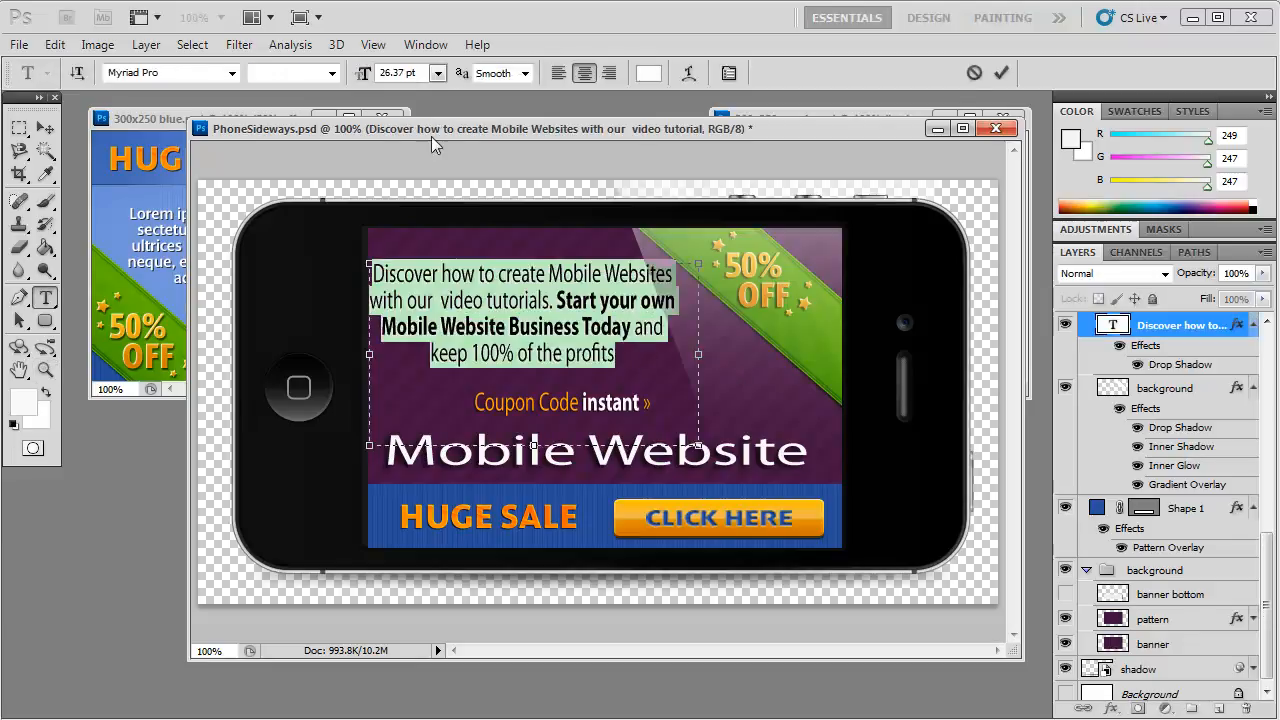
{"action": "left_click", "coordinate": [558, 73]}
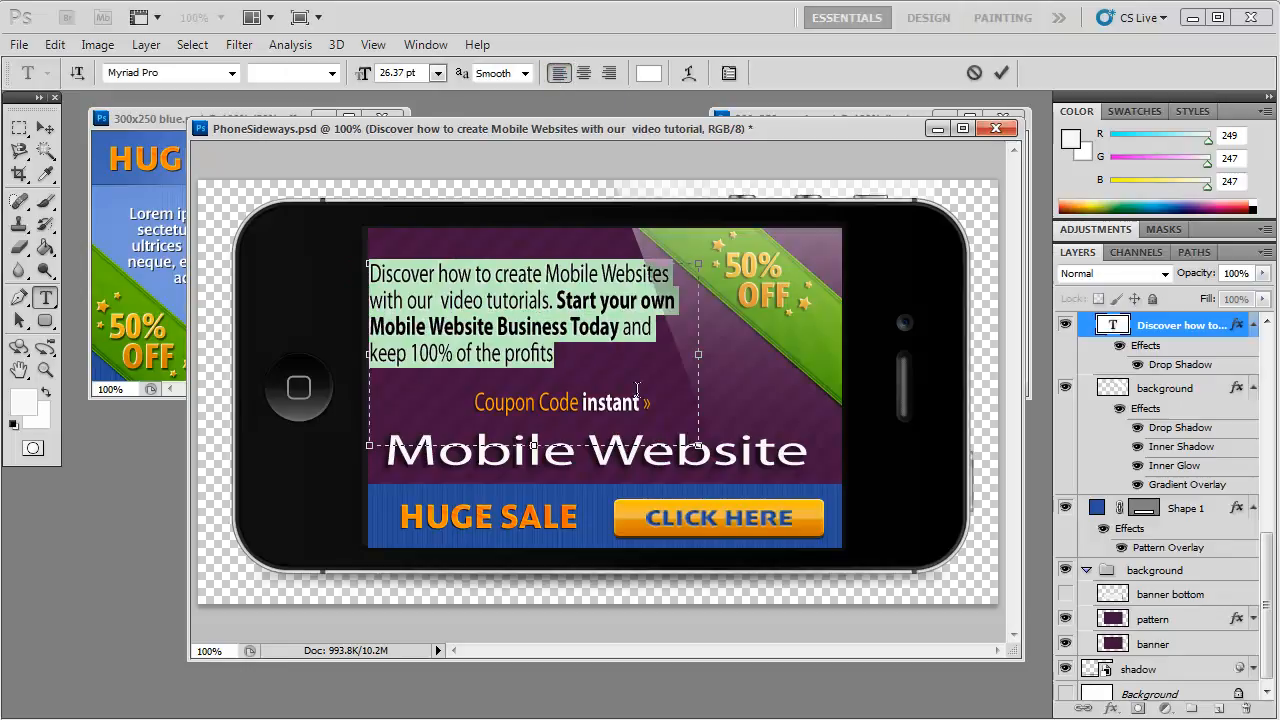
{"action": "key", "text": "ctrl+Return"}
{"action": "key", "text": "v"}
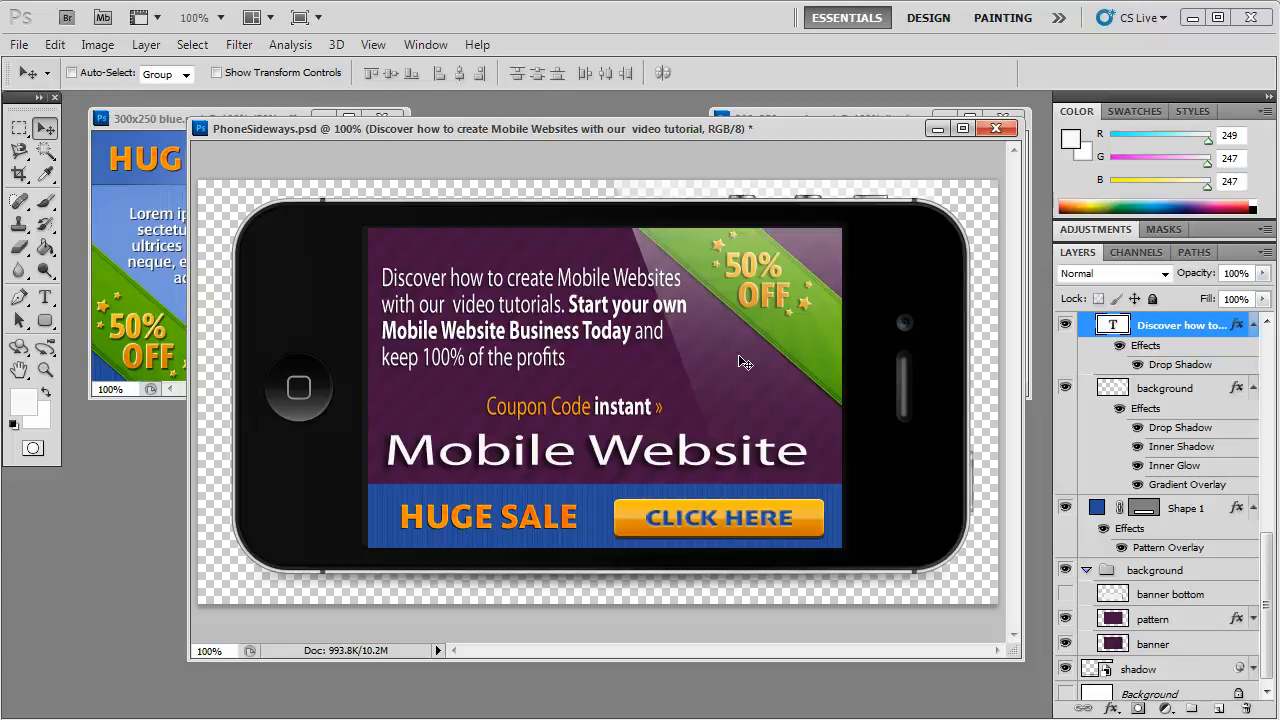
Step: Resize the PhoneSideways image to a width of 650 pixels with proportions constrained
{"action": "left_click", "coordinate": [97, 44]}
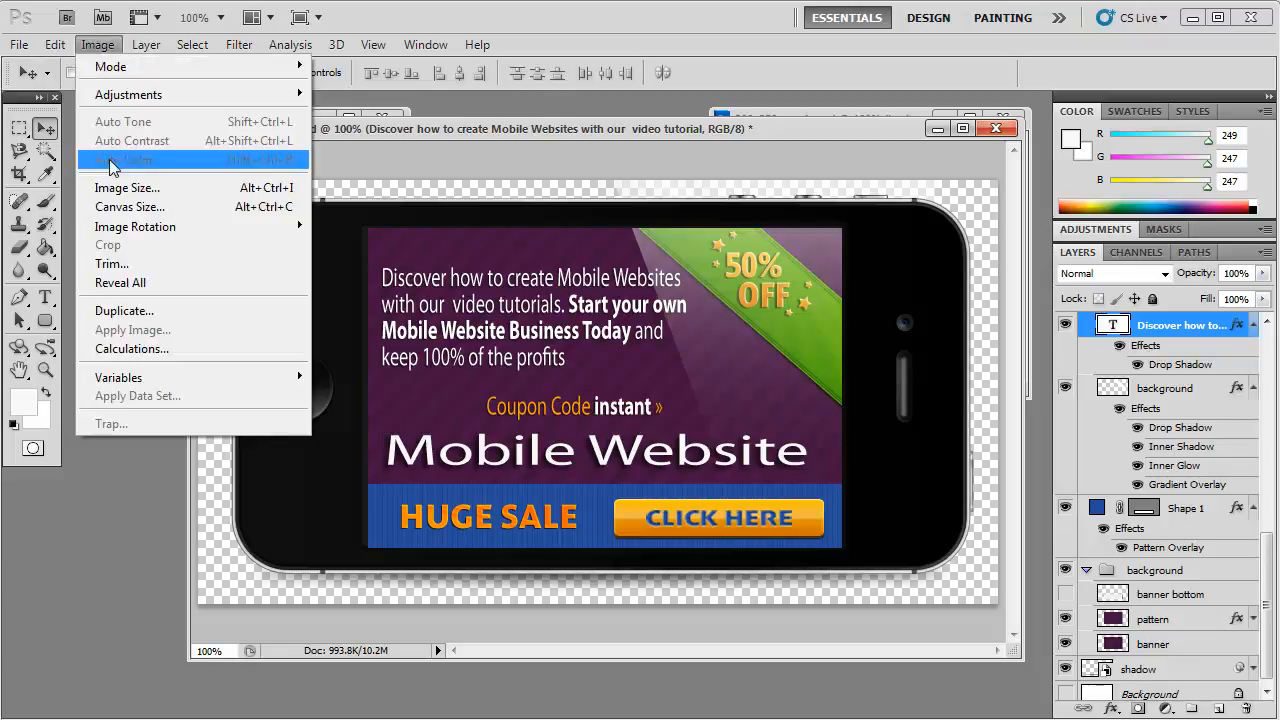
{"action": "left_click", "coordinate": [138, 187]}
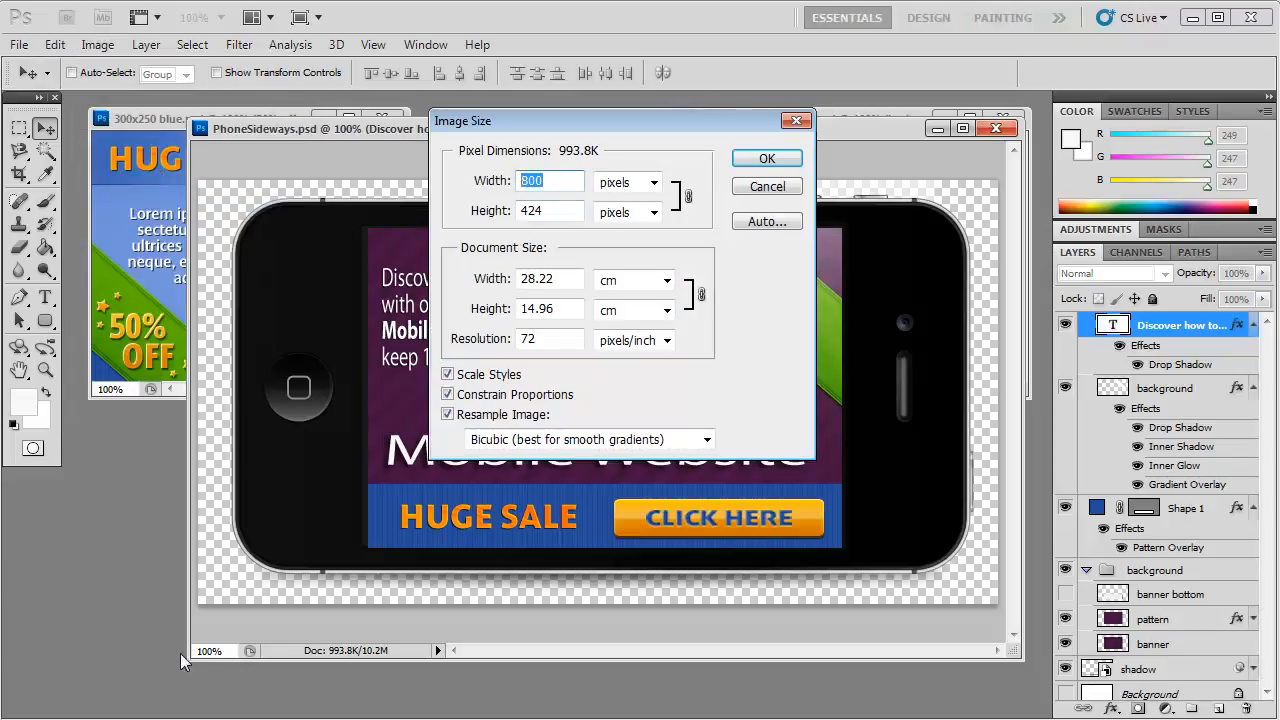
{"action": "type", "text": "650"}
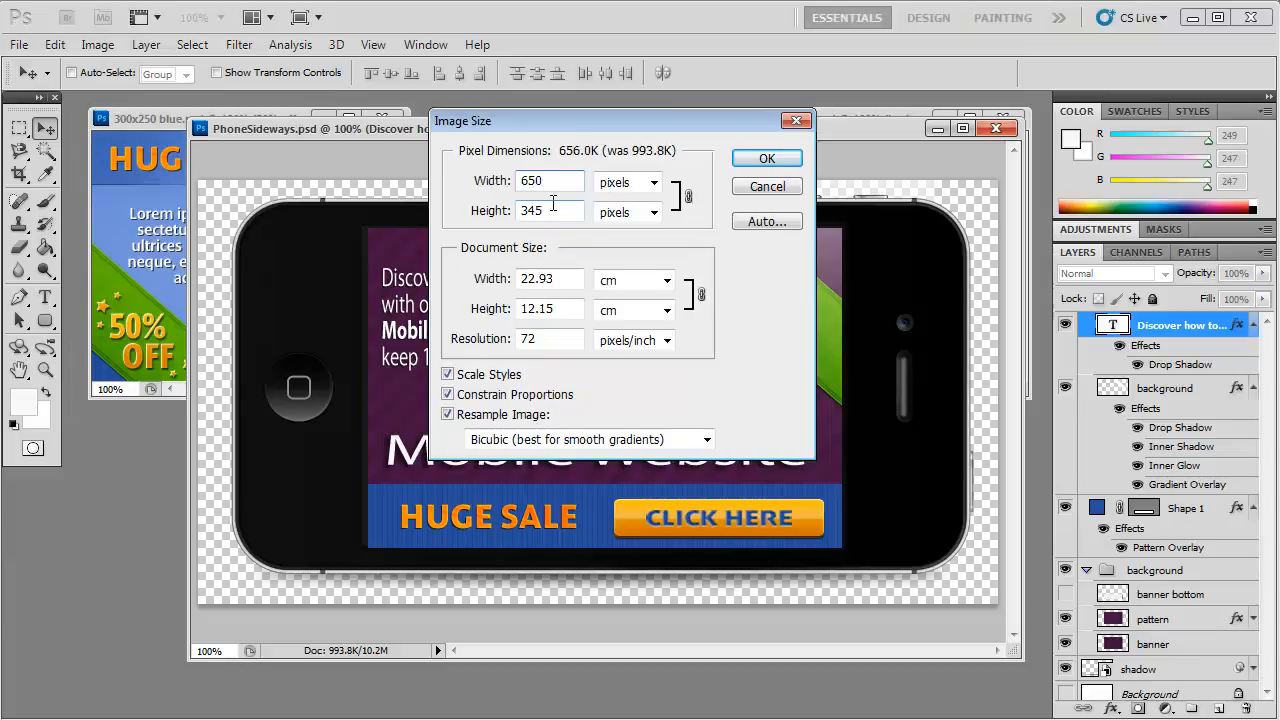
{"action": "left_click", "coordinate": [767, 160]}
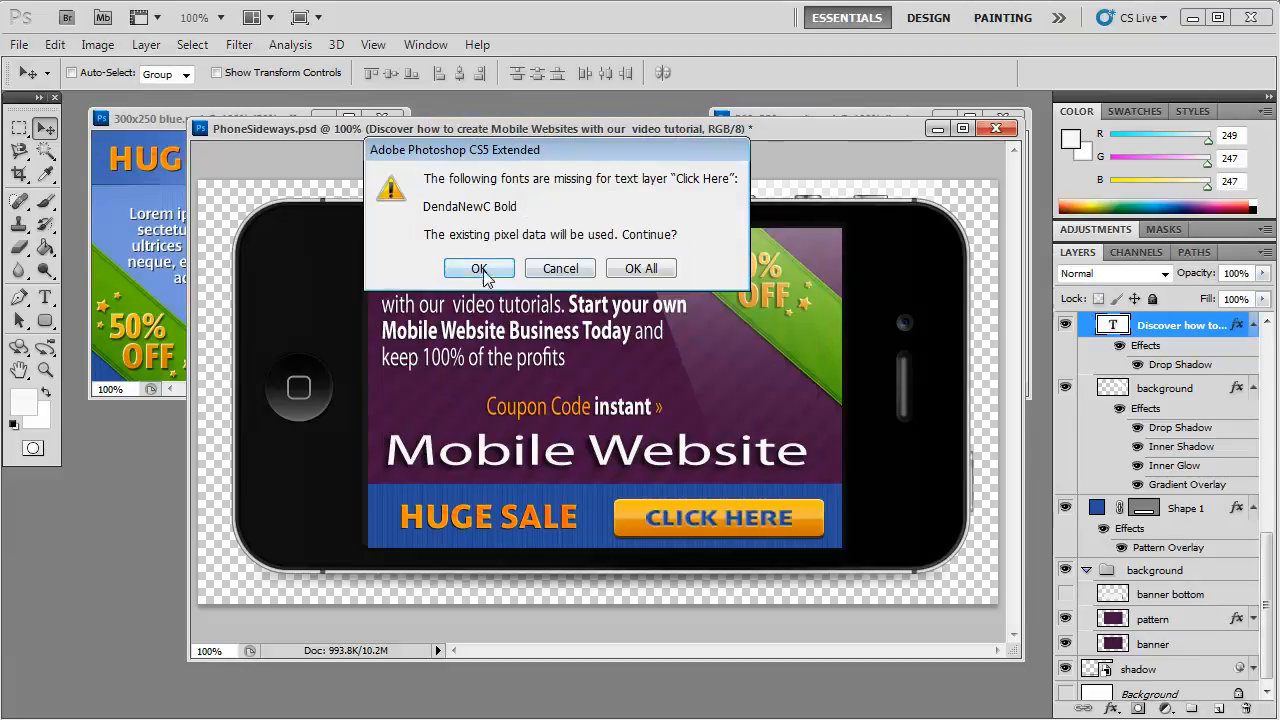
Step: Save the design as a new Photoshop file named PhoneSidewaysnew in the Files folder, with Maximize Compatibility on
{"action": "left_click", "coordinate": [16, 45]}
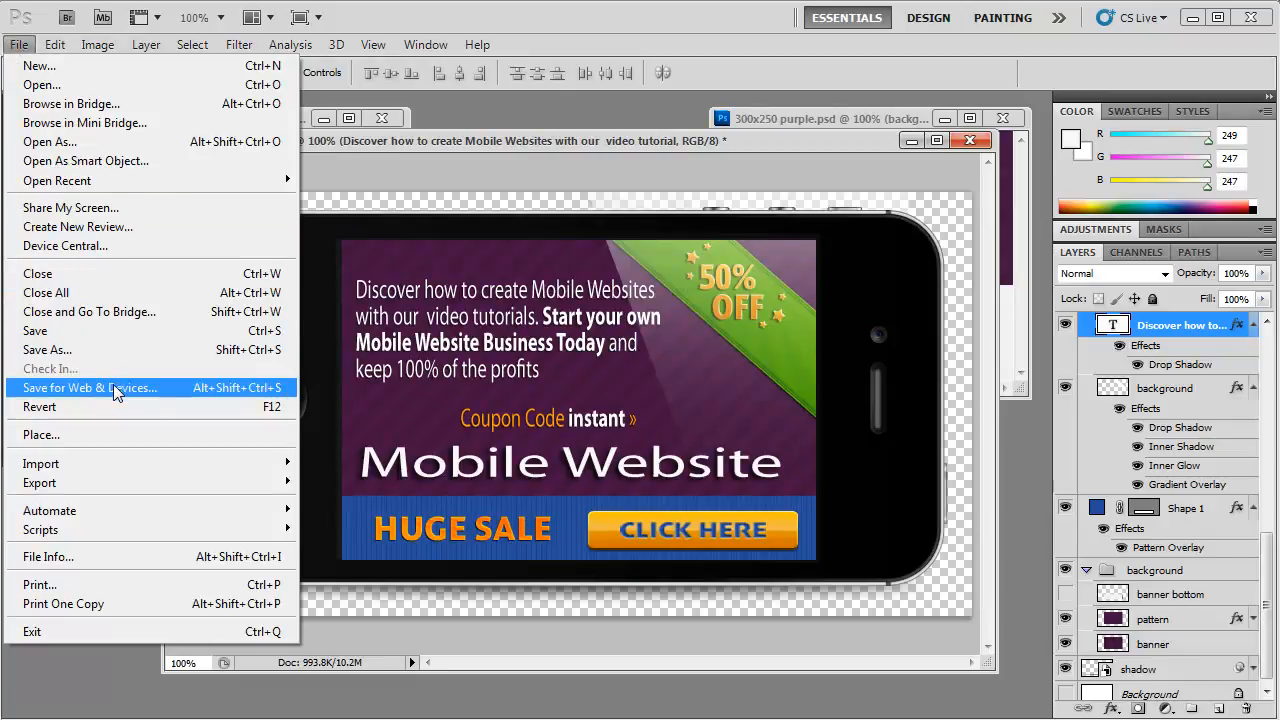
{"action": "left_click", "coordinate": [62, 349]}
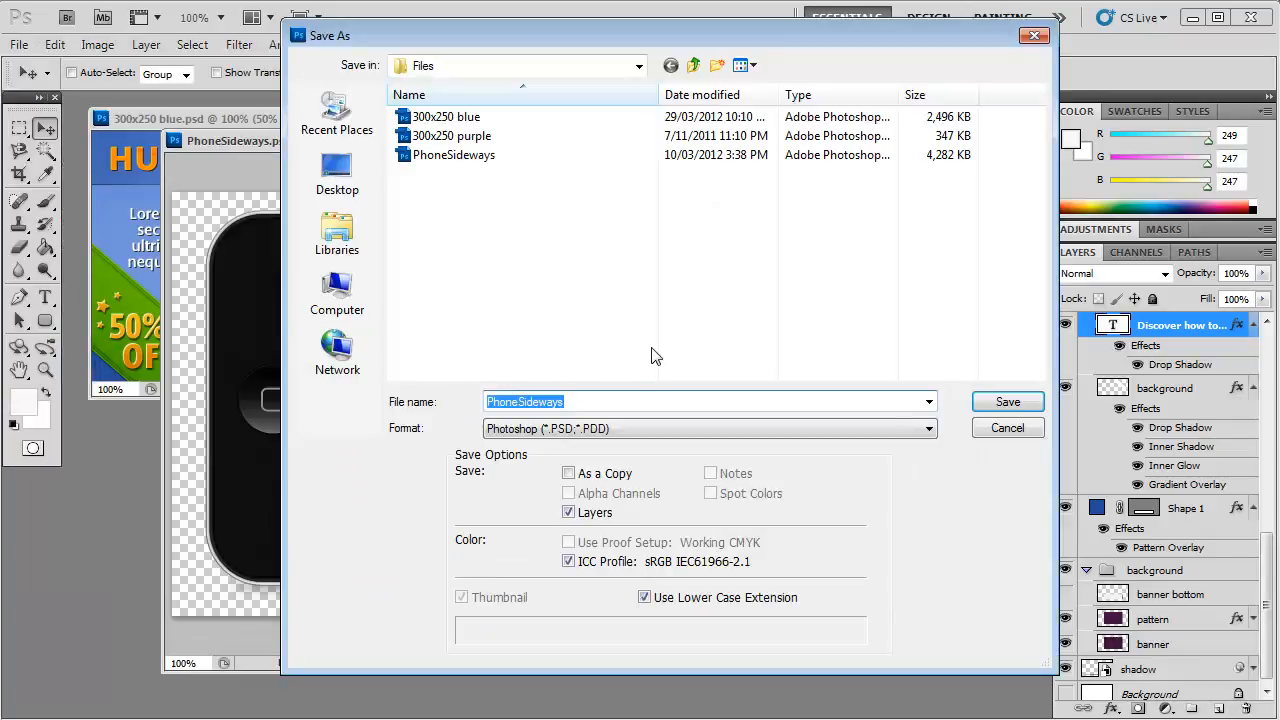
{"action": "left_click", "coordinate": [582, 400]}
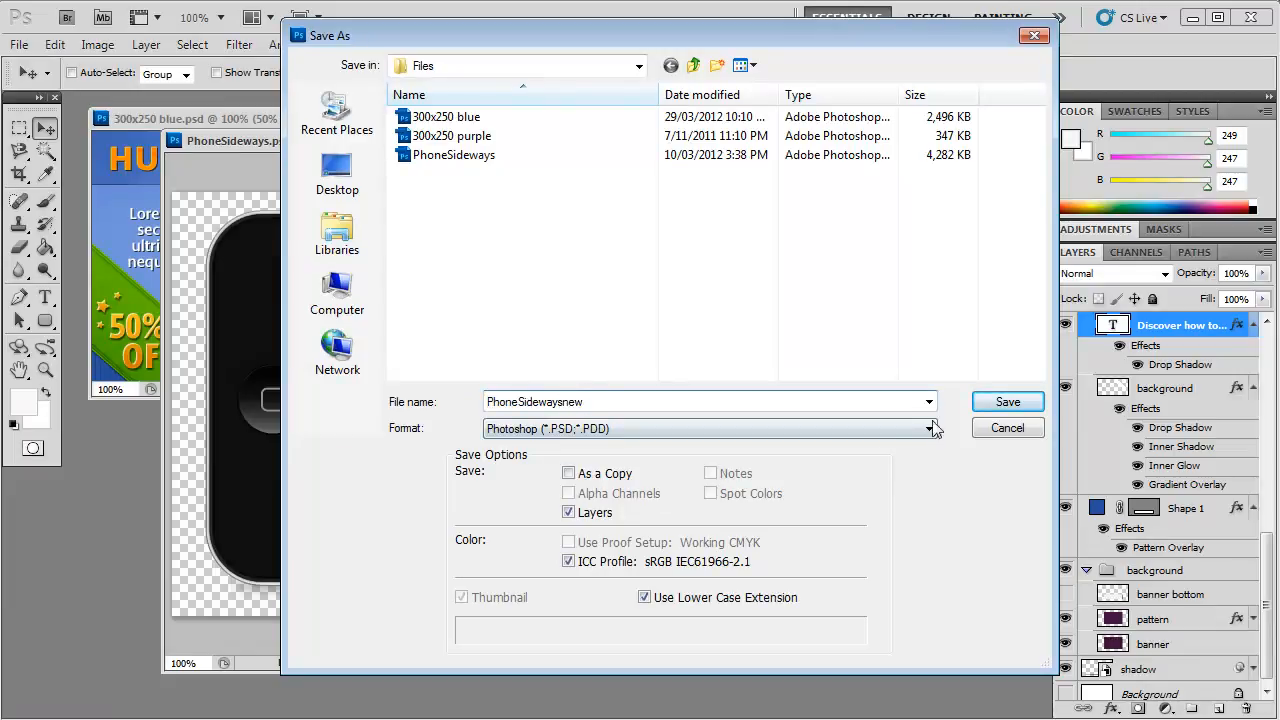
{"action": "left_click", "coordinate": [1007, 401]}
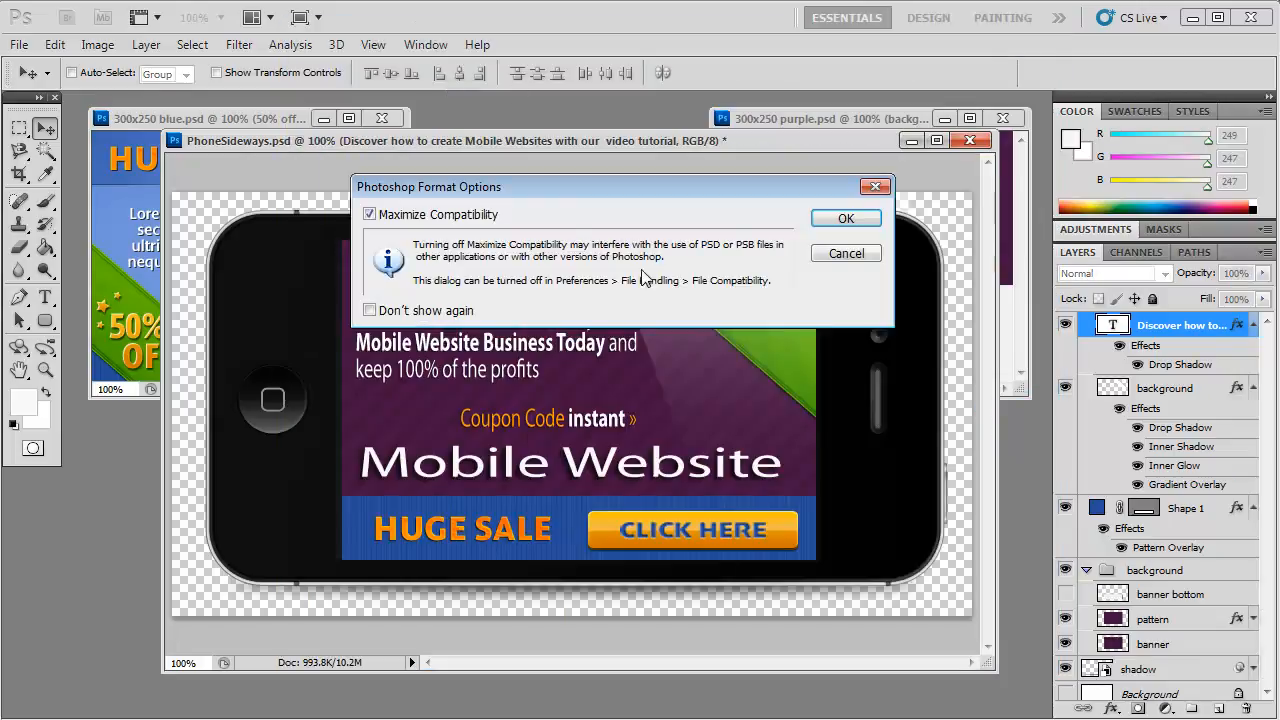
{"action": "left_click", "coordinate": [846, 218]}
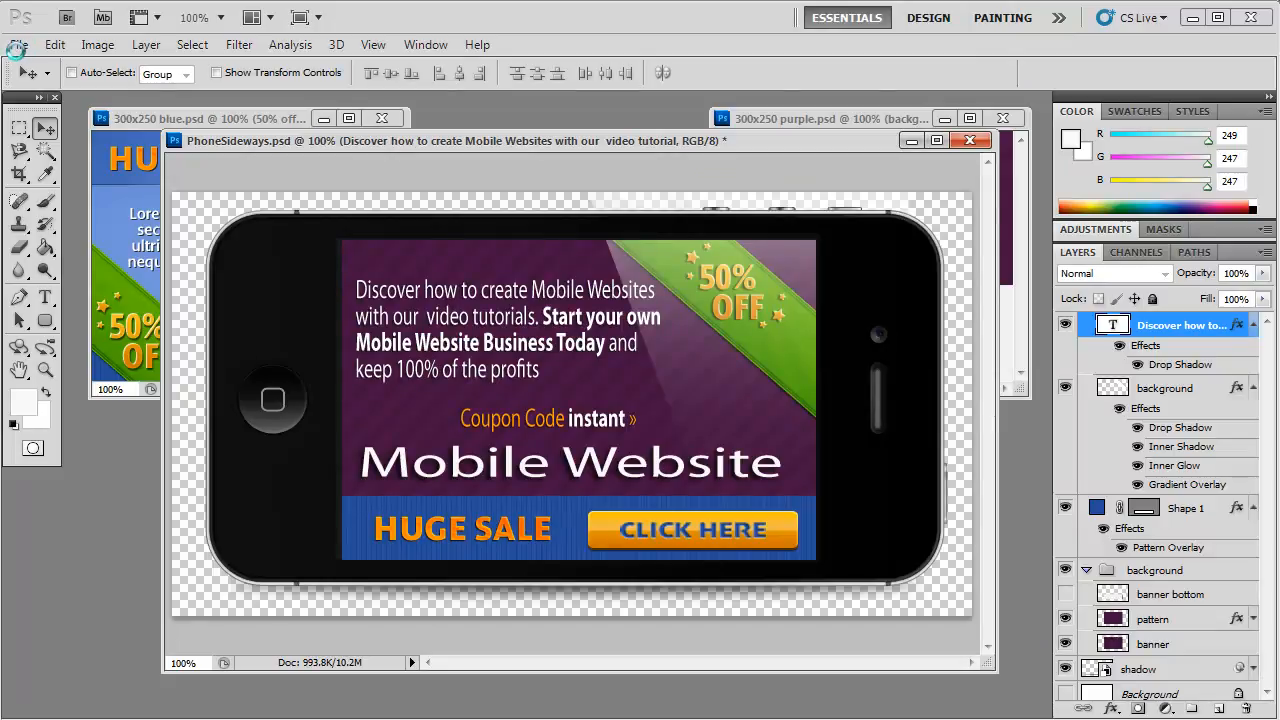
Step: Export the image for web as a JPEG in the Files folder, adding a number after PhoneSidewaysnew in the file name
{"action": "left_click", "coordinate": [18, 45]}
{"action": "left_click", "coordinate": [86, 388]}
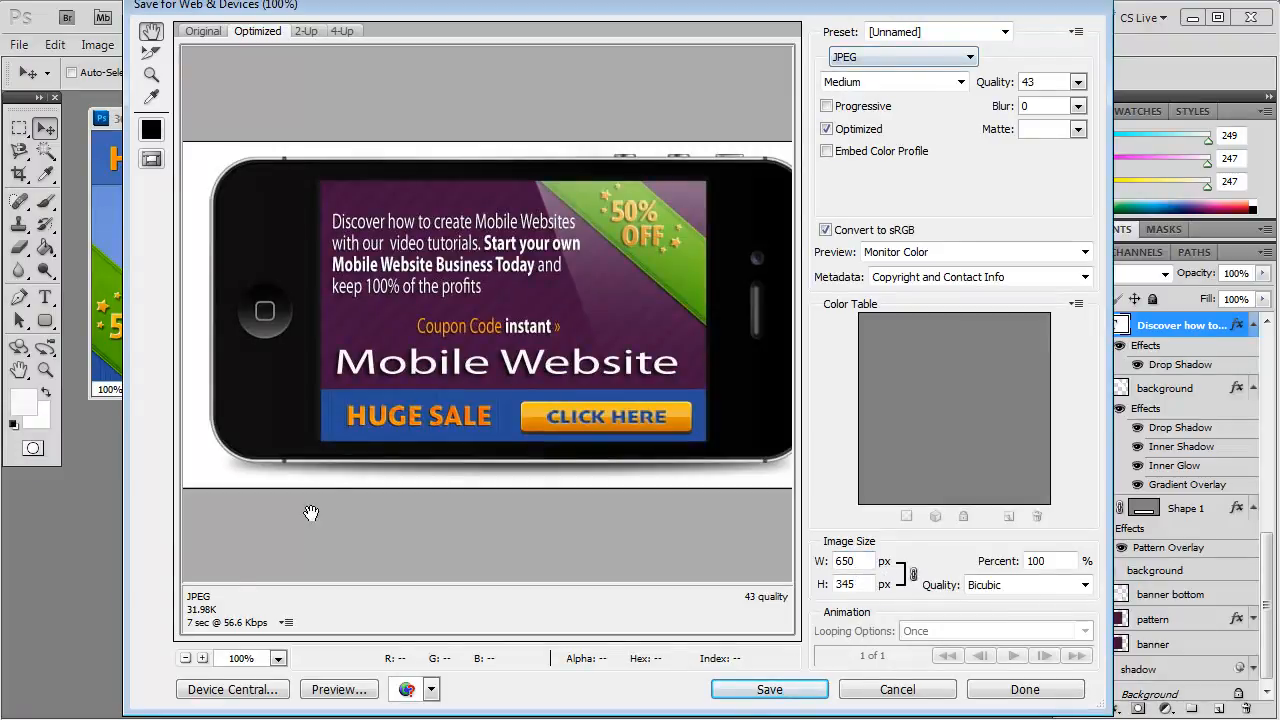
{"action": "left_click", "coordinate": [769, 689]}
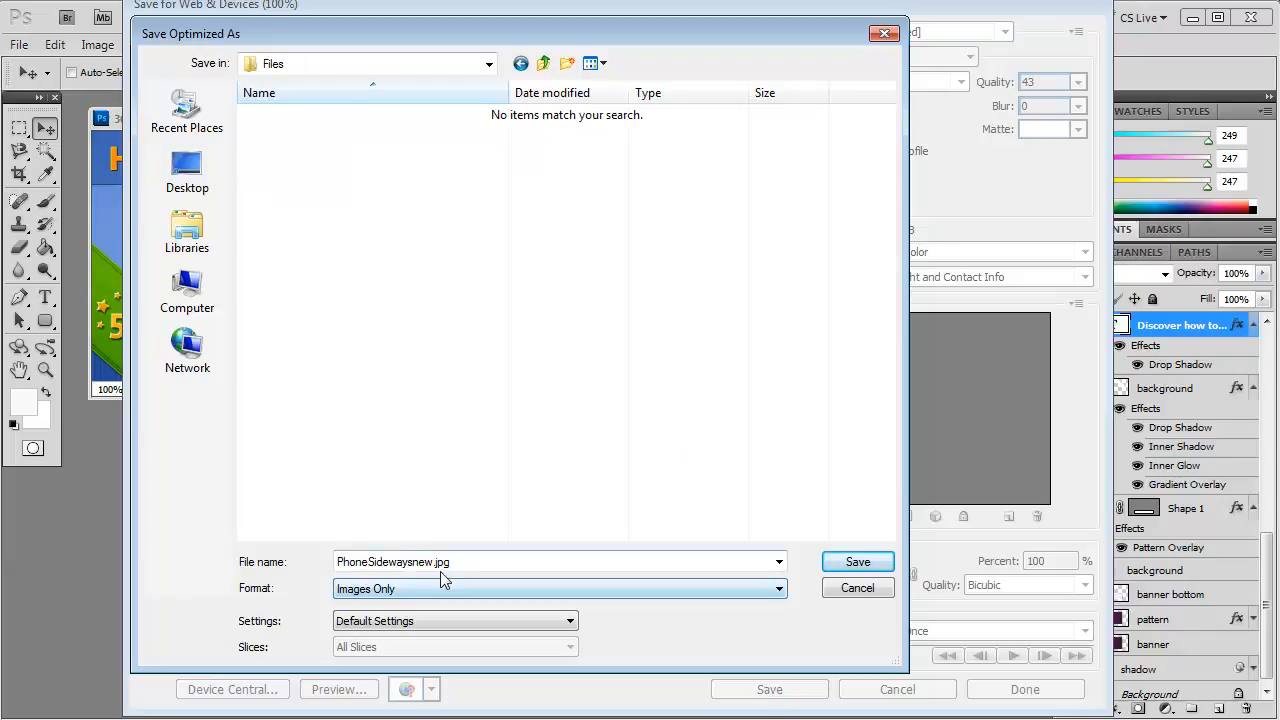
{"action": "double_click", "coordinate": [432, 562]}
{"action": "left_click", "coordinate": [432, 562]}
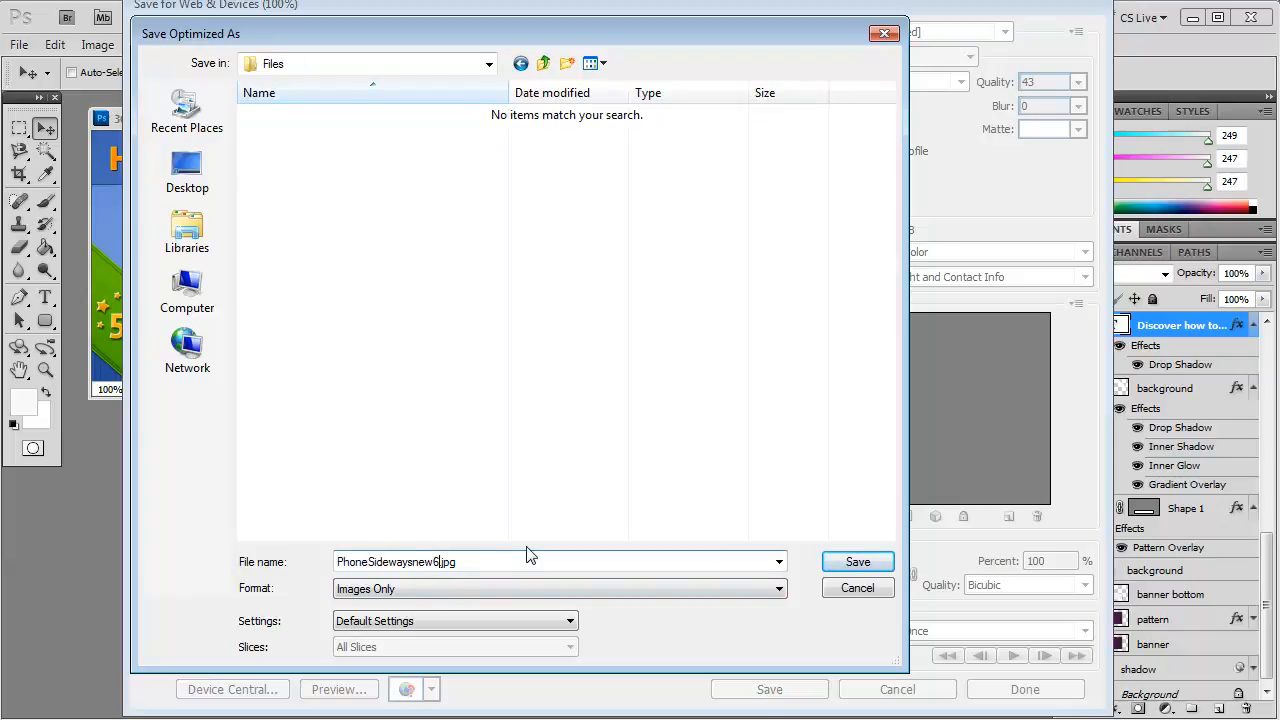
{"action": "left_click", "coordinate": [852, 561]}
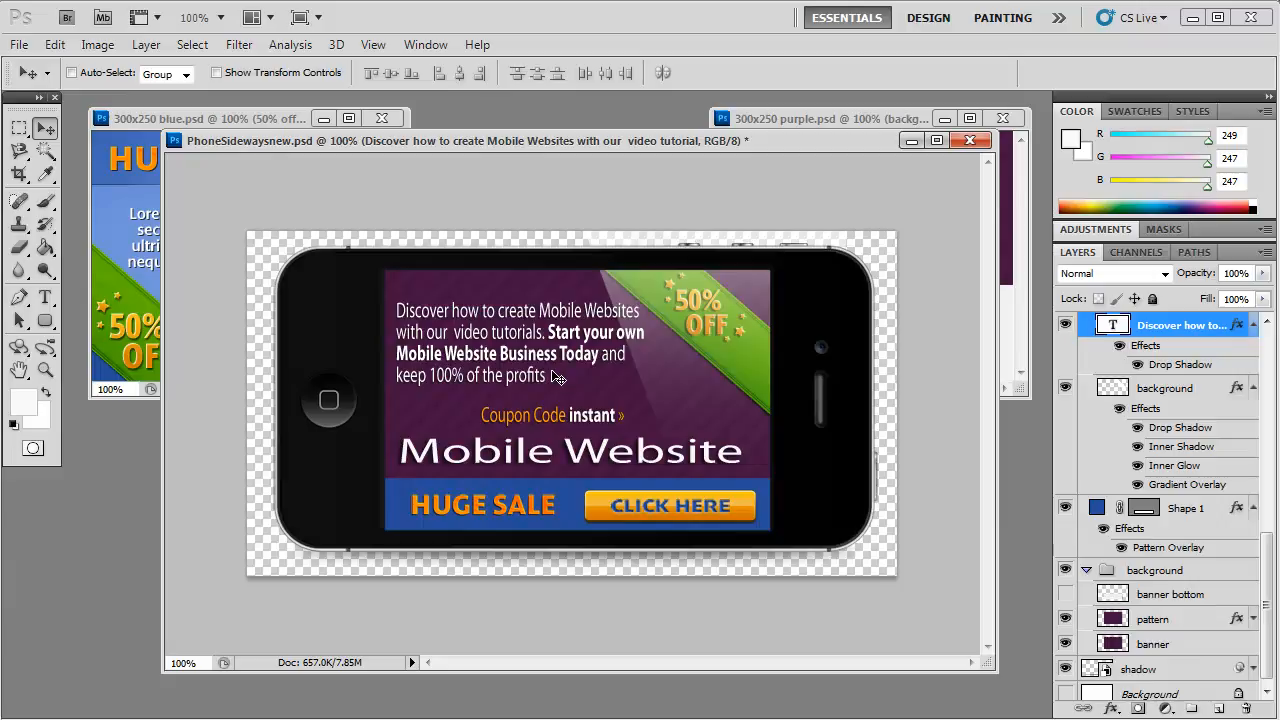
Step: Bring the 300x250 purple and 300x250 blue banners to the front to compare them with the finished design
{"action": "left_click", "coordinate": [794, 122]}
{"action": "left_click", "coordinate": [229, 120]}
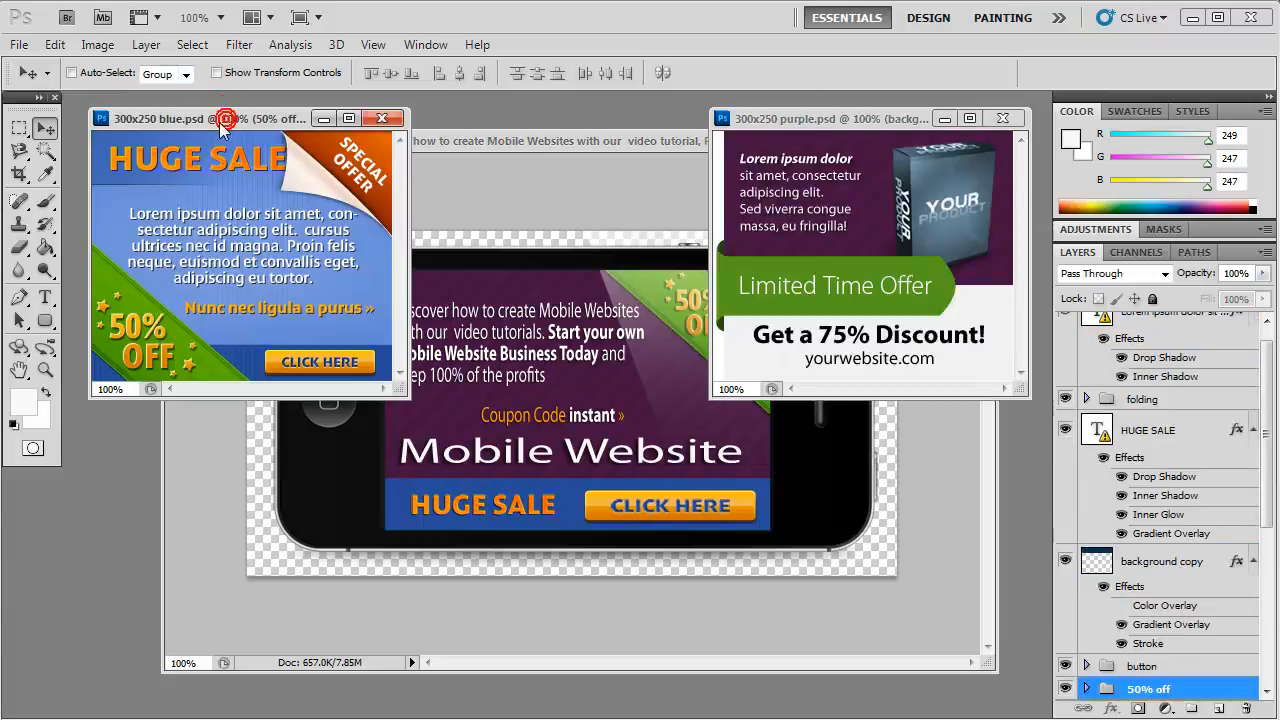